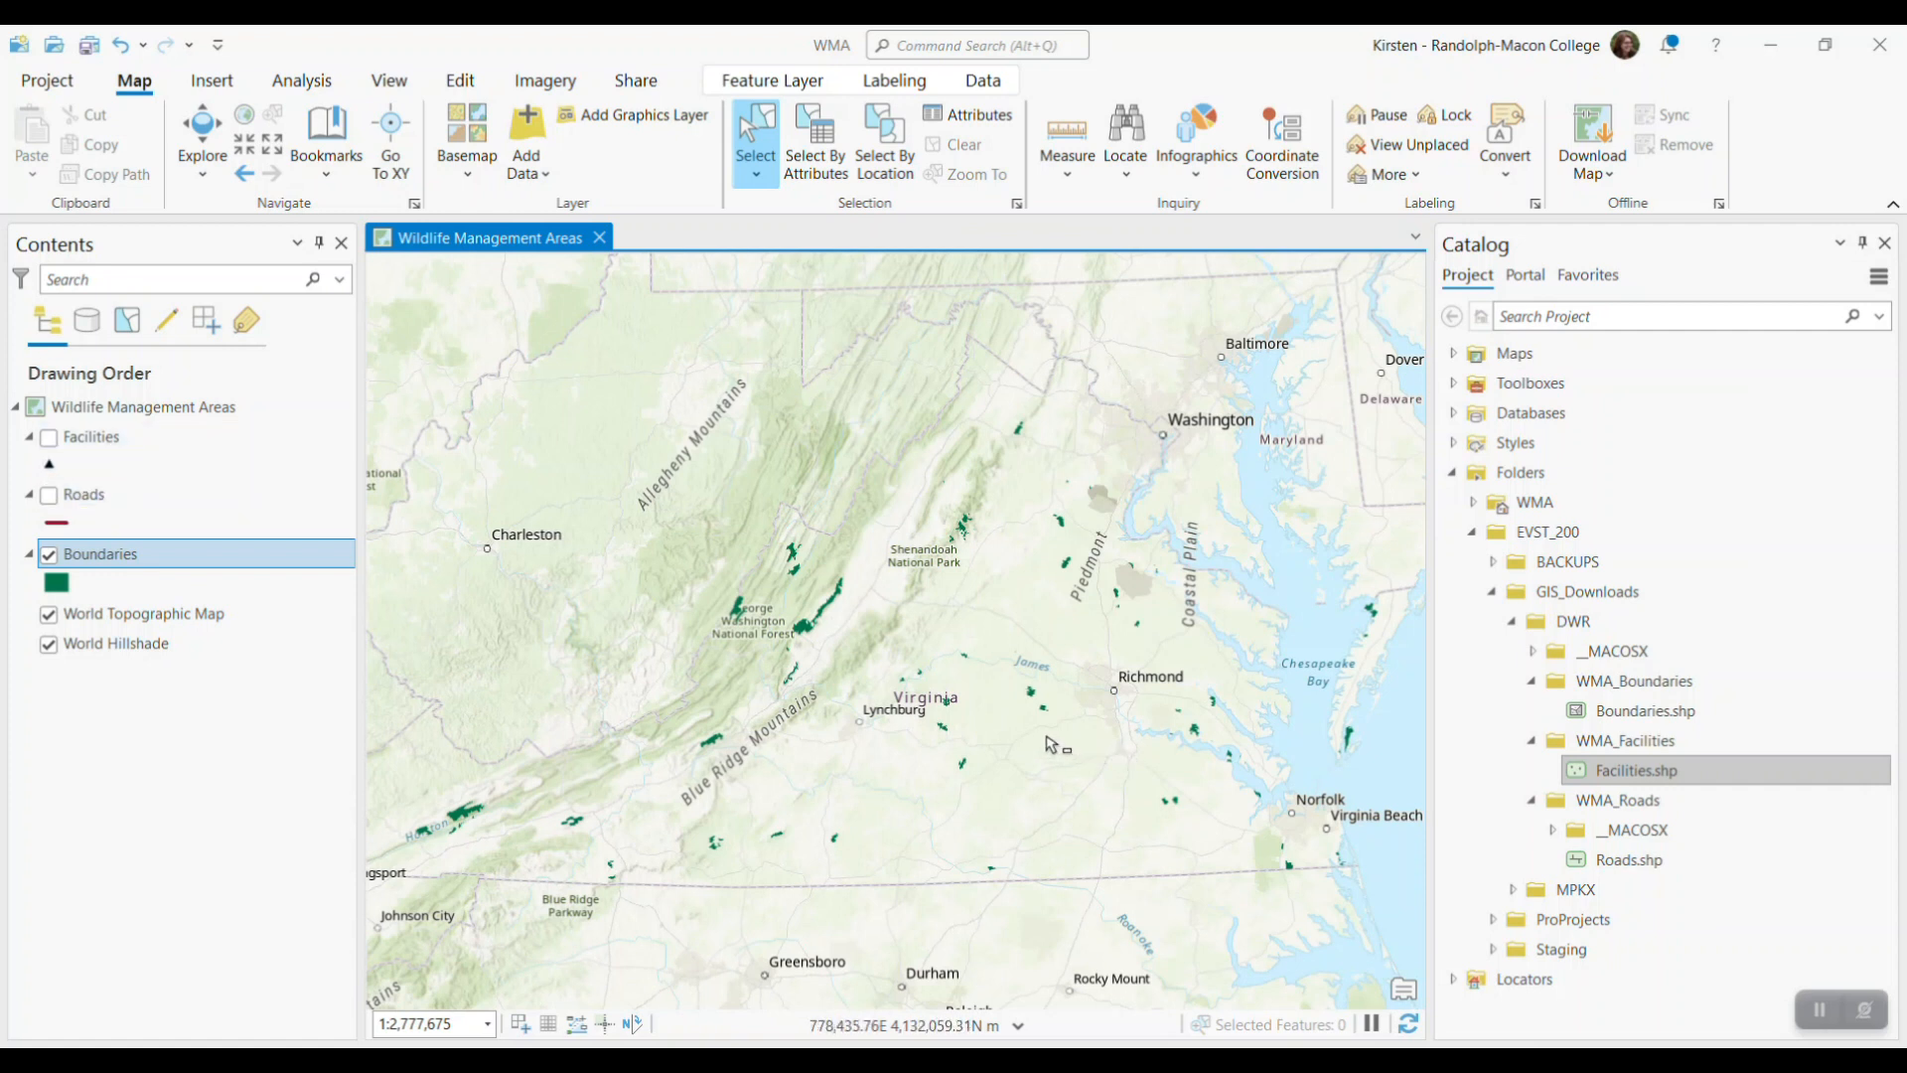
Examine the attributes of the Boundaries polygon between Smiths Crossroads and Macon in its pop-up, and close the pop-up
{"action": "scroll", "coordinate": [1040, 710], "scroll_direction": "up", "scroll_amount": 6}
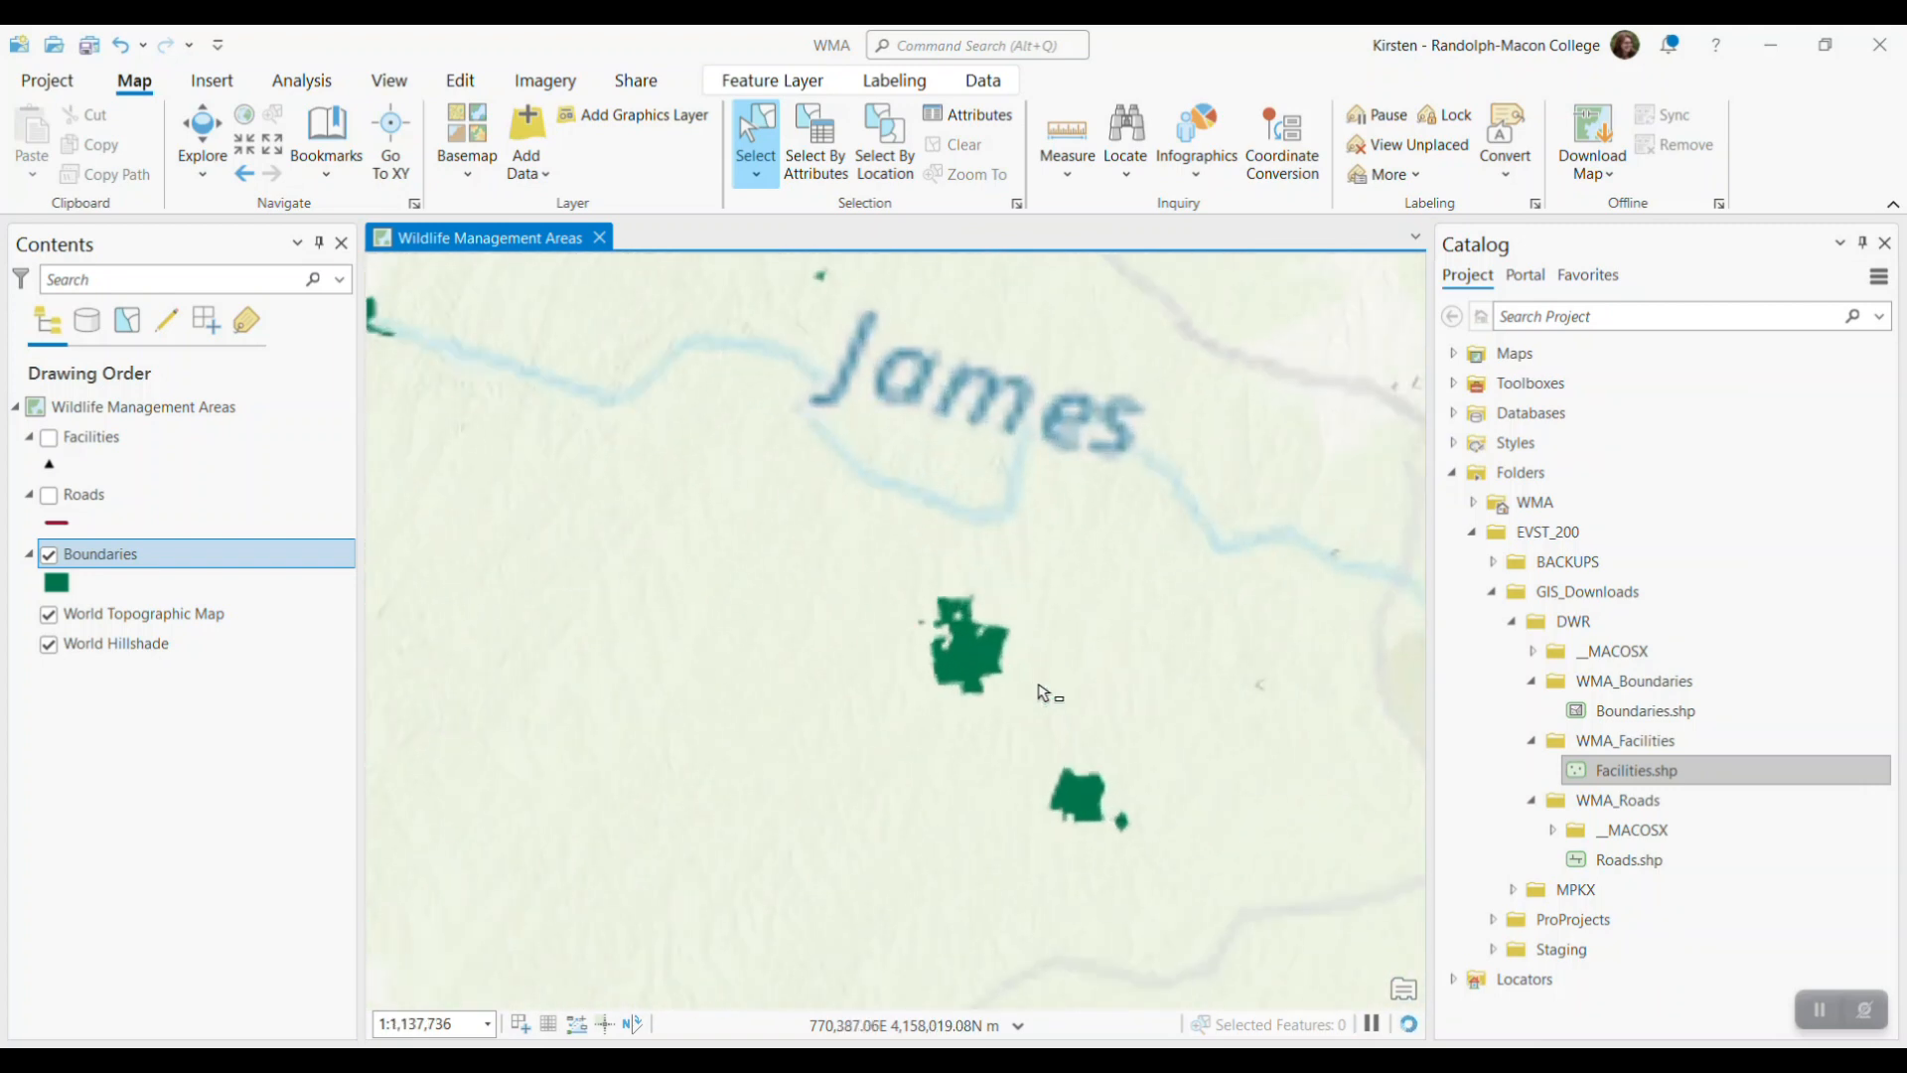
{"action": "scroll", "coordinate": [1001, 685], "scroll_direction": "up", "scroll_amount": 4}
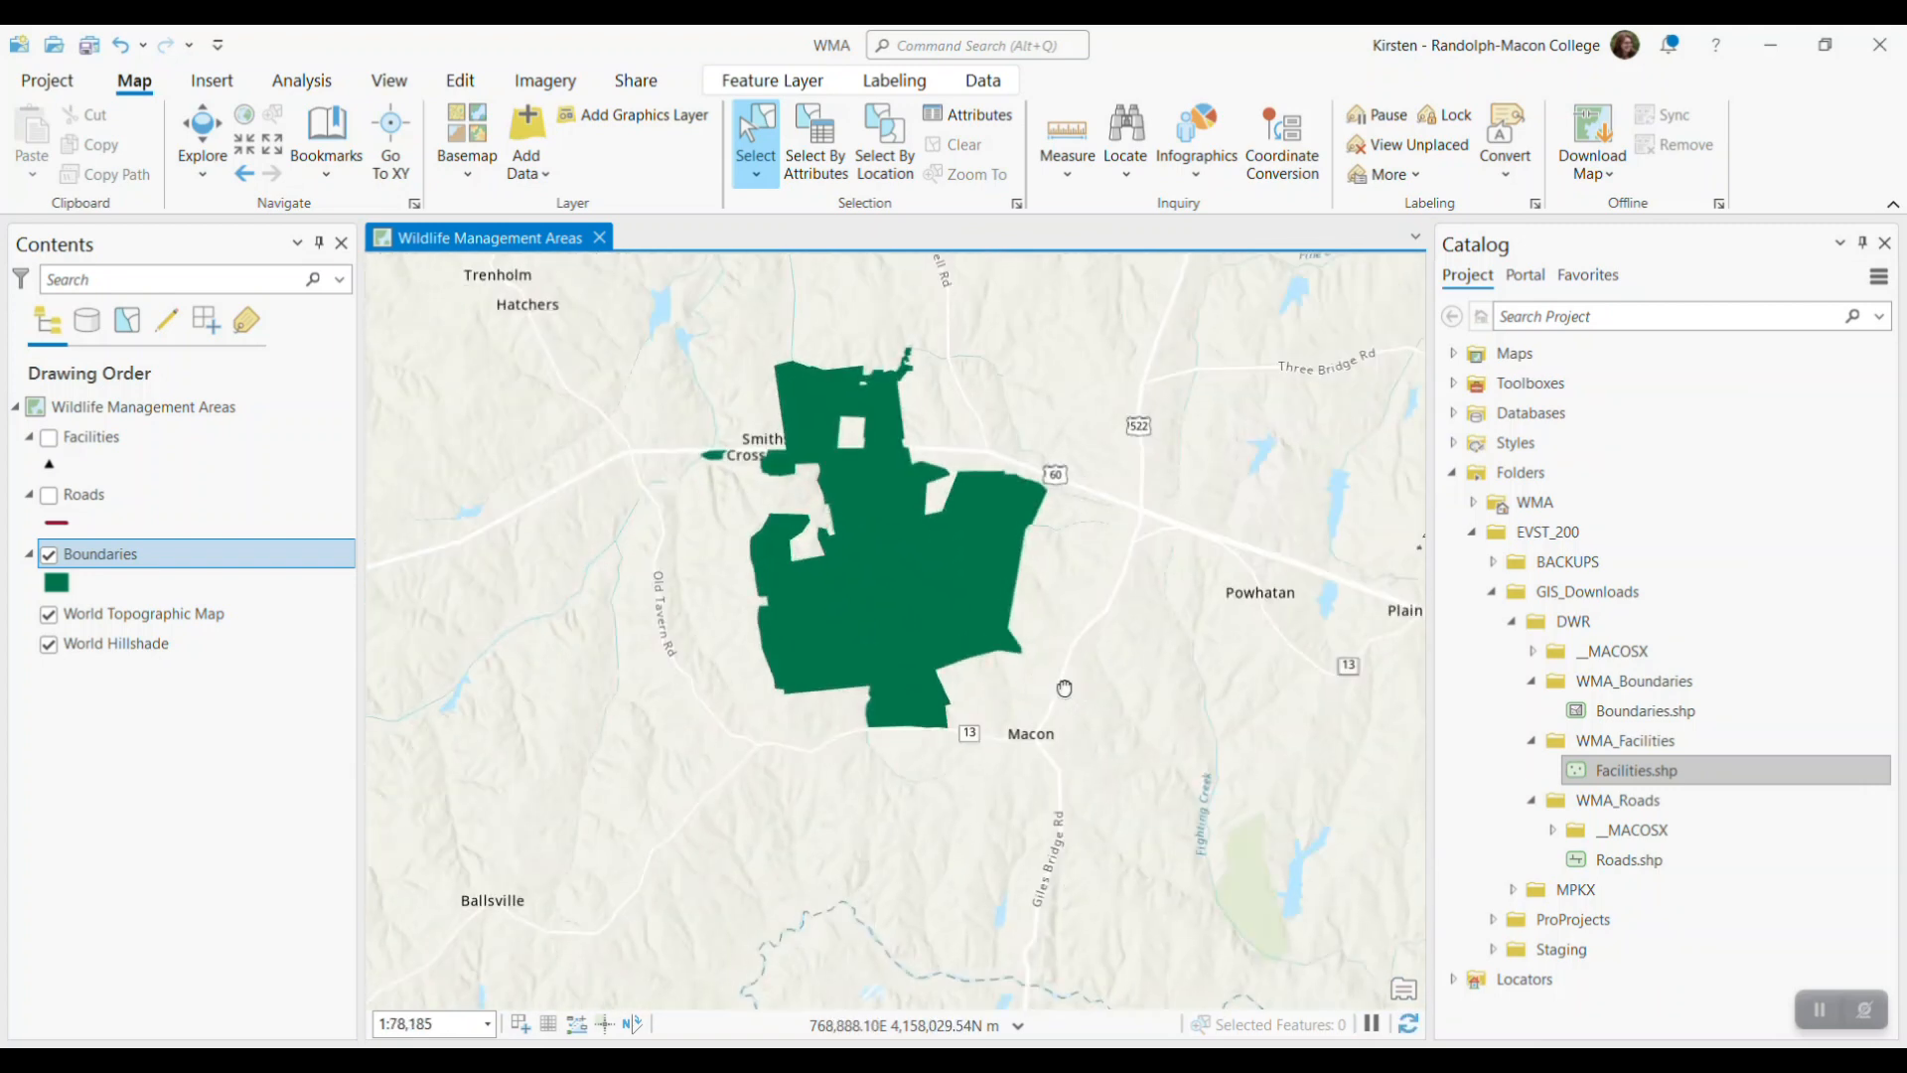
{"action": "scroll", "coordinate": [1150, 745], "scroll_direction": "up", "scroll_amount": 1}
{"action": "left_click_drag", "start_coordinate": [1139, 620], "coordinate": [1197, 689]}
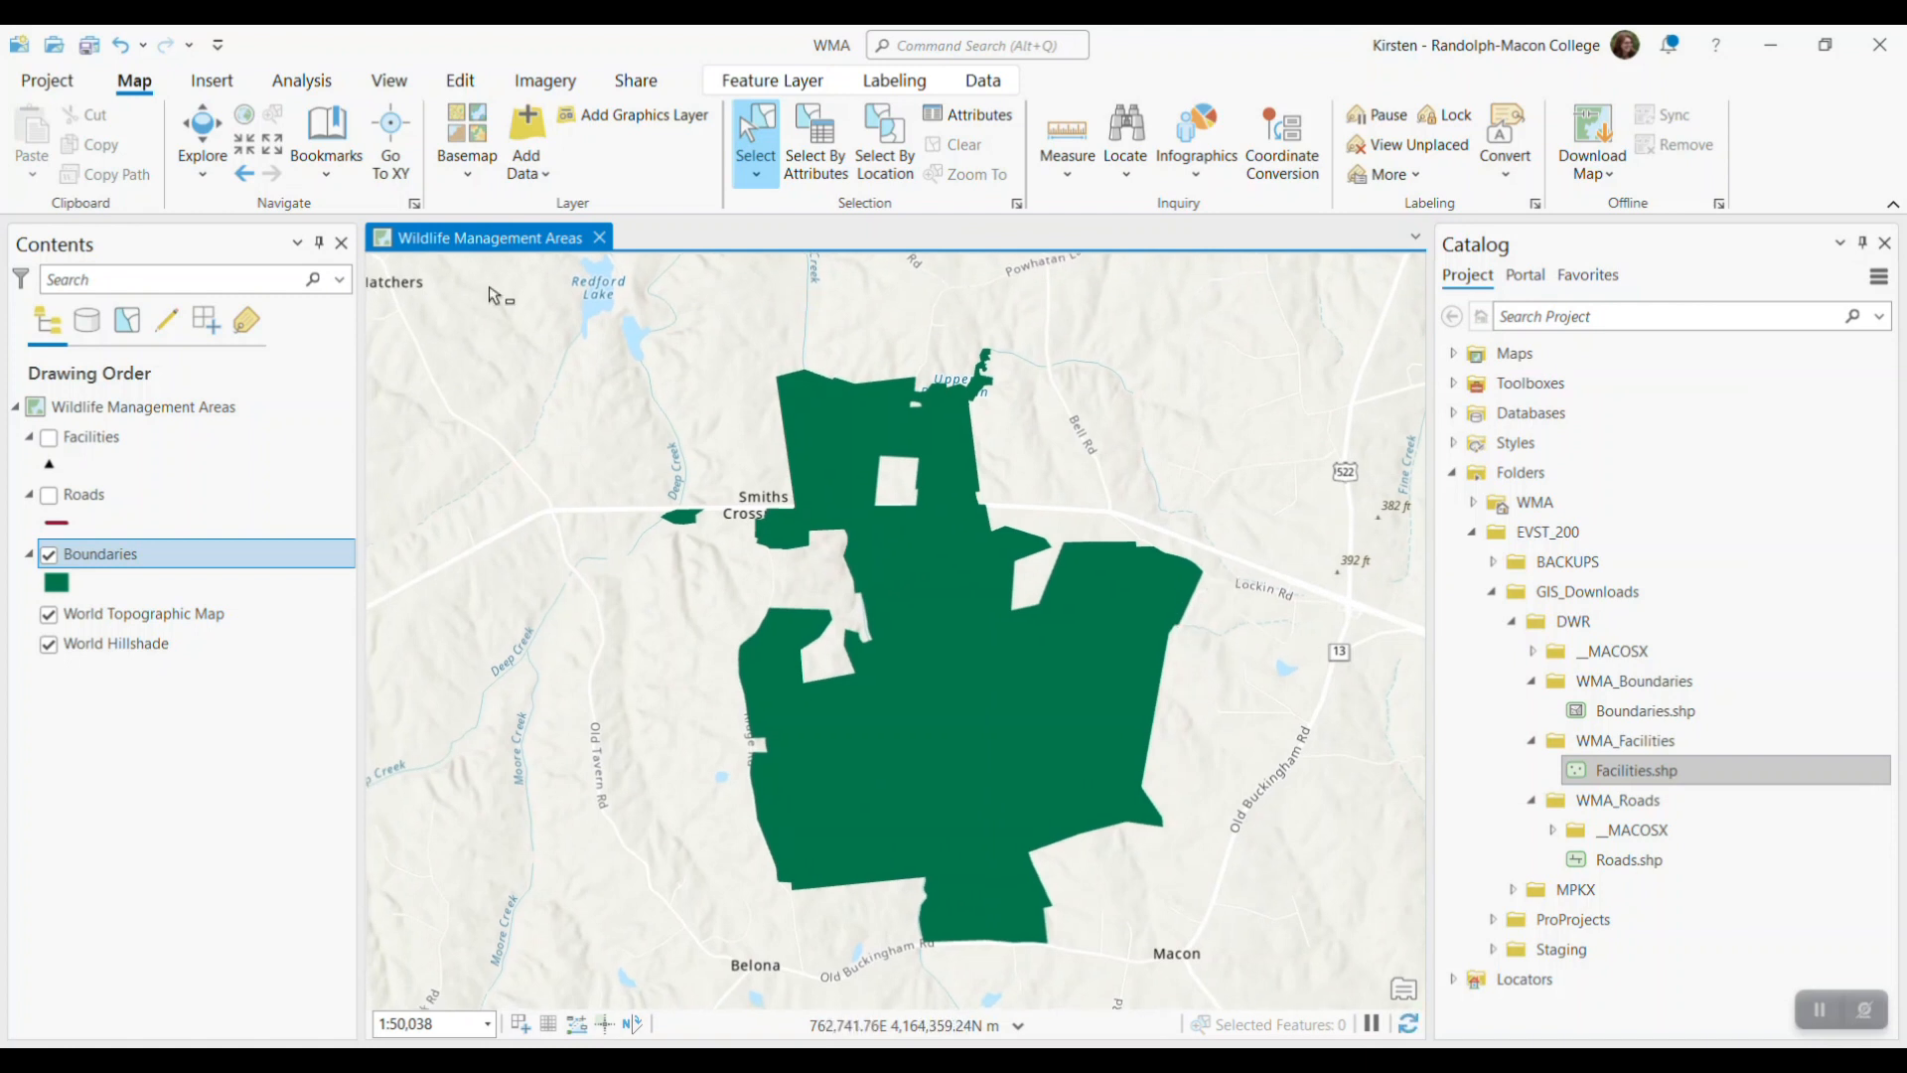
{"action": "left_click", "coordinate": [205, 129]}
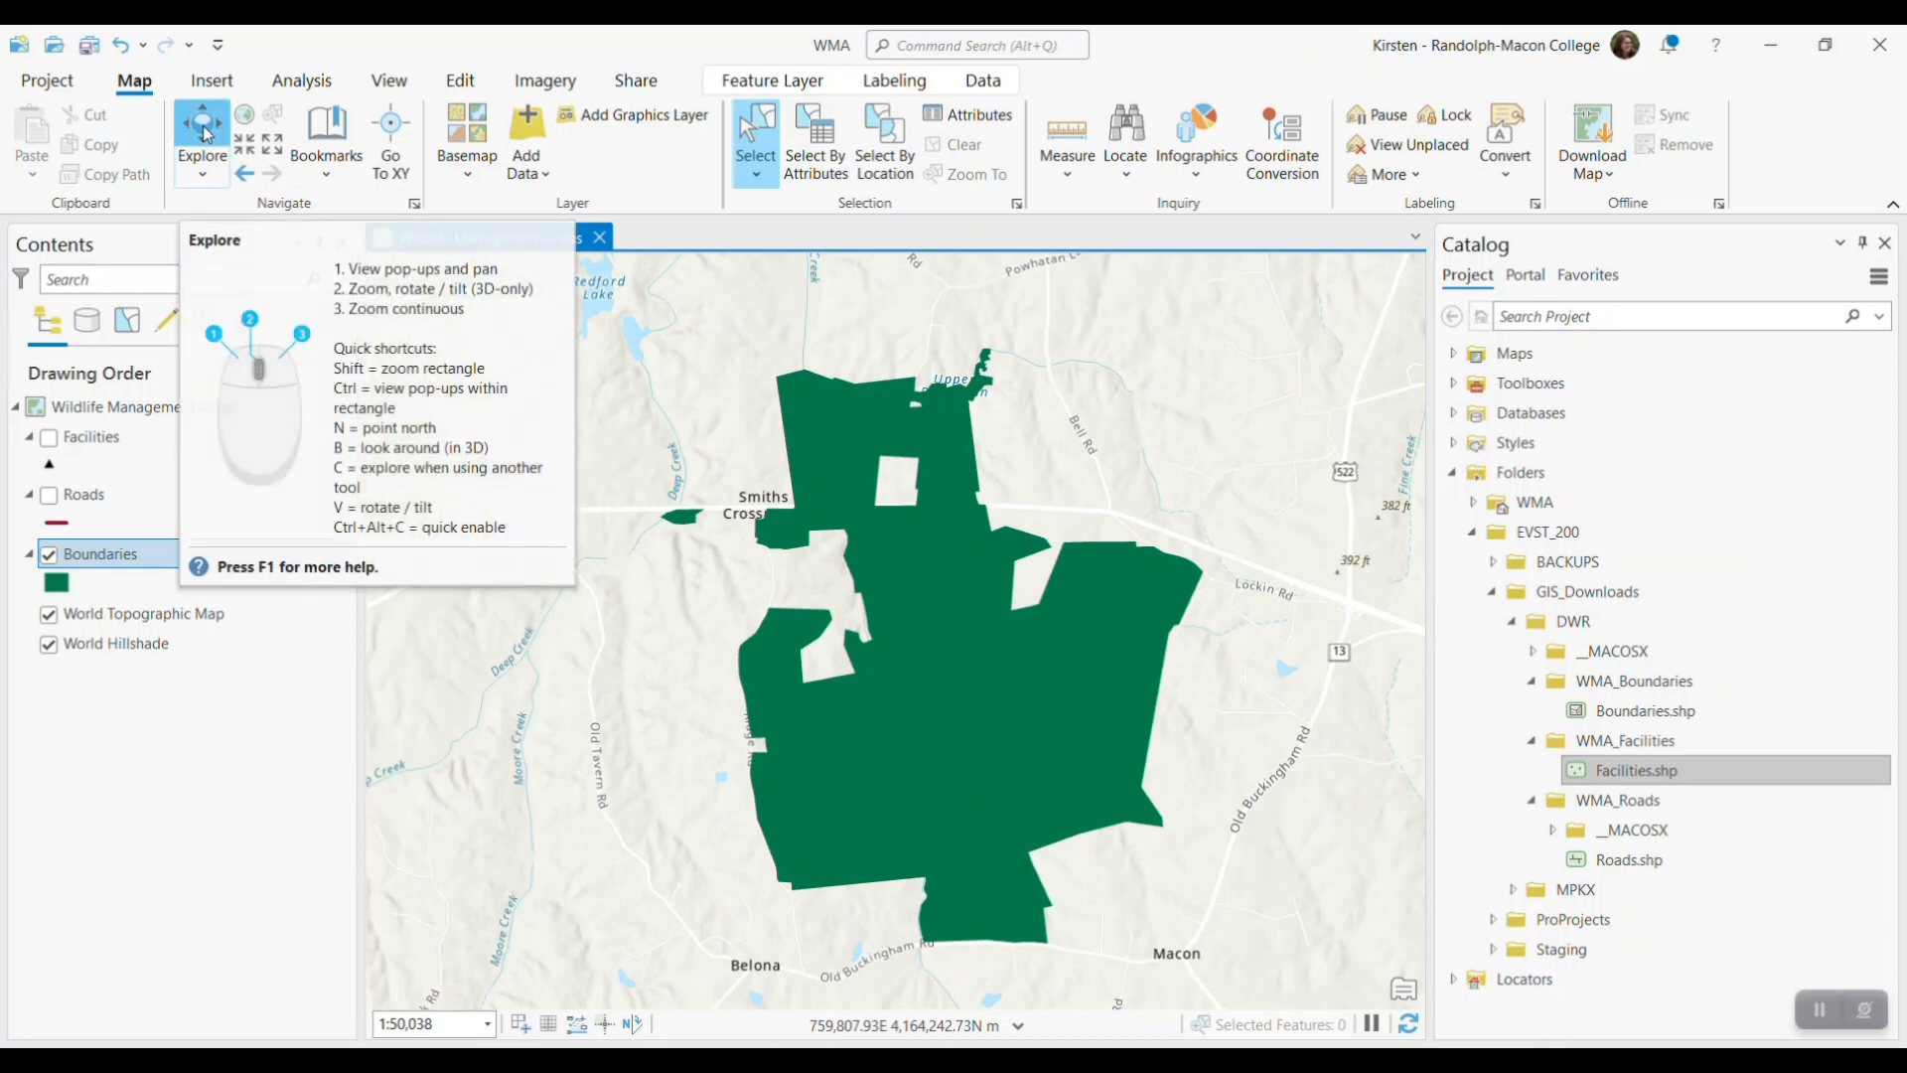
{"action": "left_click", "coordinate": [1143, 594]}
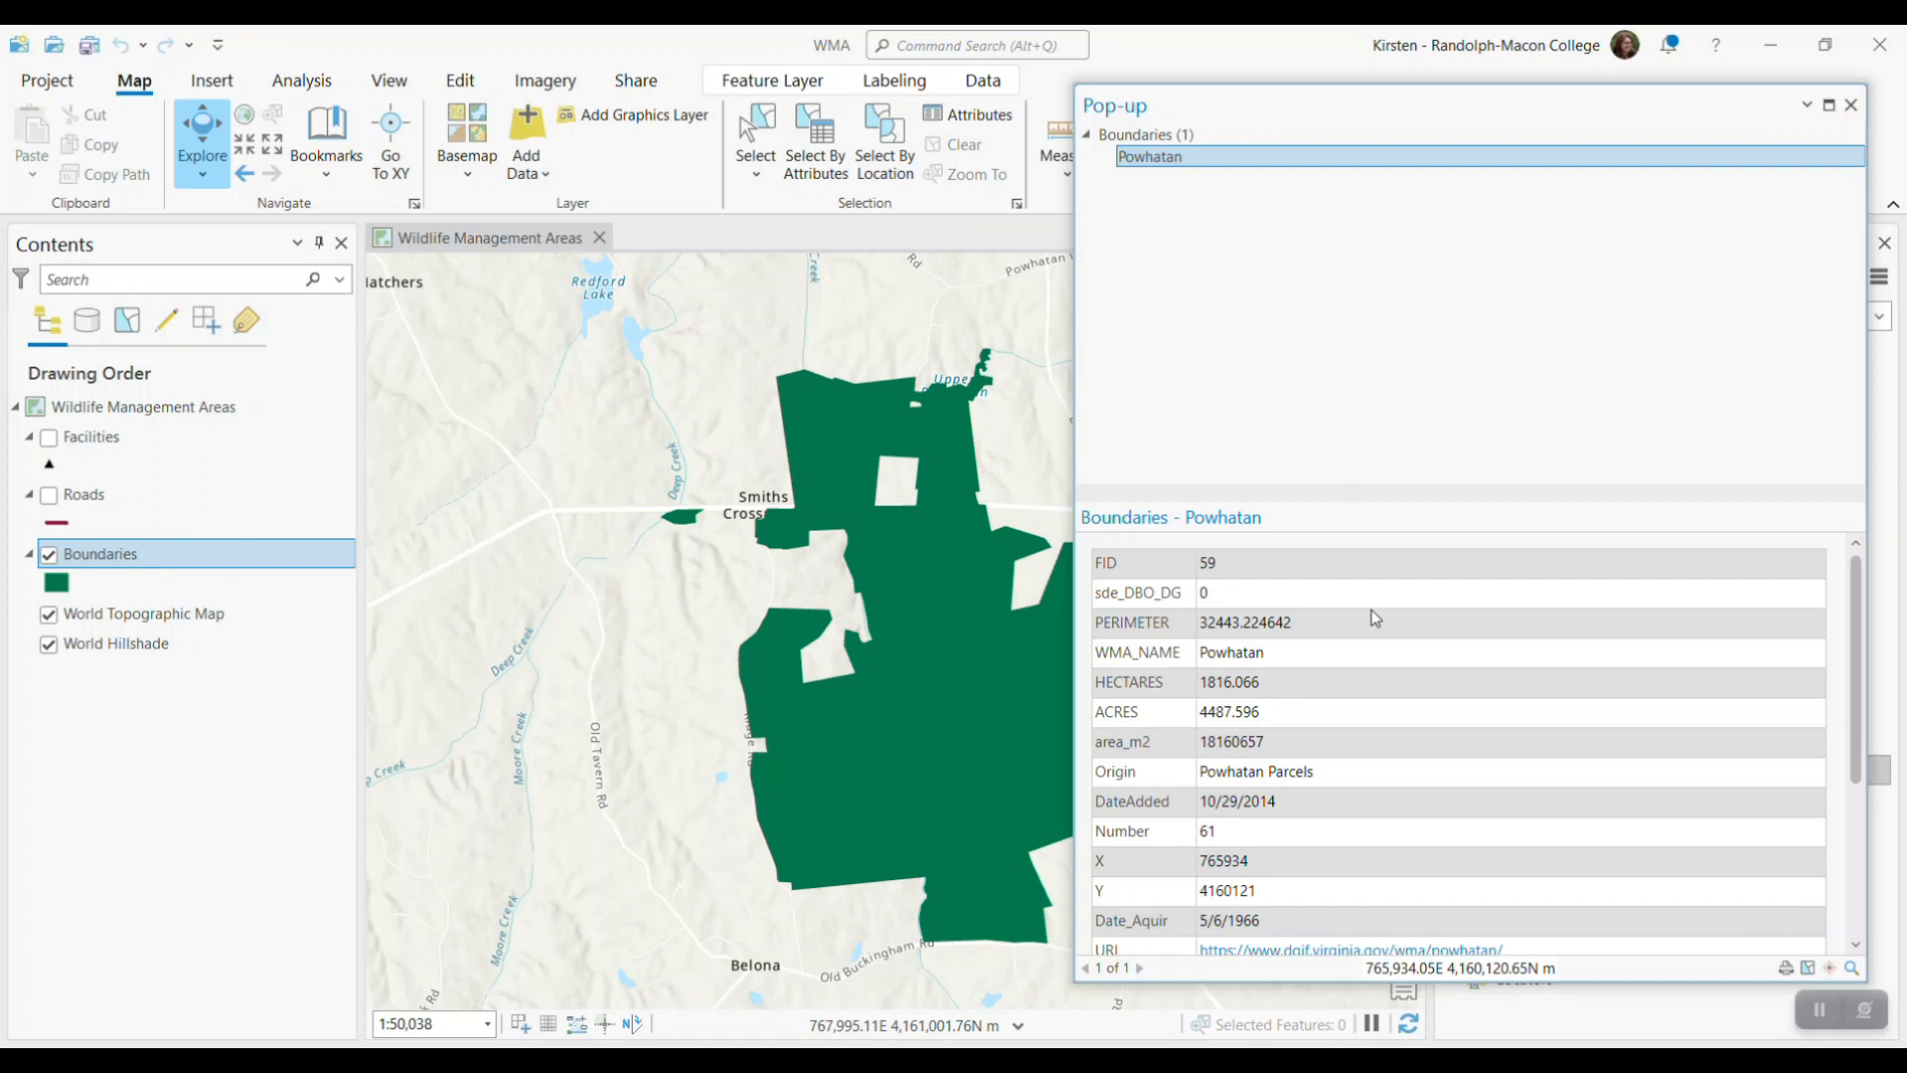
{"action": "scroll", "coordinate": [1371, 611], "scroll_direction": "down", "scroll_amount": 2}
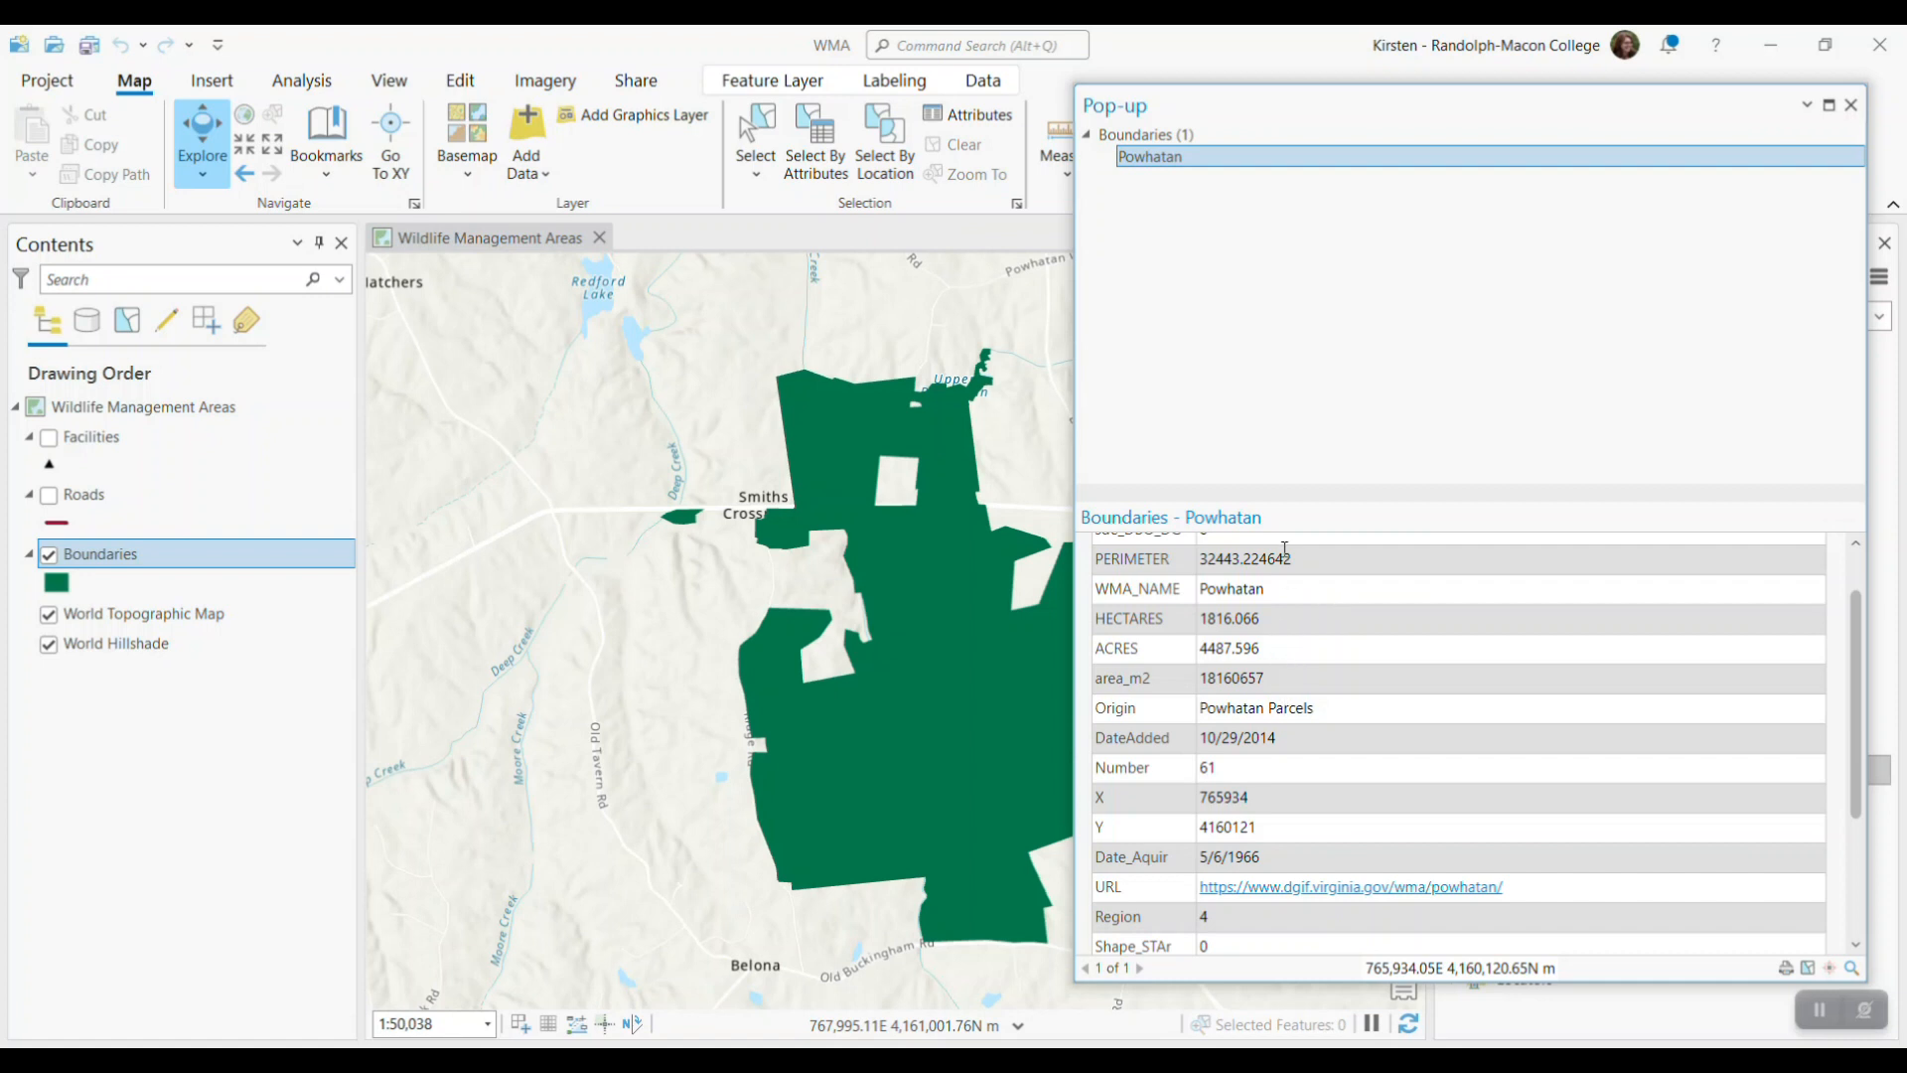
{"action": "scroll", "coordinate": [1471, 761], "scroll_direction": "down", "scroll_amount": 2}
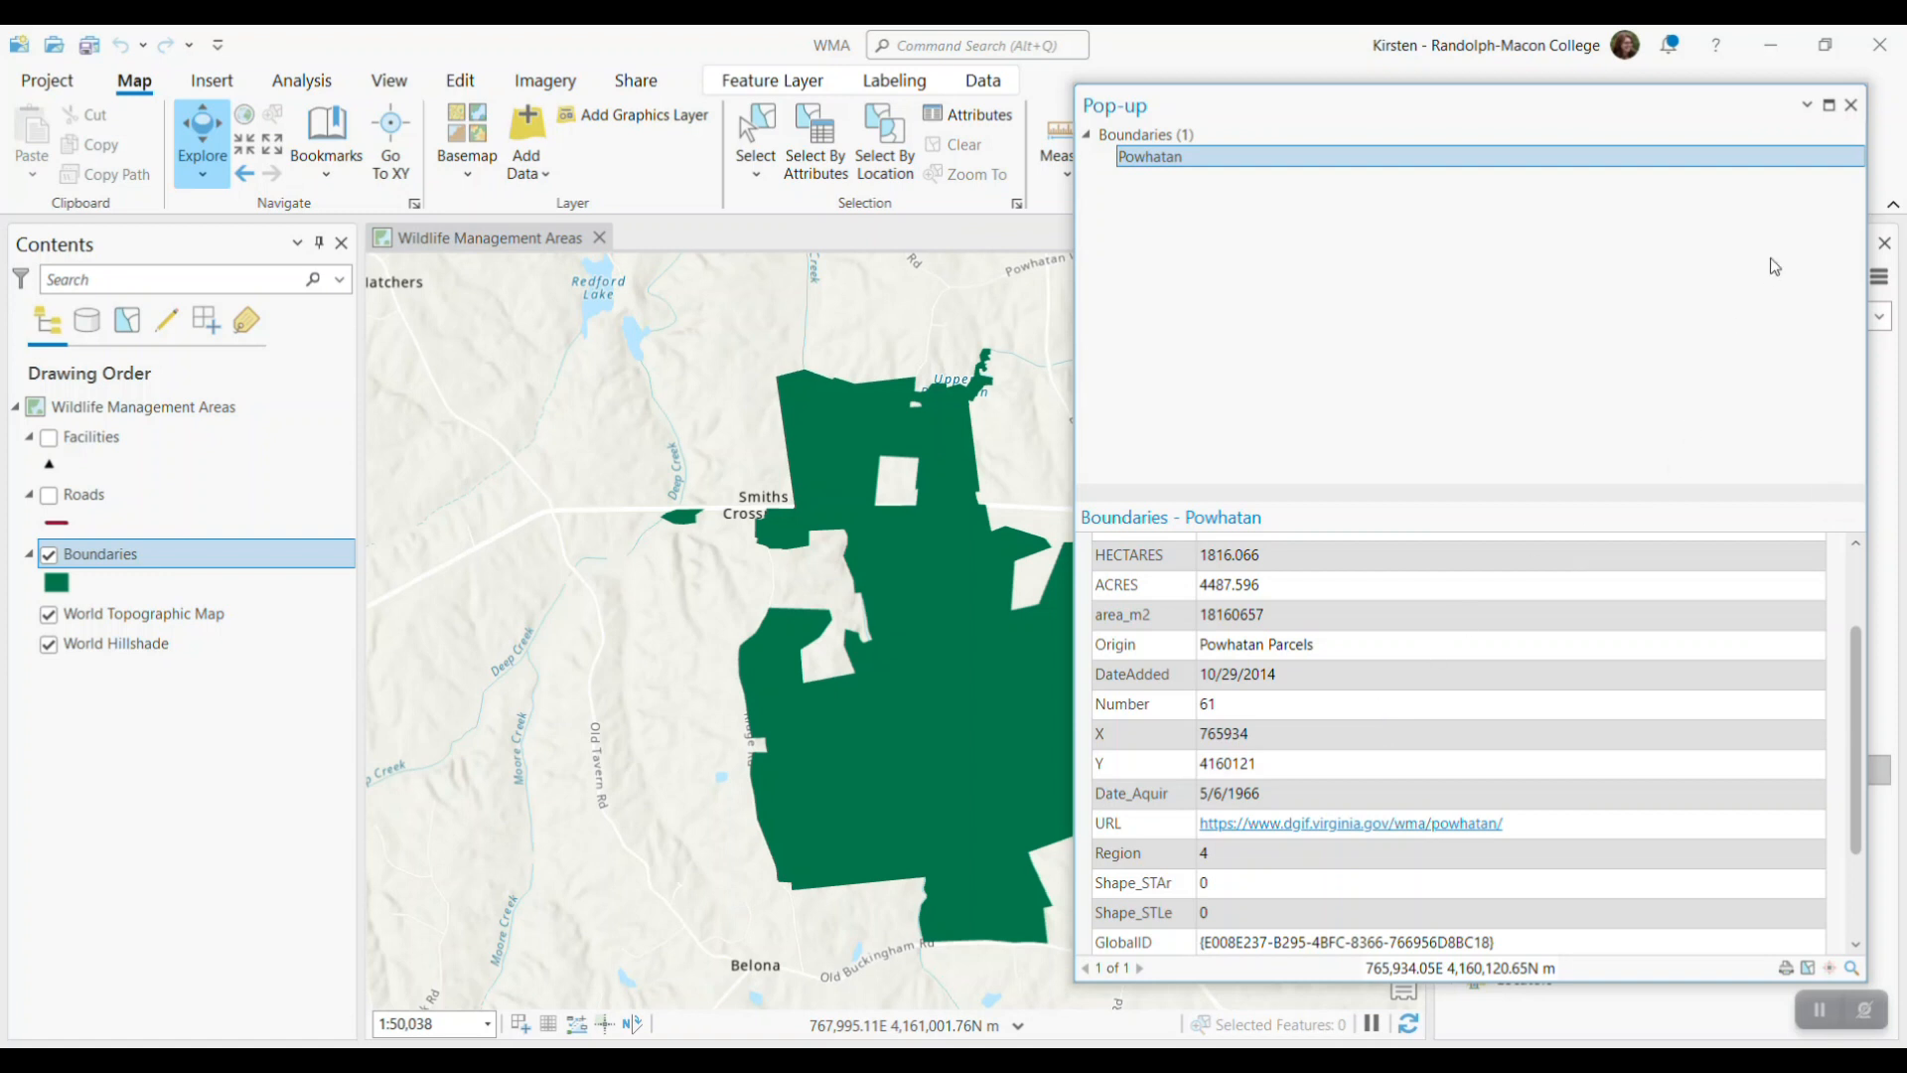
{"action": "left_click", "coordinate": [1852, 106]}
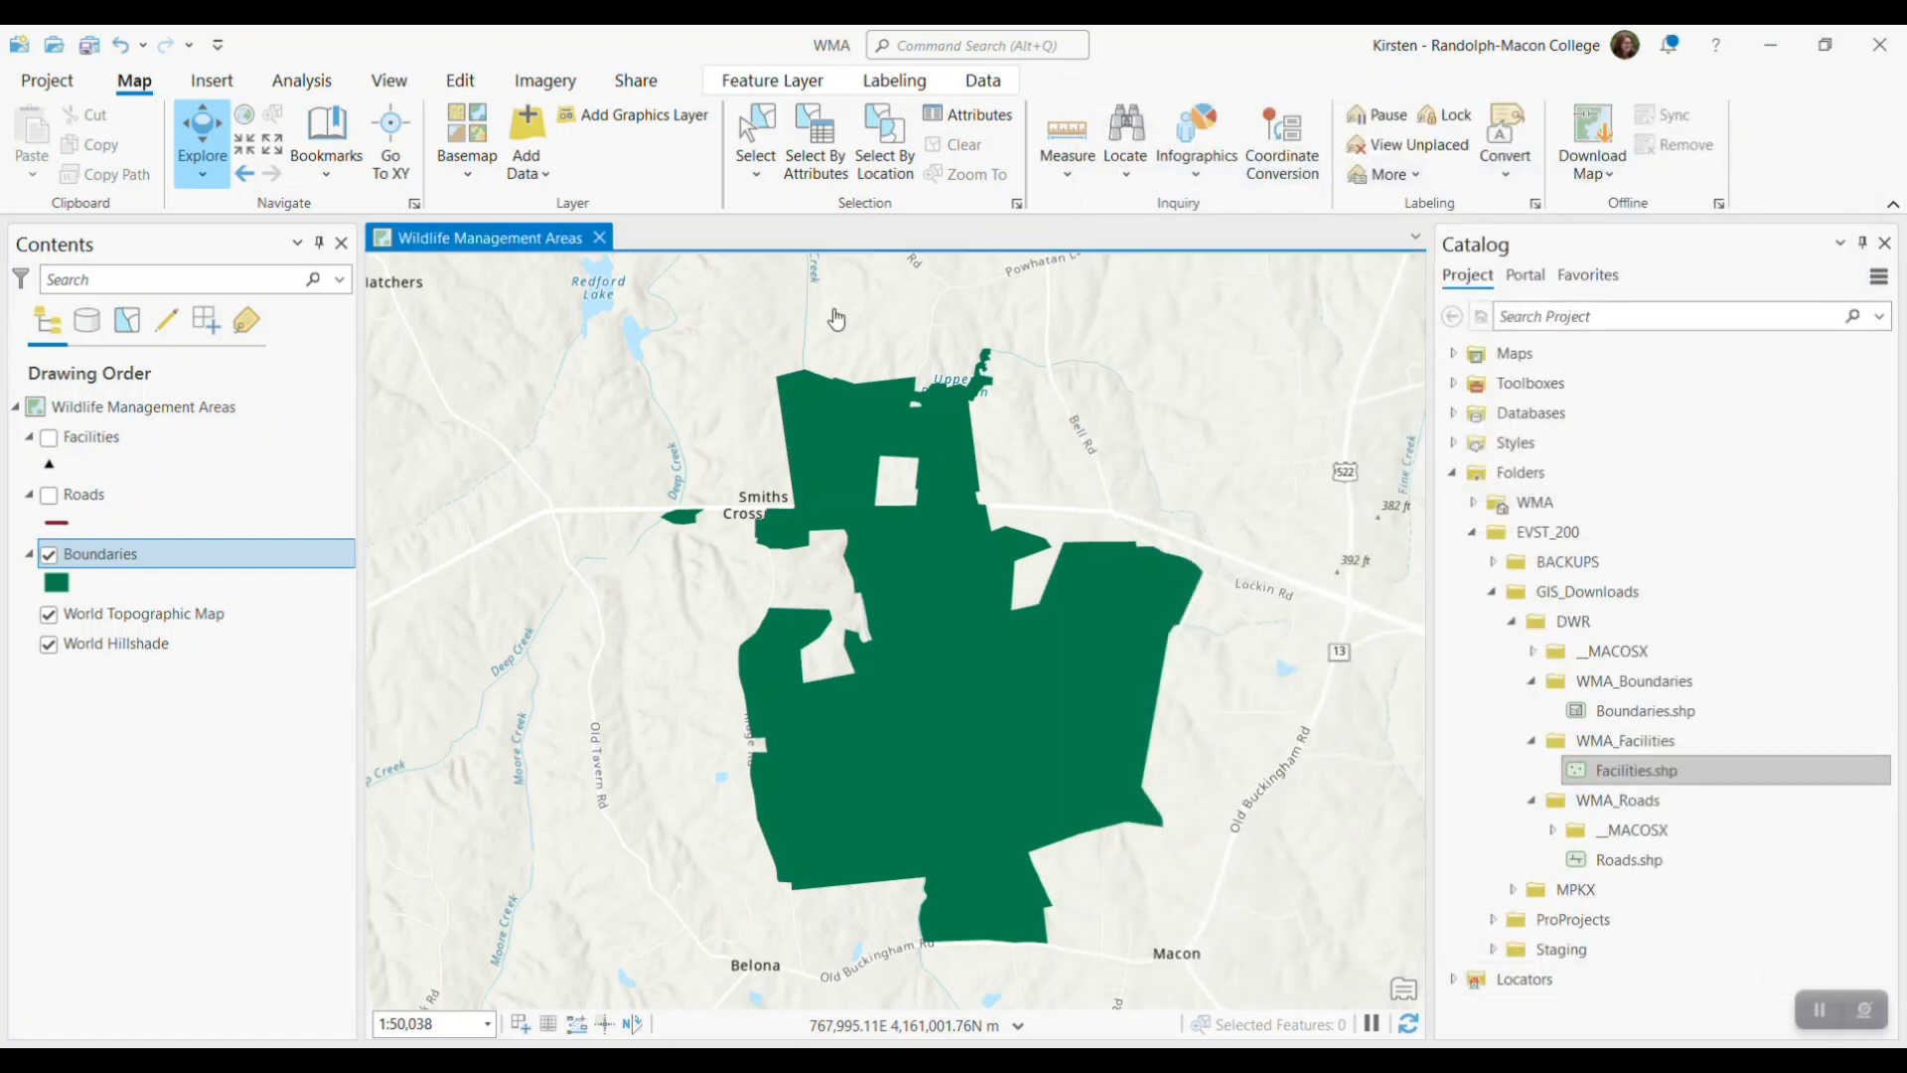
Show the Facilities layer on the map and leave the Roads layer hidden
{"action": "left_click", "coordinate": [49, 491]}
{"action": "left_click", "coordinate": [49, 438]}
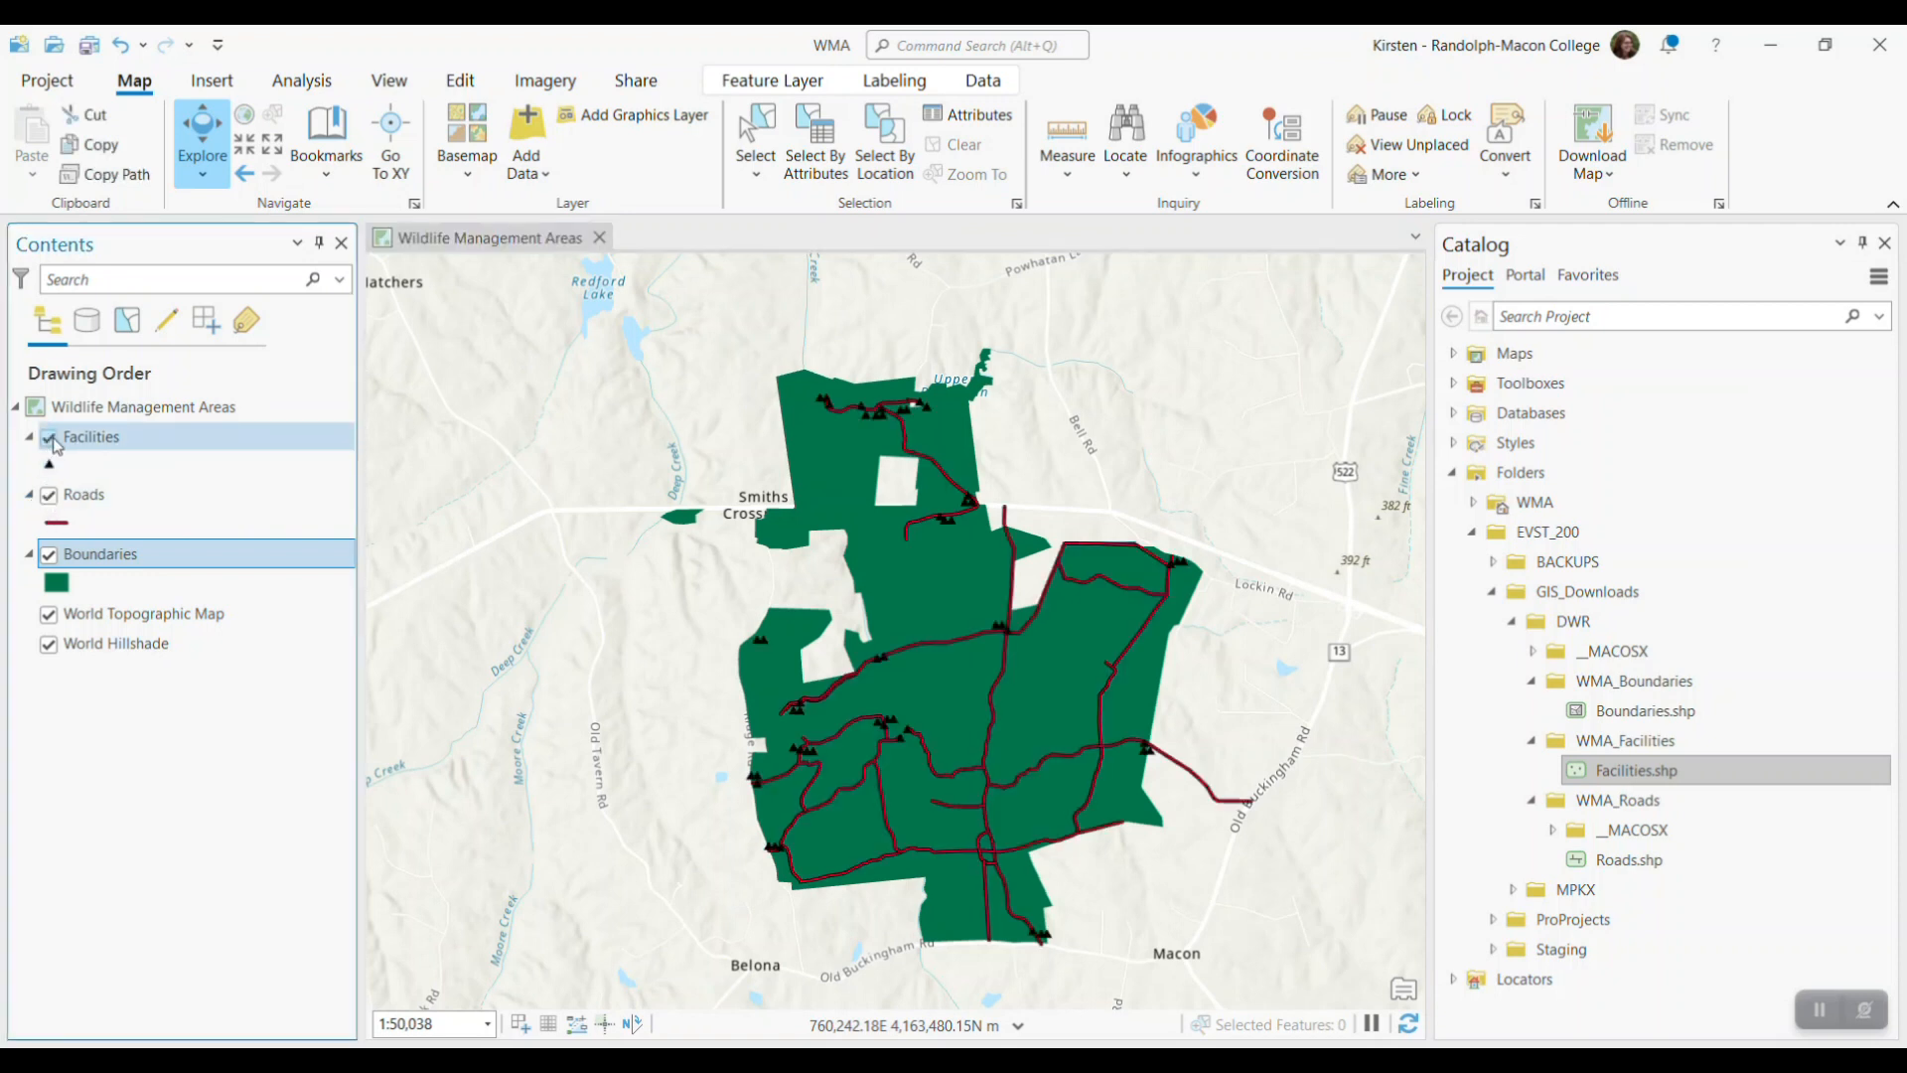
{"action": "left_click", "coordinate": [51, 496]}
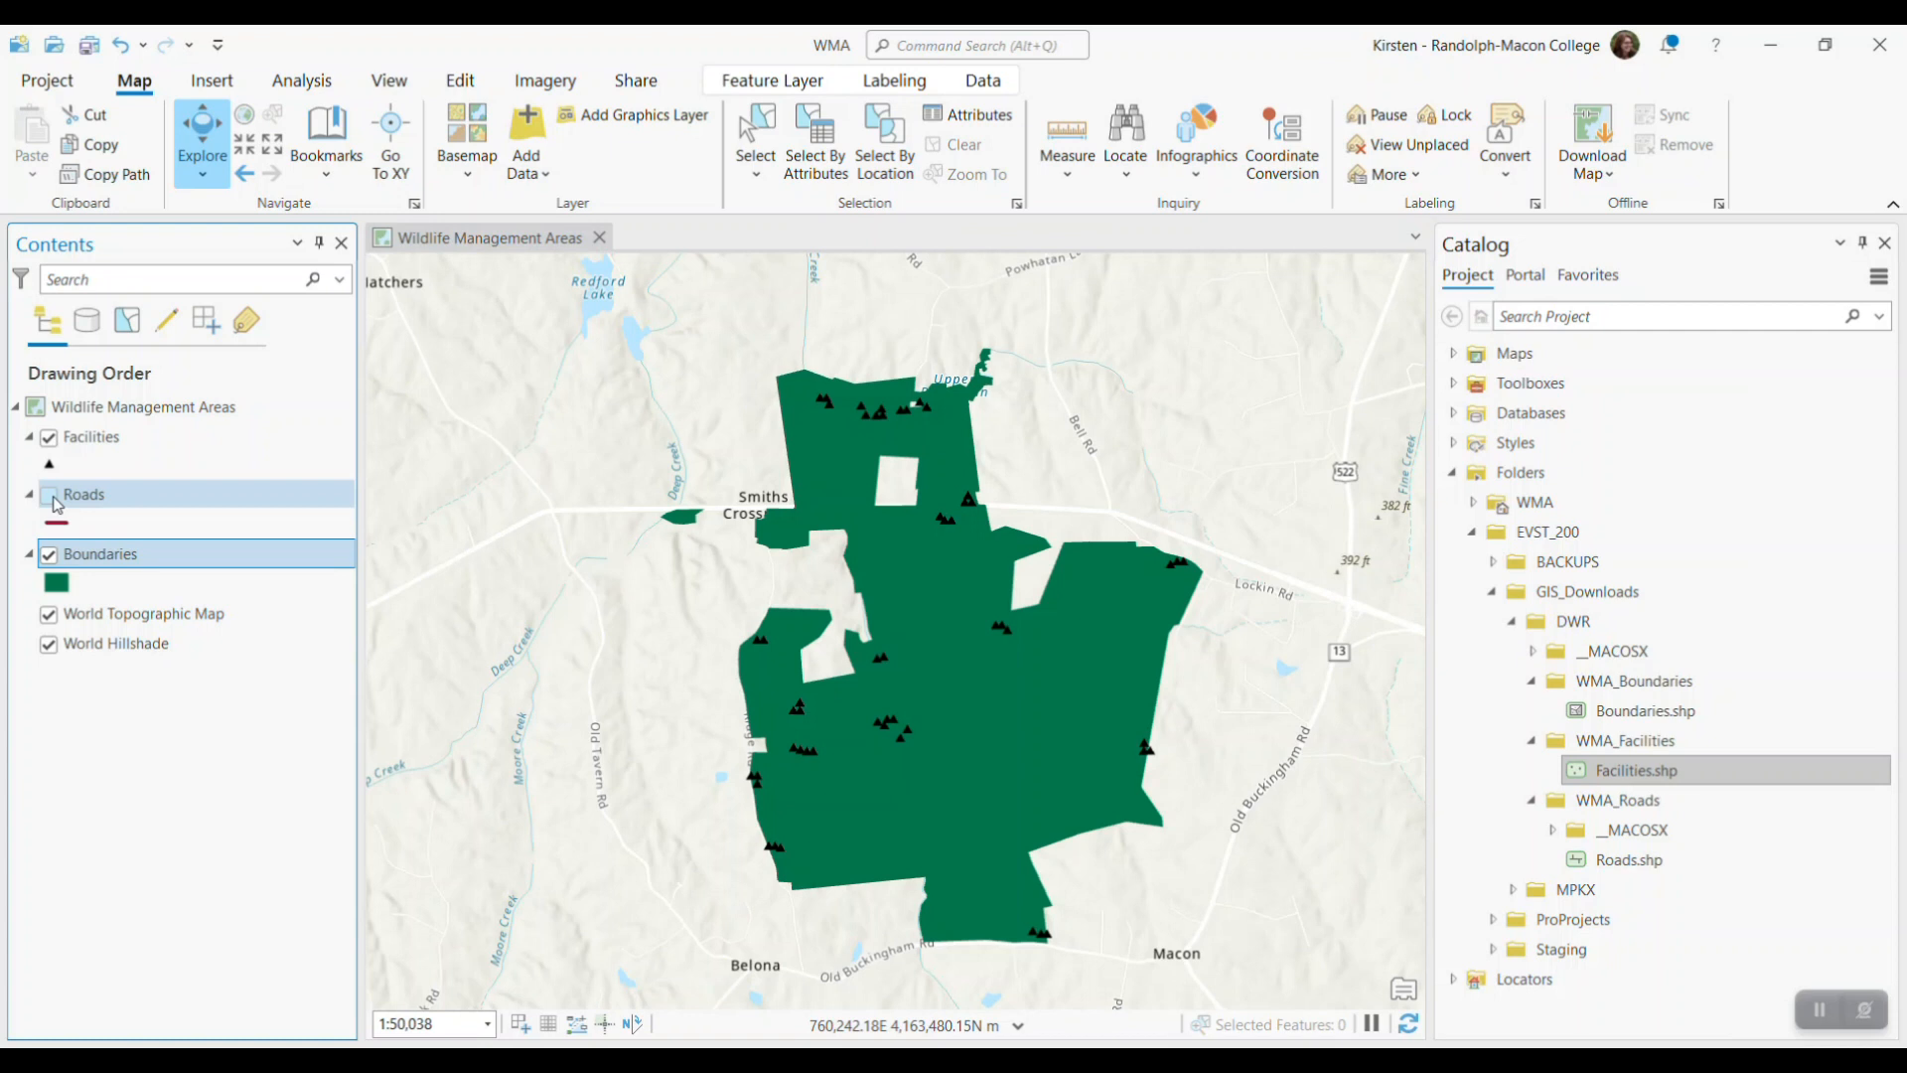
Look through the Facilities layer's full attribute table and close it
{"action": "right_click", "coordinate": [152, 443]}
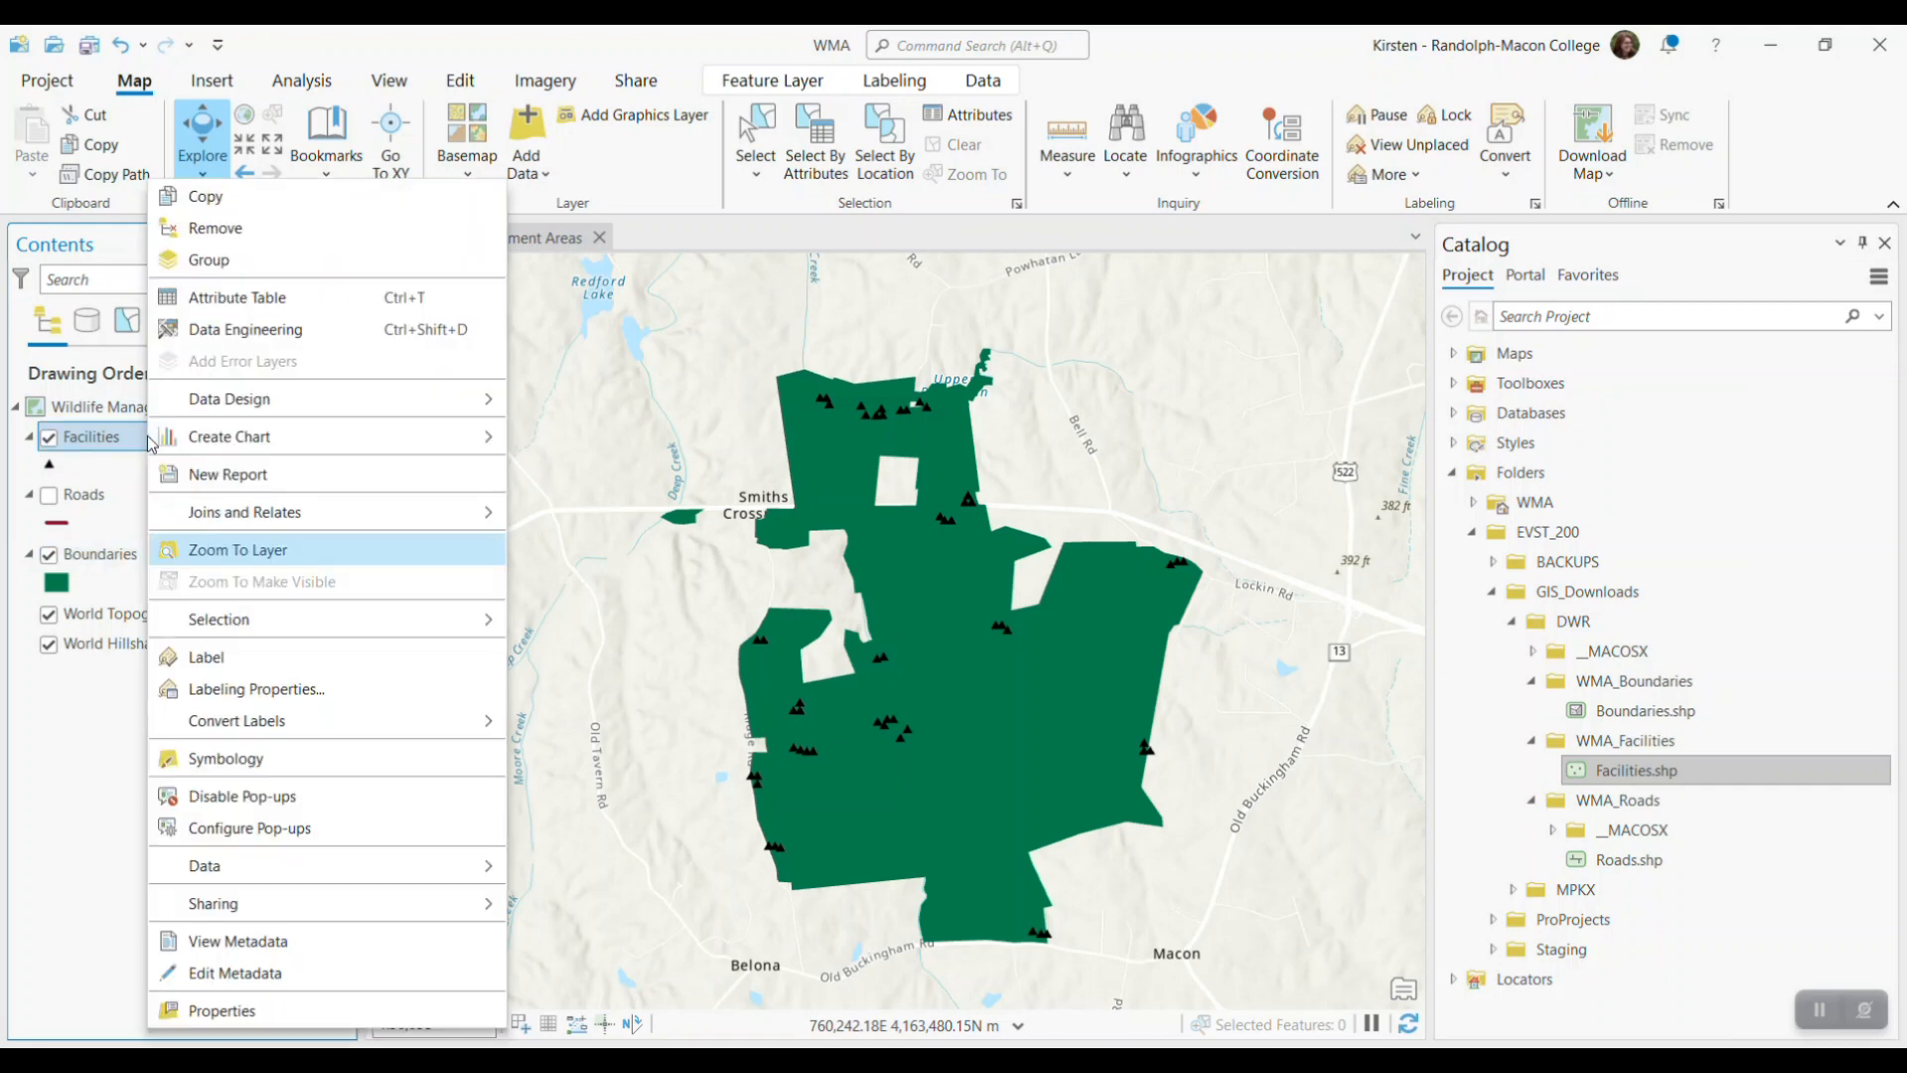
{"action": "left_click", "coordinate": [249, 310]}
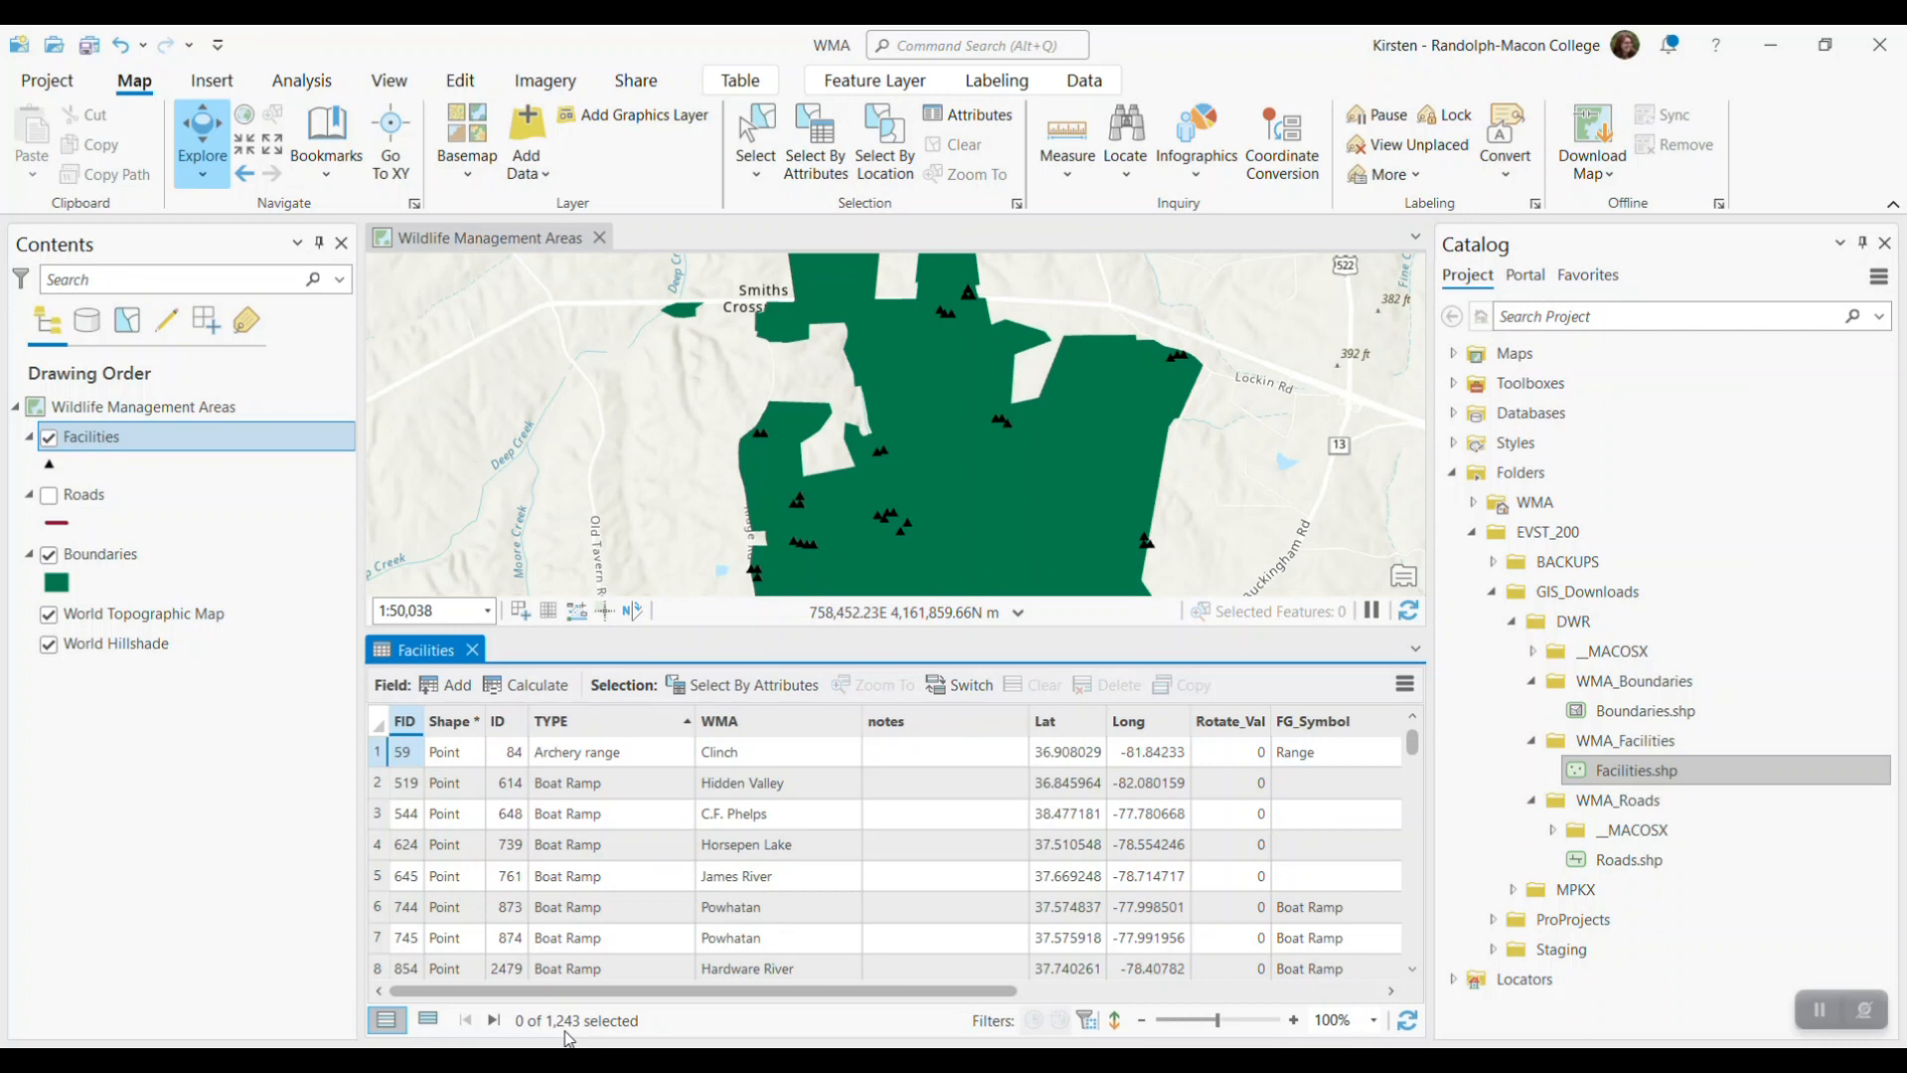
{"action": "left_click", "coordinate": [472, 650]}
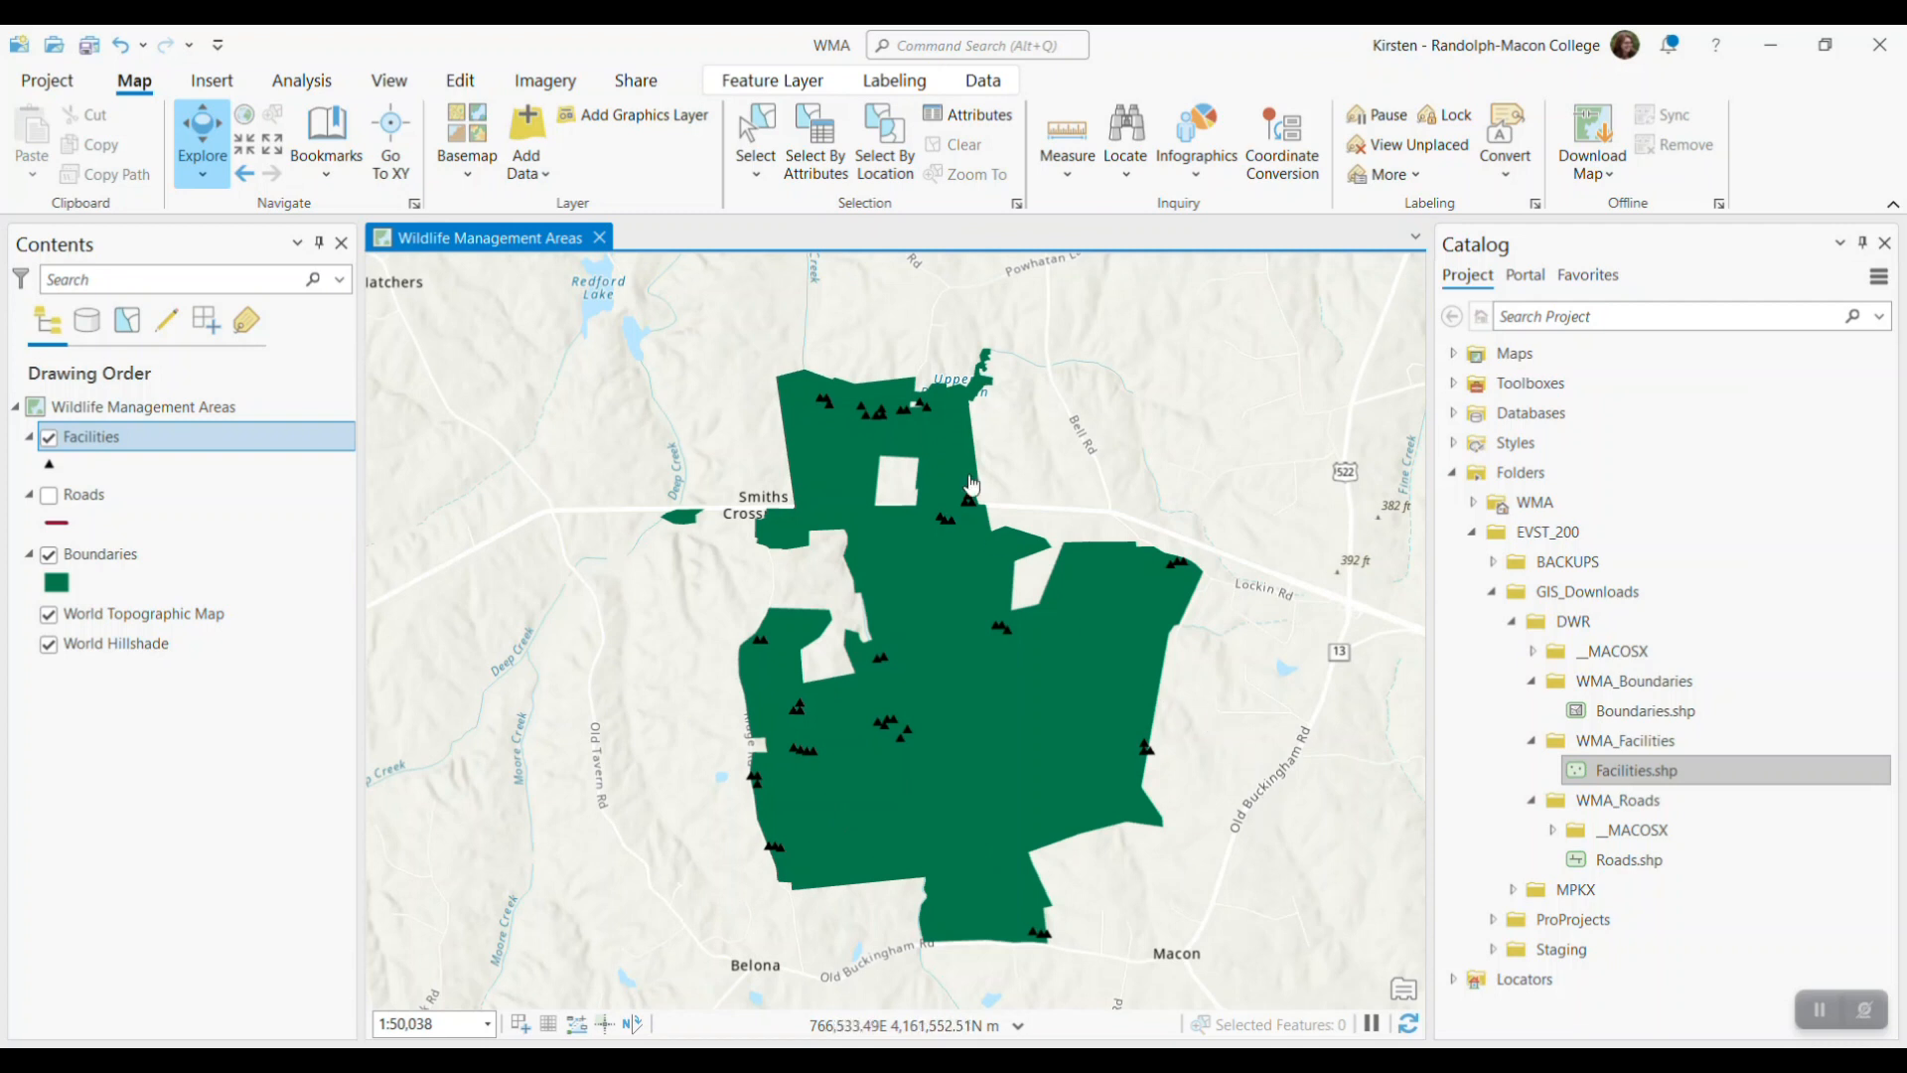
Select all visible features in and around the Powhatan wildlife area with a rectangle selection
{"action": "left_click", "coordinate": [757, 175]}
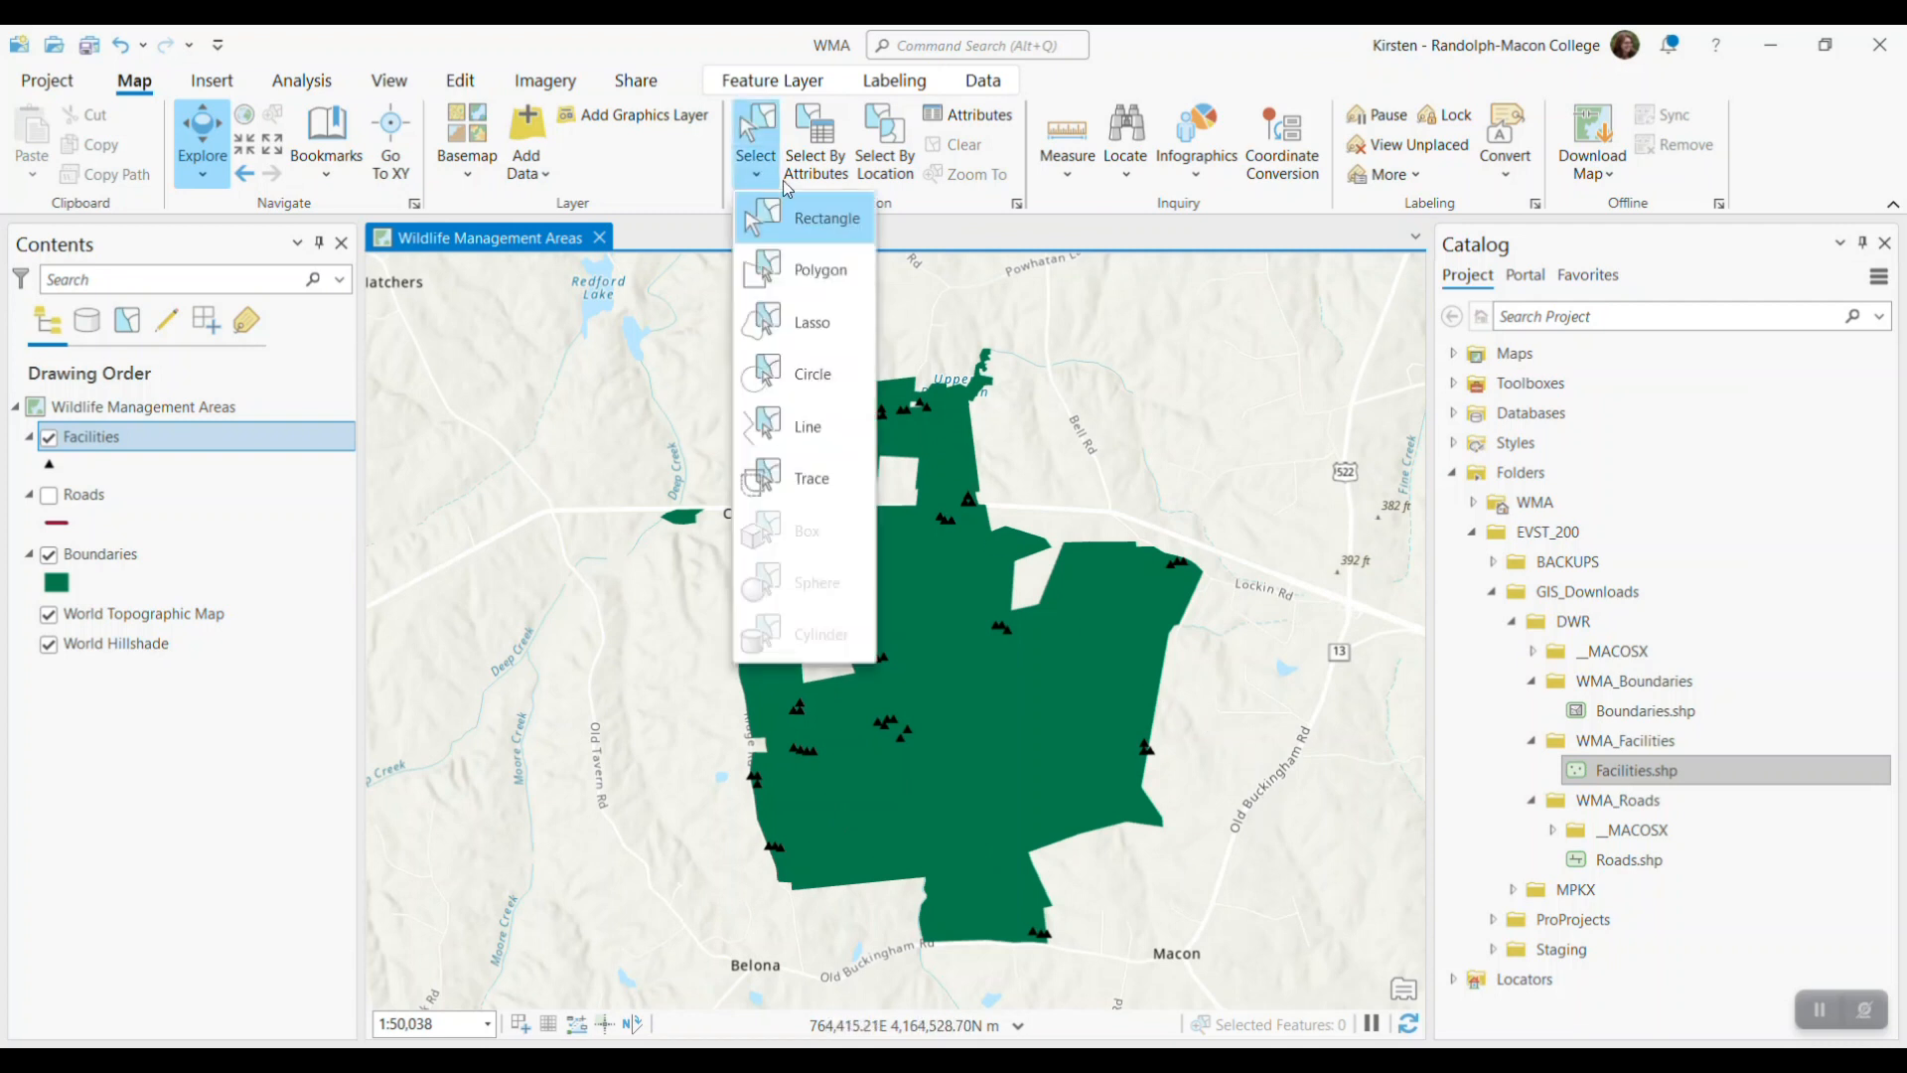
{"action": "left_click", "coordinate": [826, 221]}
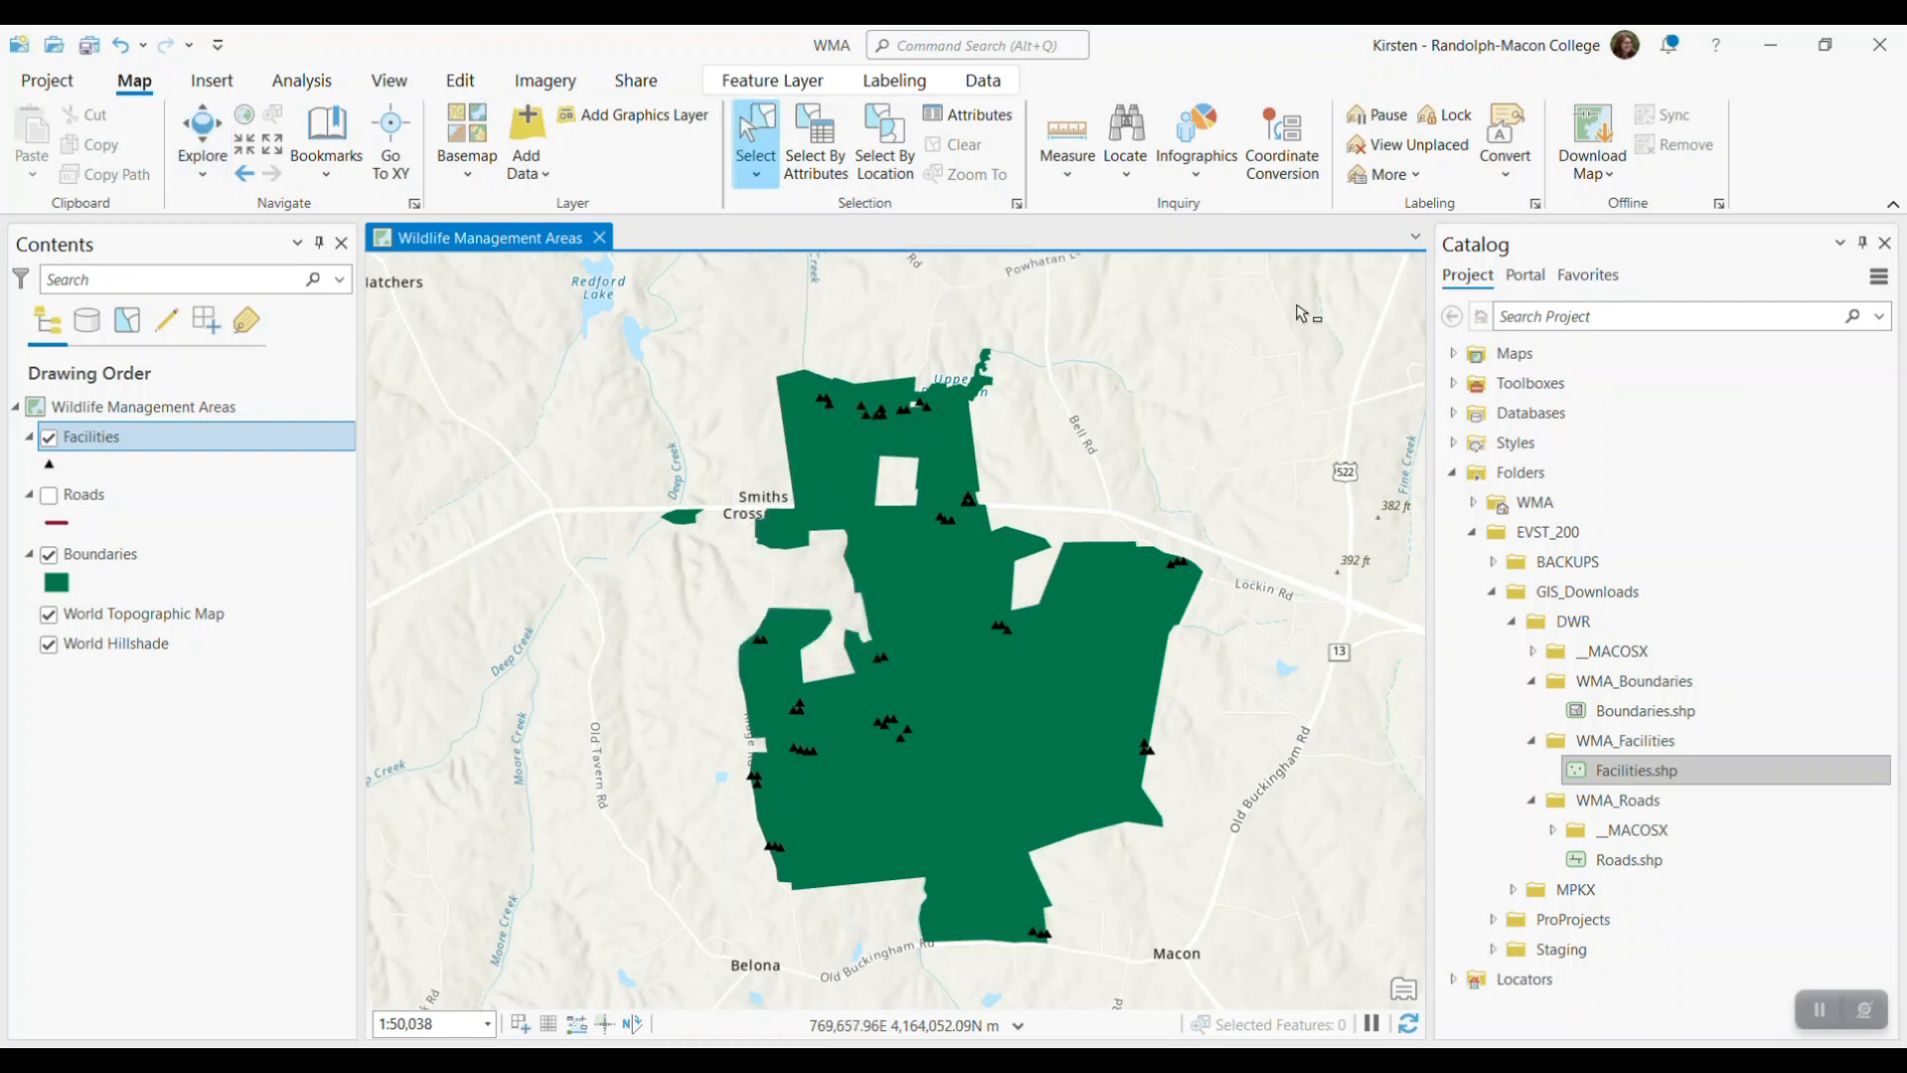
{"action": "left_click_drag", "start_coordinate": [1296, 306], "coordinate": [559, 984]}
{"action": "left_click_drag", "start_coordinate": [561, 987], "coordinate": [561, 987]}
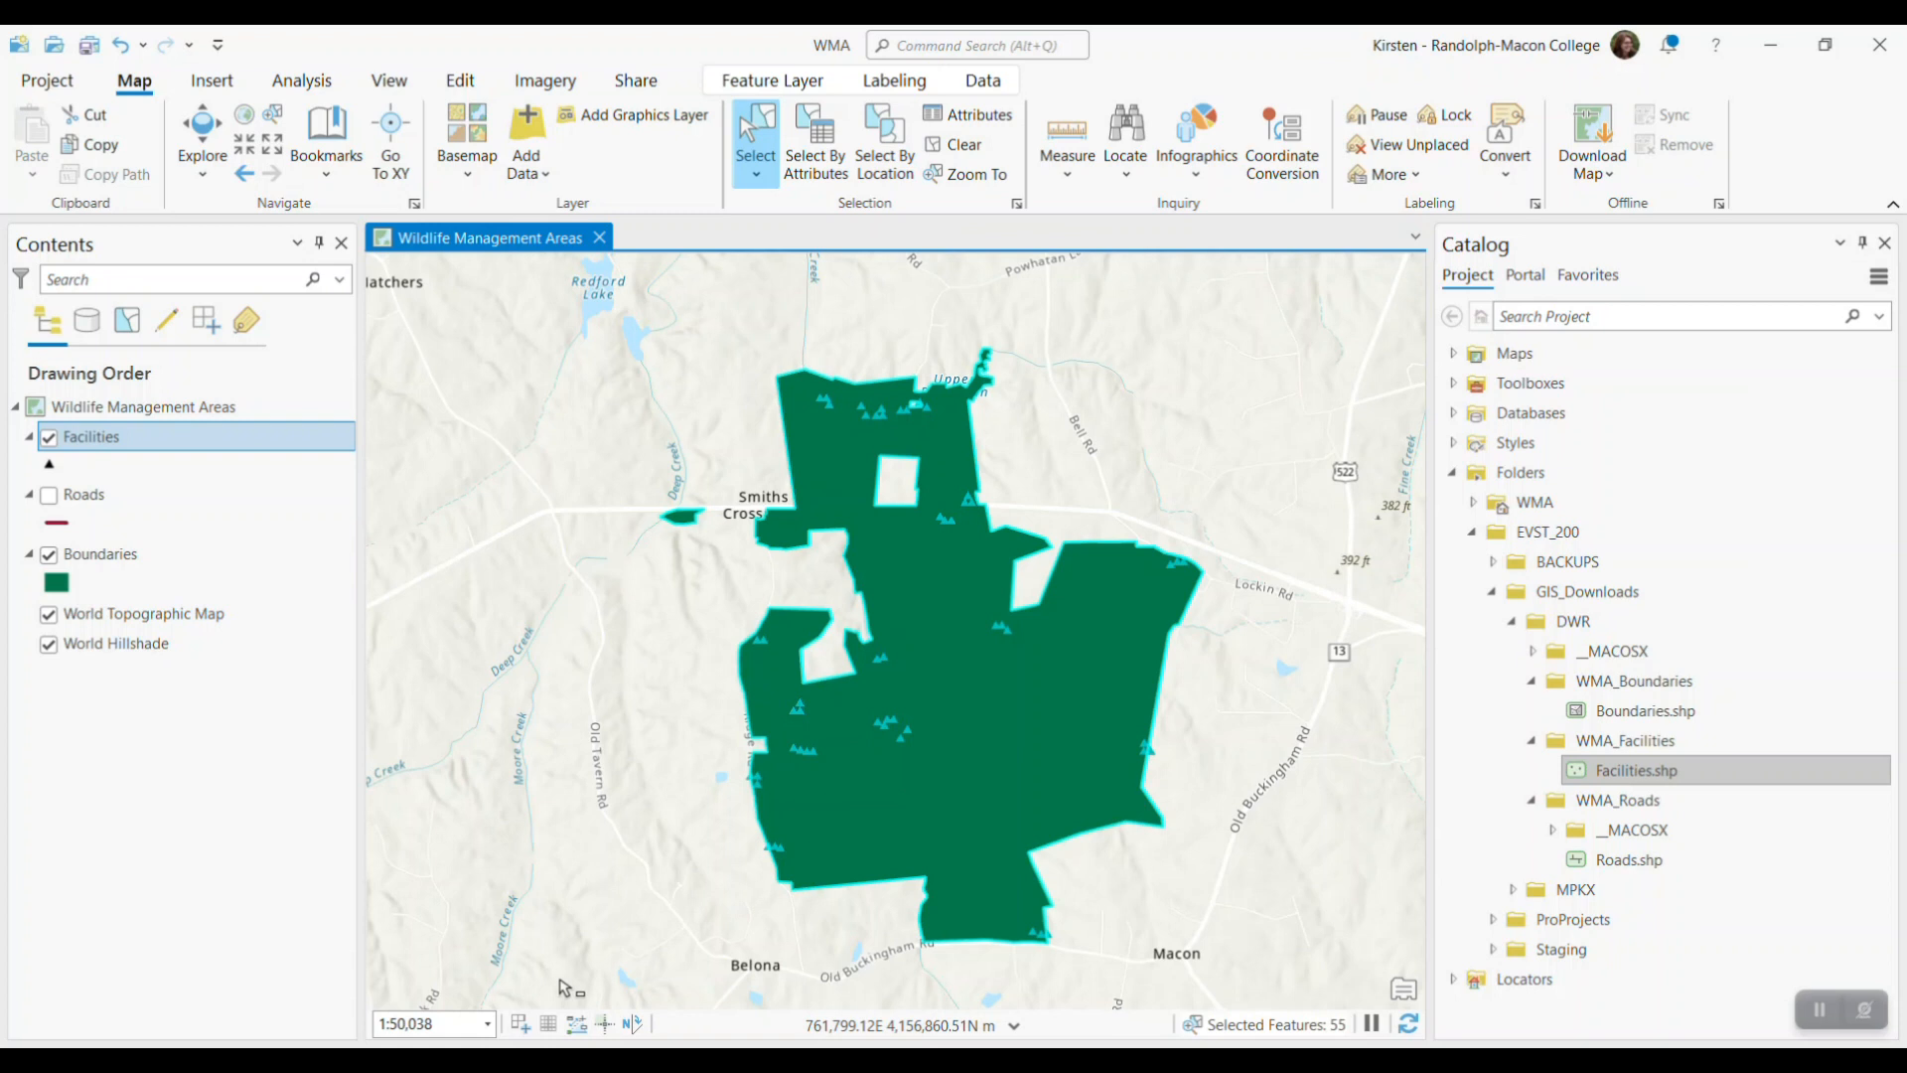
Open the Facilities attribute table and limit it to the selected records
{"action": "right_click", "coordinate": [127, 437]}
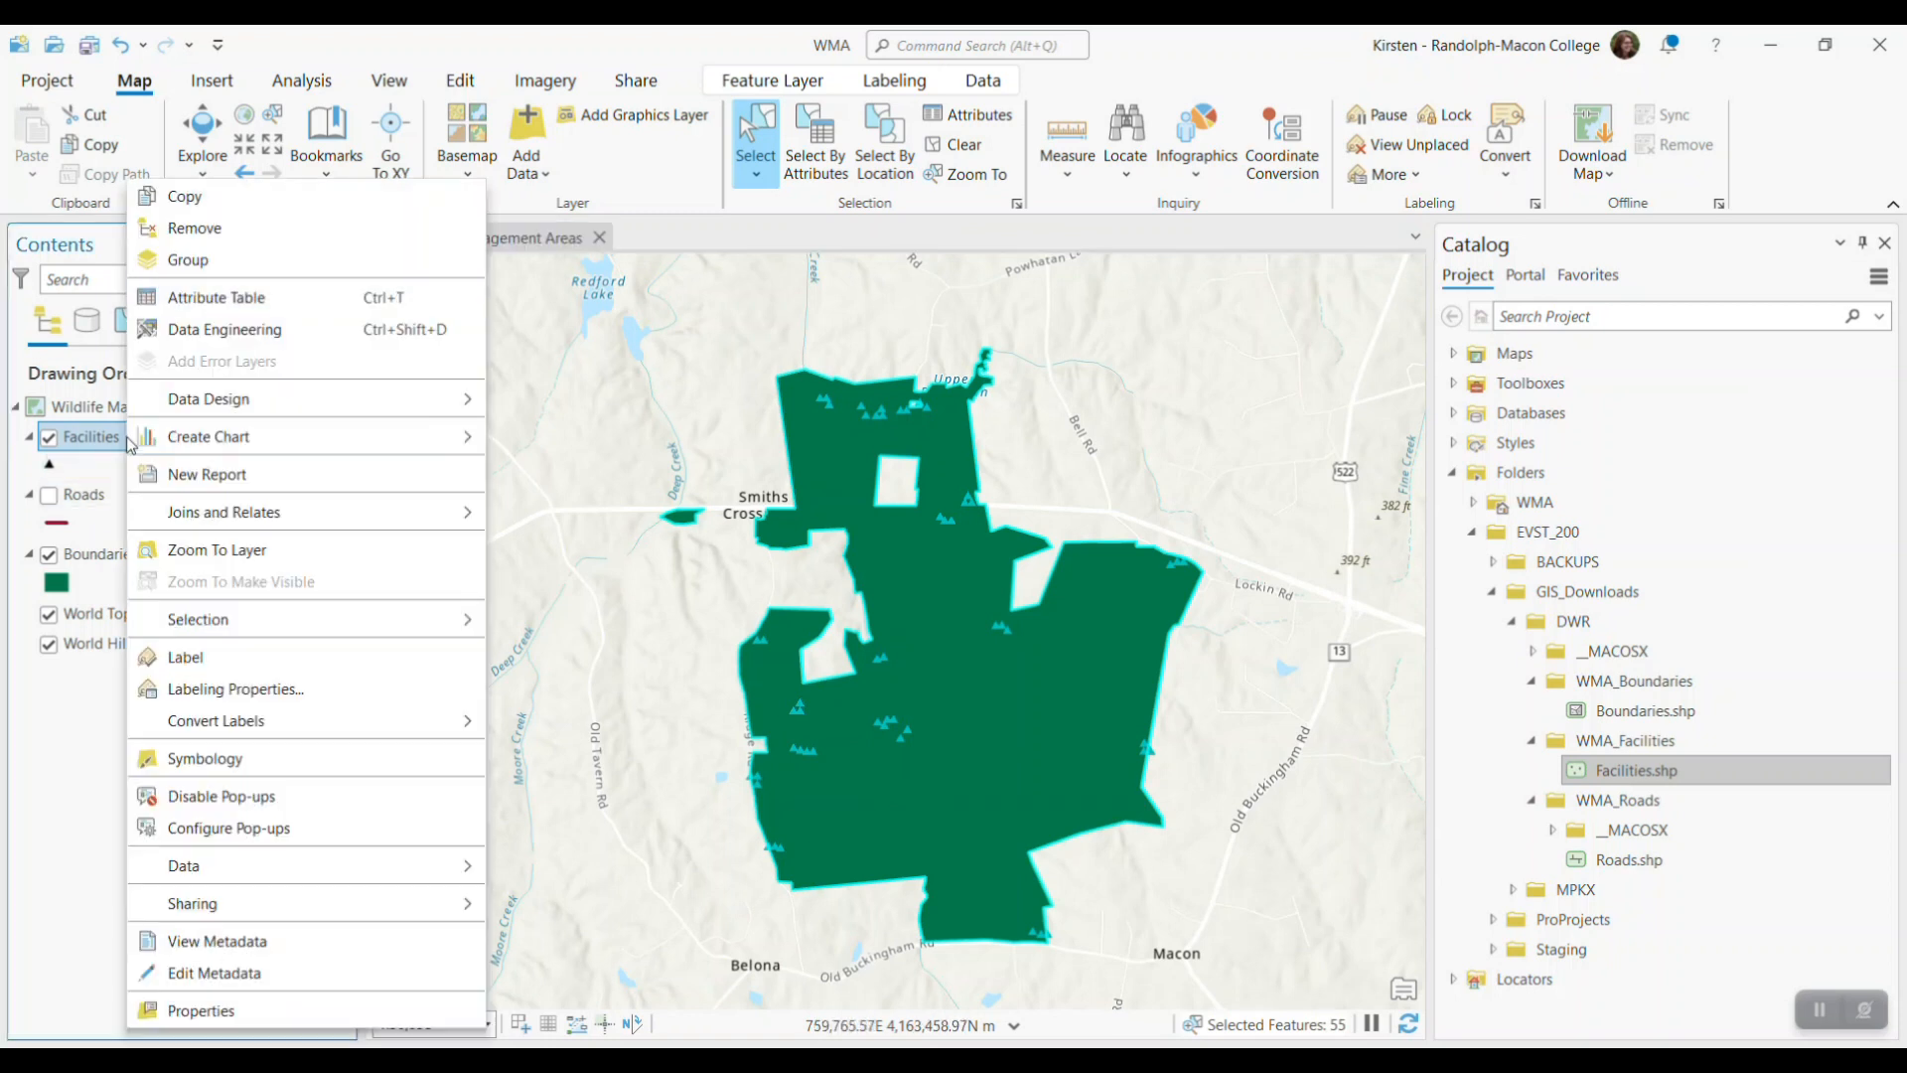
{"action": "left_click", "coordinate": [247, 298]}
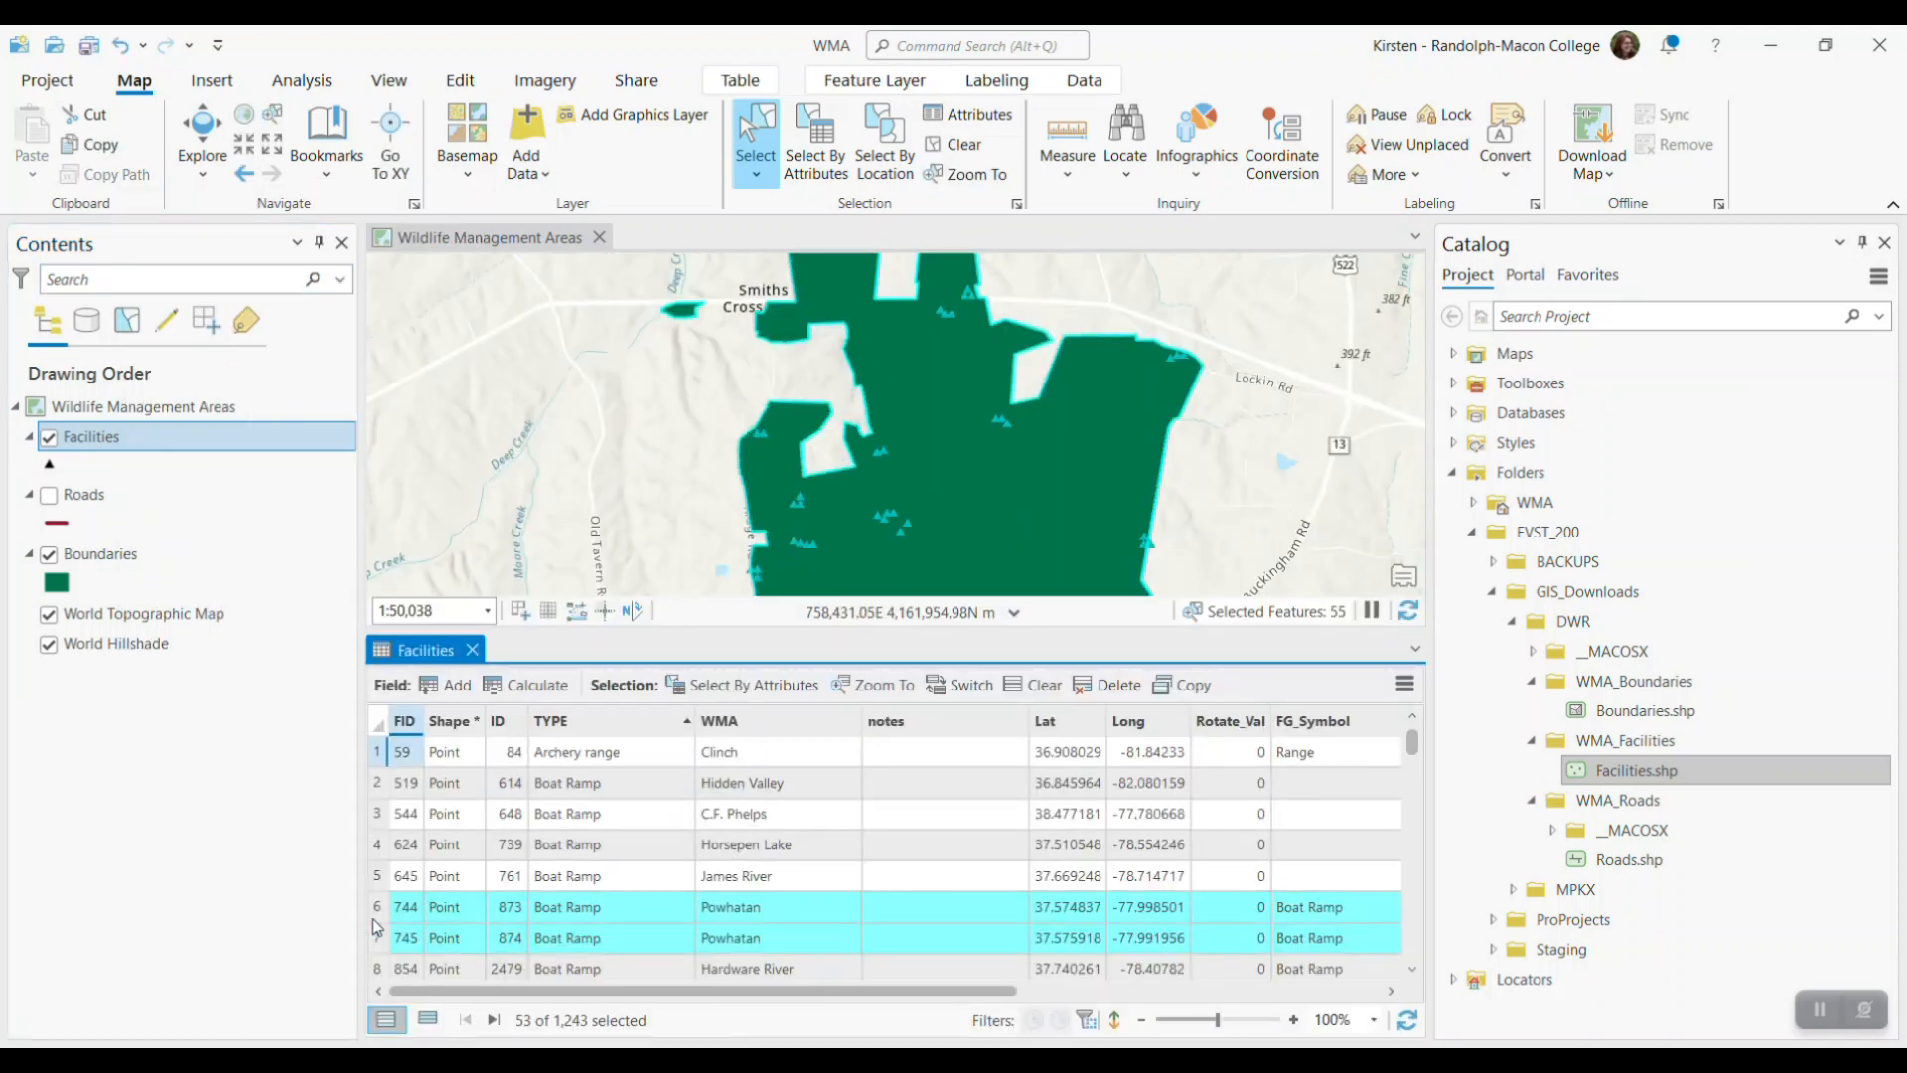
{"action": "left_click", "coordinate": [428, 1021]}
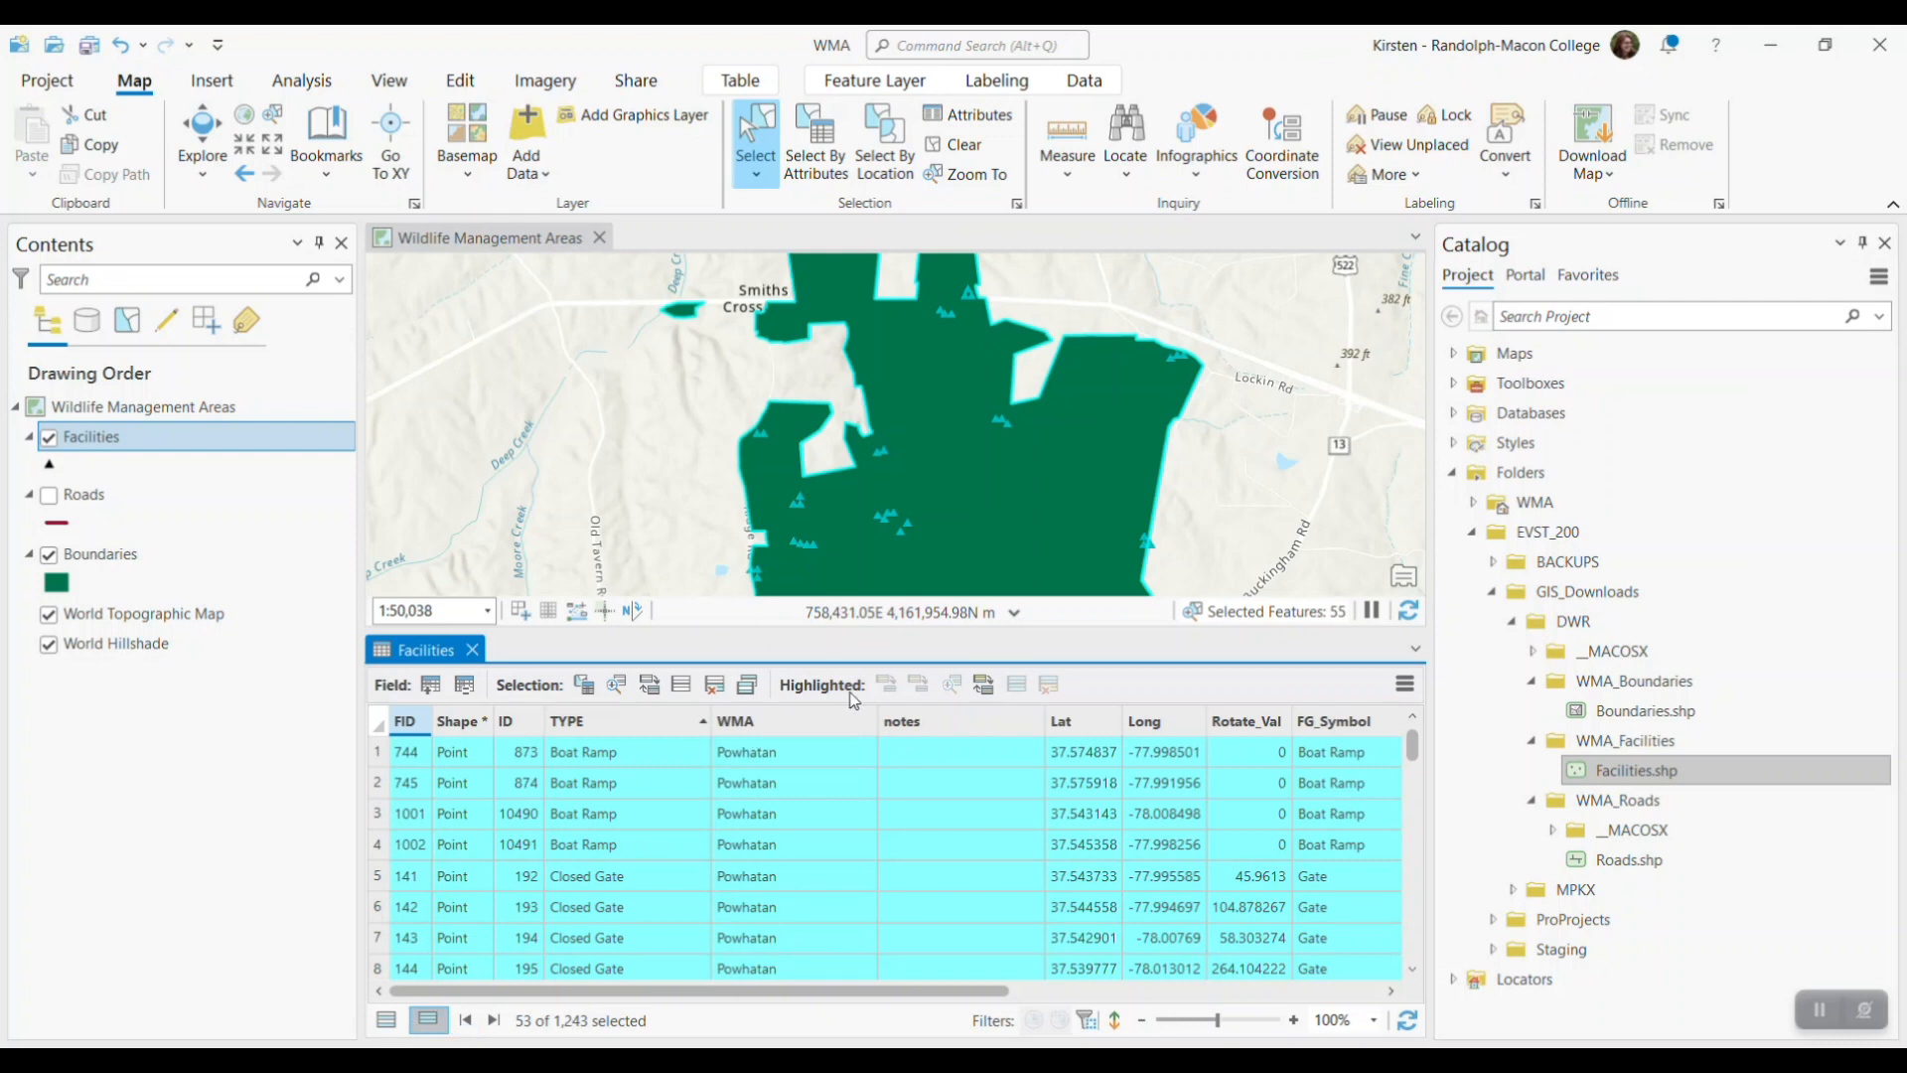
{"action": "mouse_move", "coordinate": [1416, 750]}
{"action": "left_mouse_down"}
{"action": "mouse_move", "coordinate": [1430, 954]}
{"action": "mouse_move", "coordinate": [1442, 735]}
{"action": "left_mouse_up"}
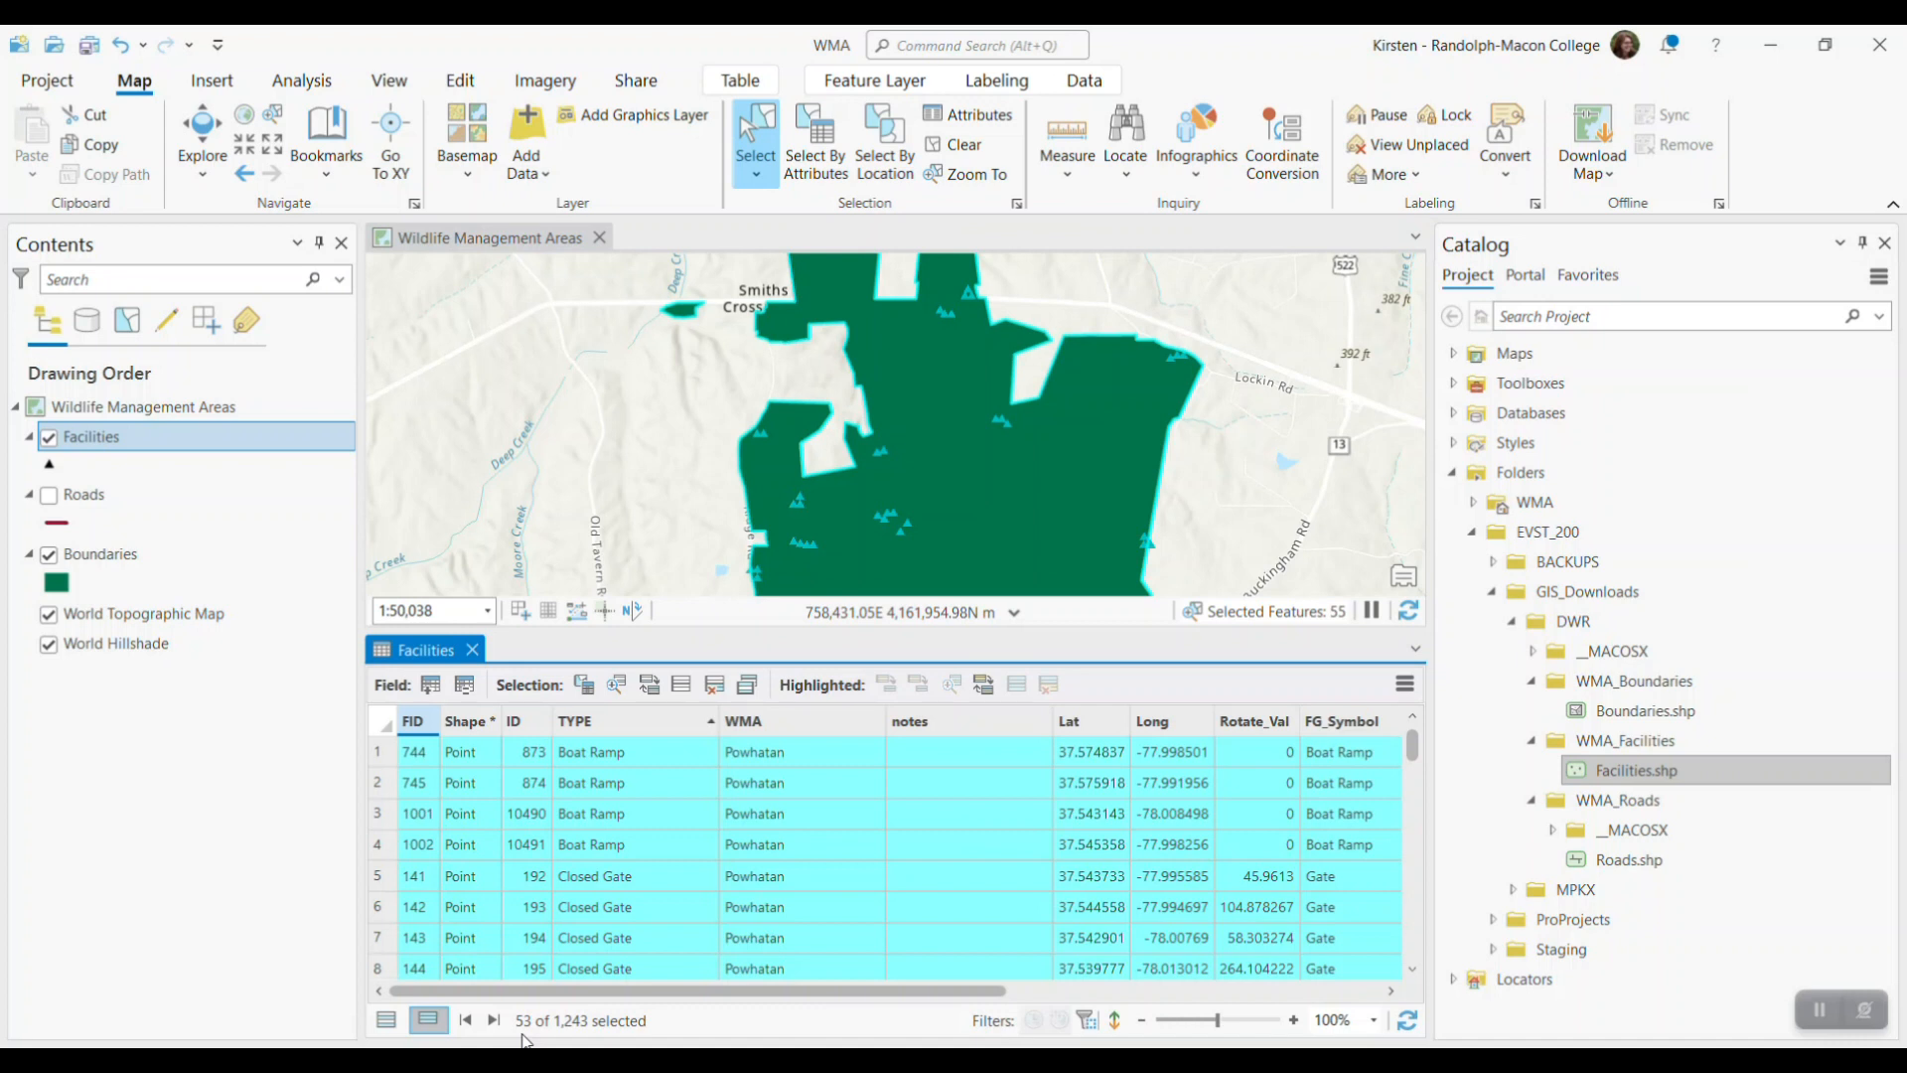
Sort the selected Facilities records by TYPE in ascending order, review the facility types through the last row, and close the table
{"action": "mouse_move", "coordinate": [628, 723]}
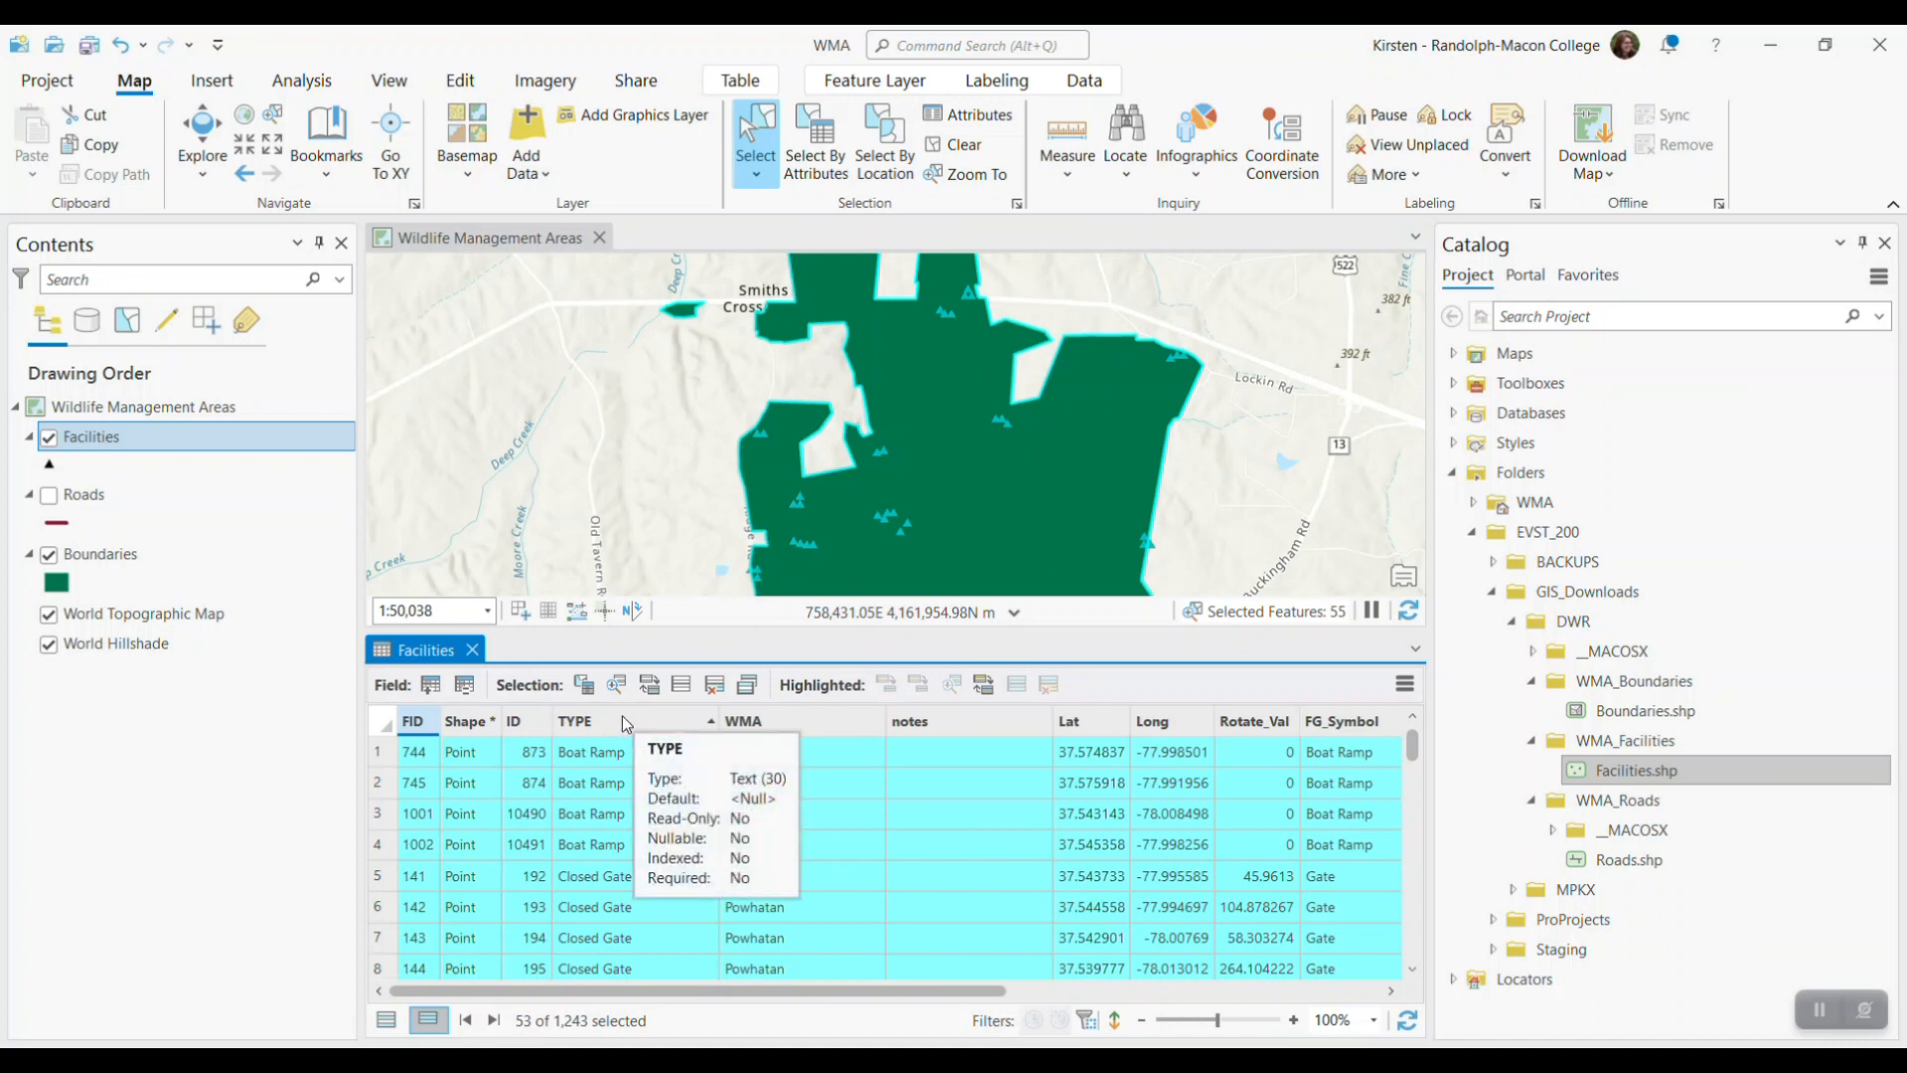
{"action": "right_click", "coordinate": [626, 719]}
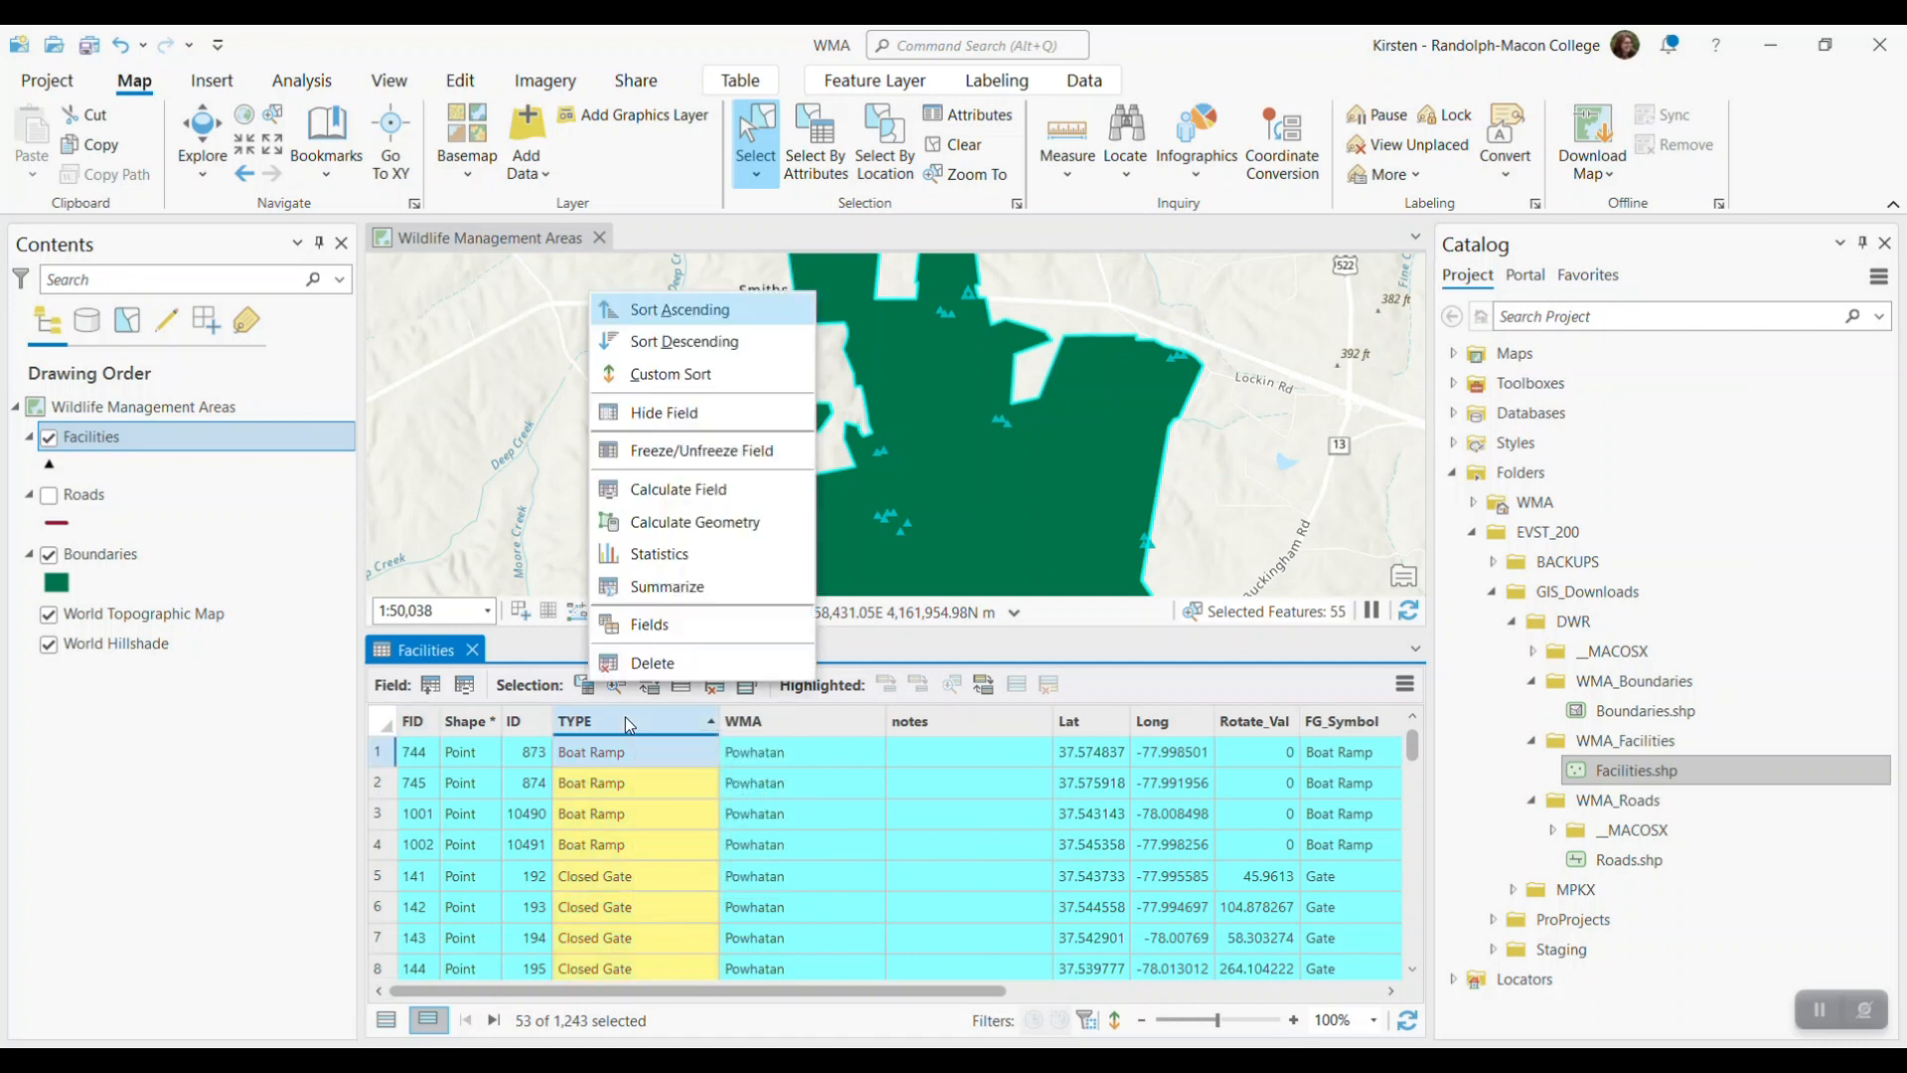
{"action": "left_click", "coordinate": [683, 312]}
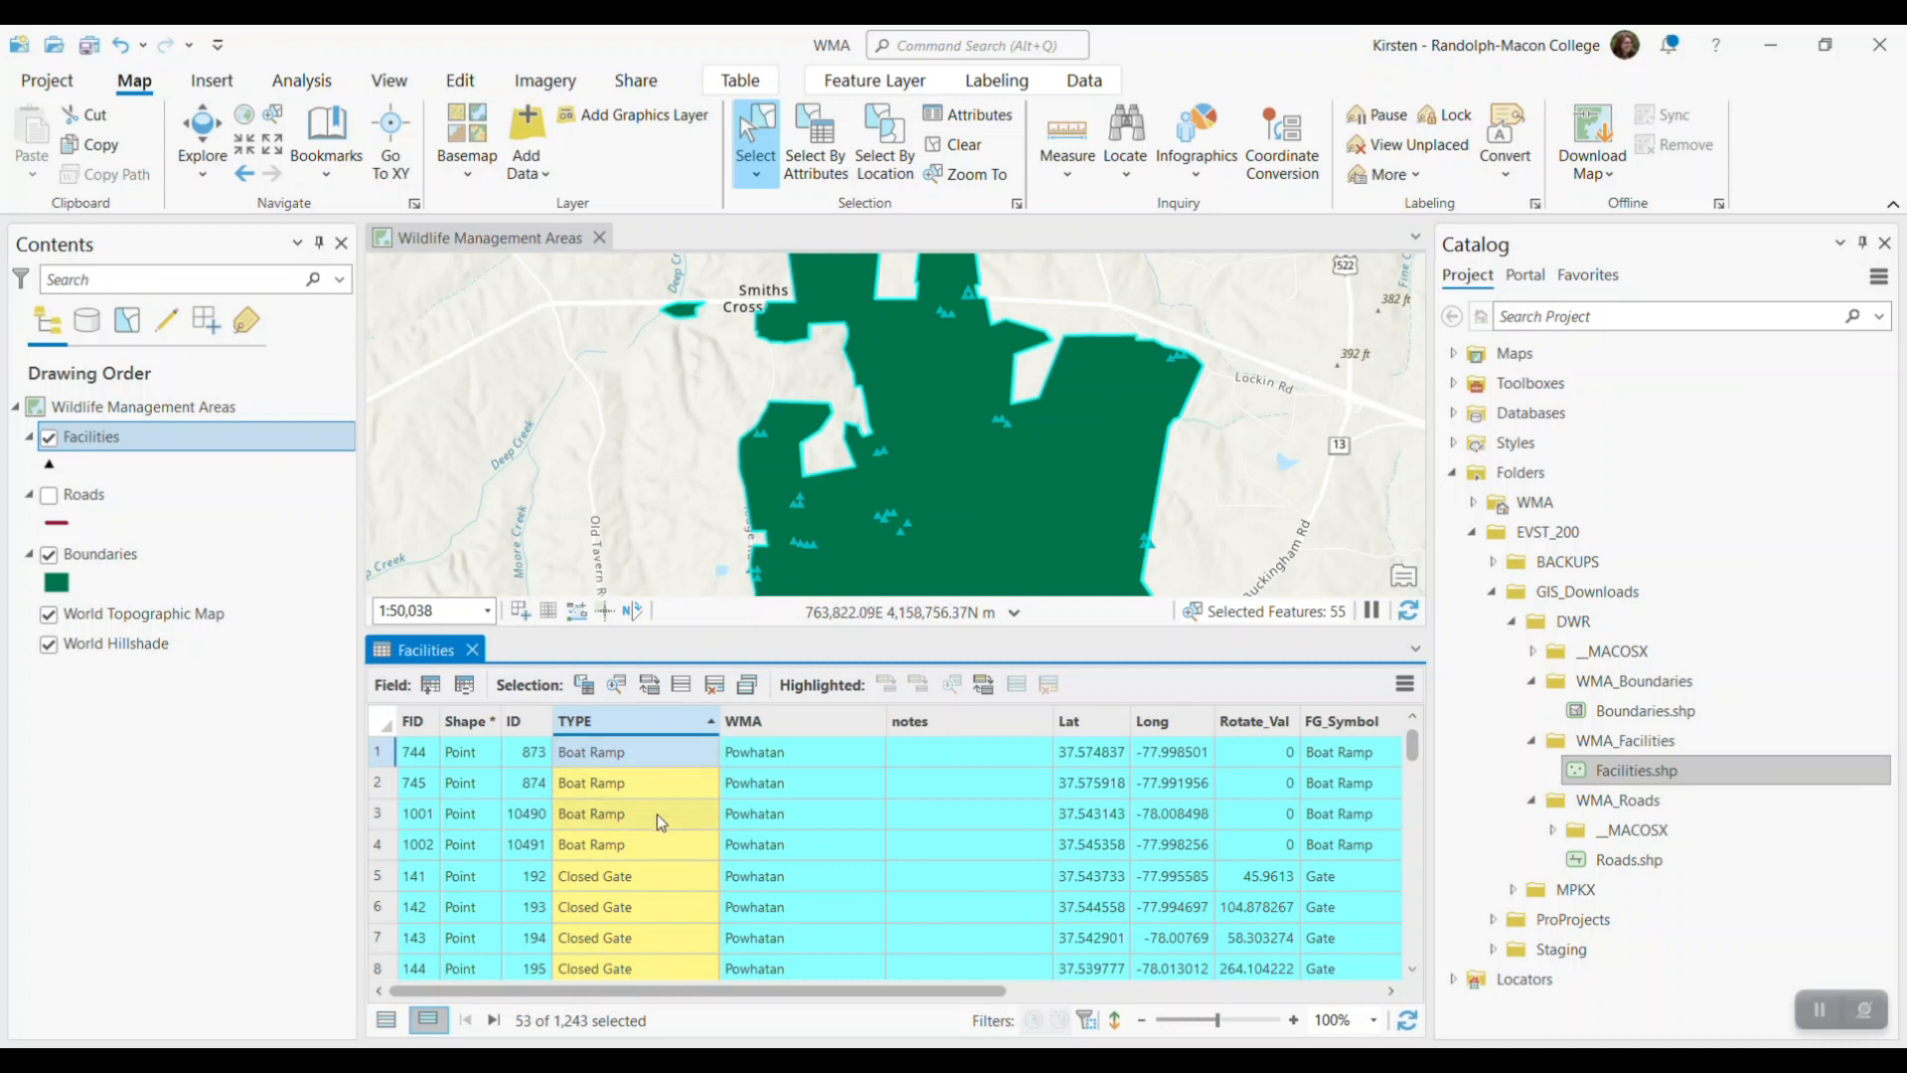
{"action": "scroll", "coordinate": [657, 813], "scroll_direction": "down", "scroll_amount": 2}
{"action": "scroll", "coordinate": [657, 813], "scroll_direction": "down", "scroll_amount": 5}
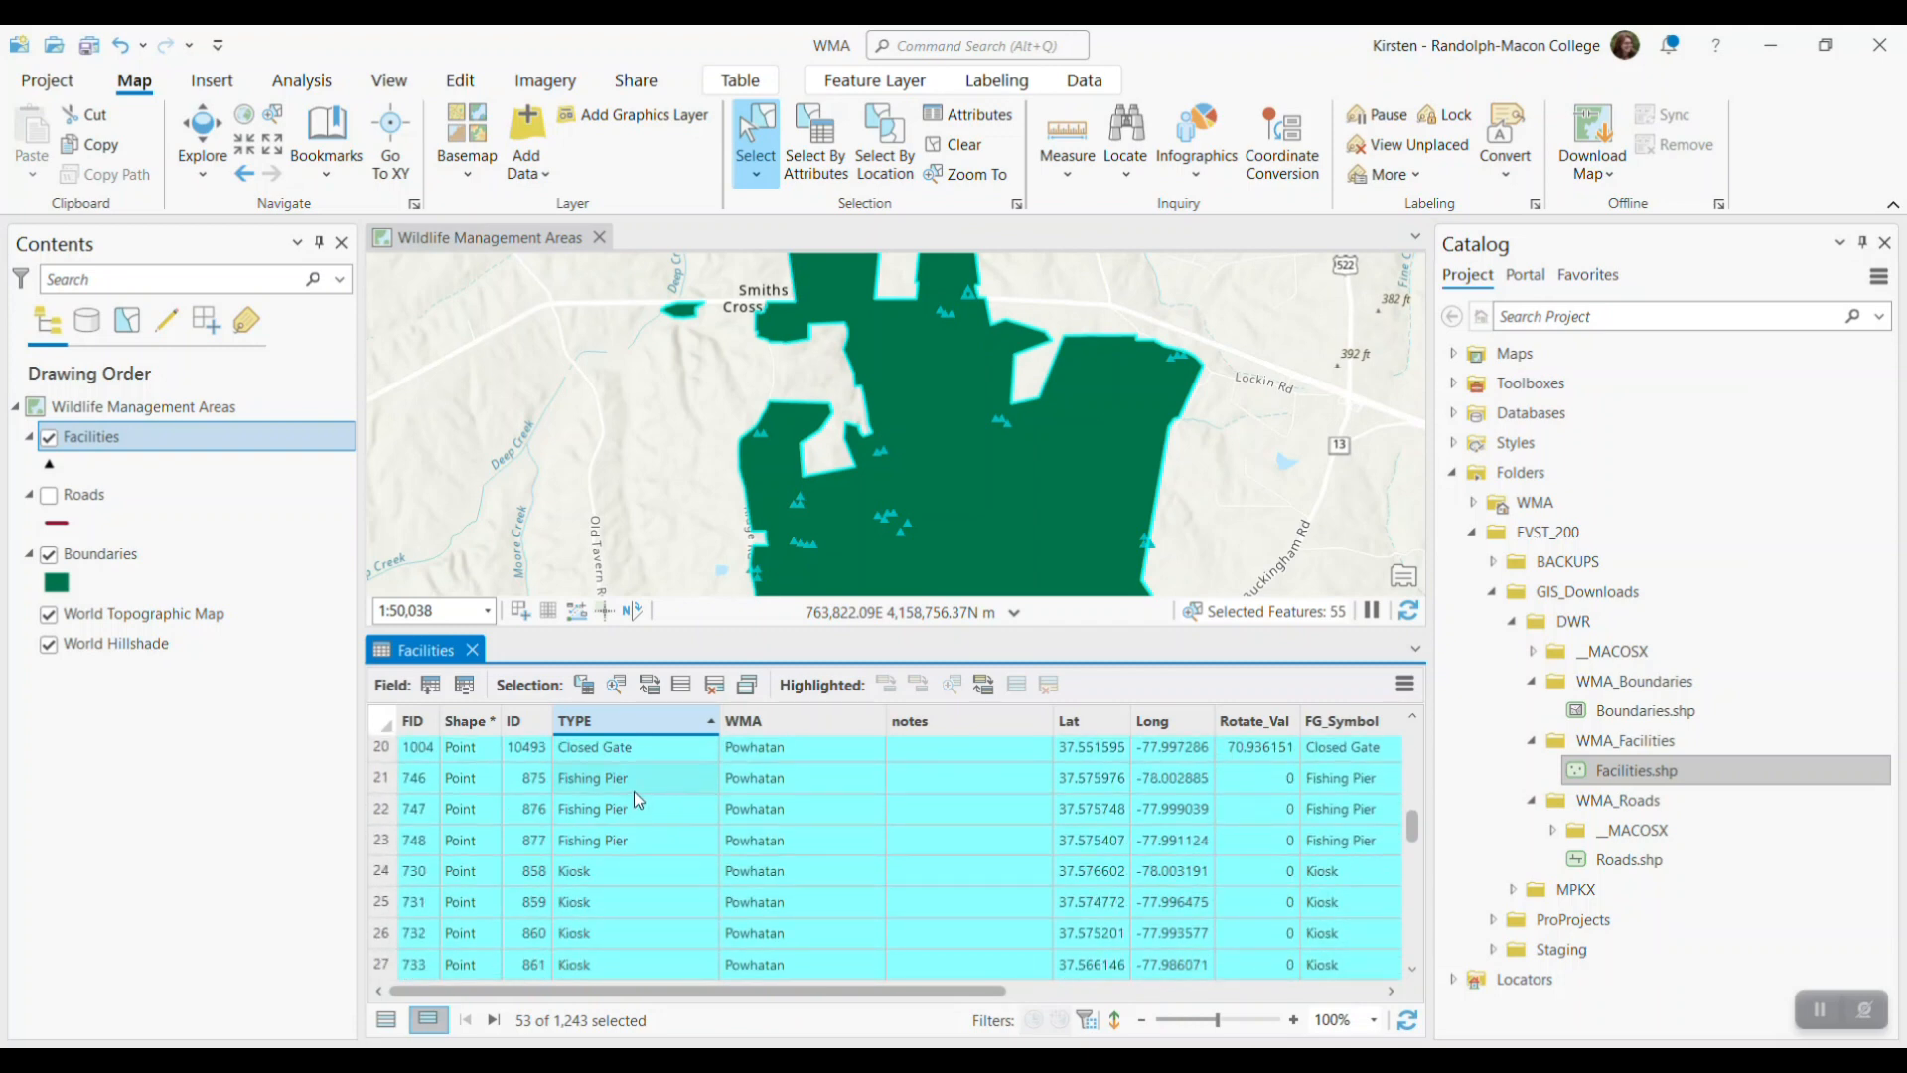
{"action": "scroll", "coordinate": [628, 864], "scroll_direction": "down", "scroll_amount": 6}
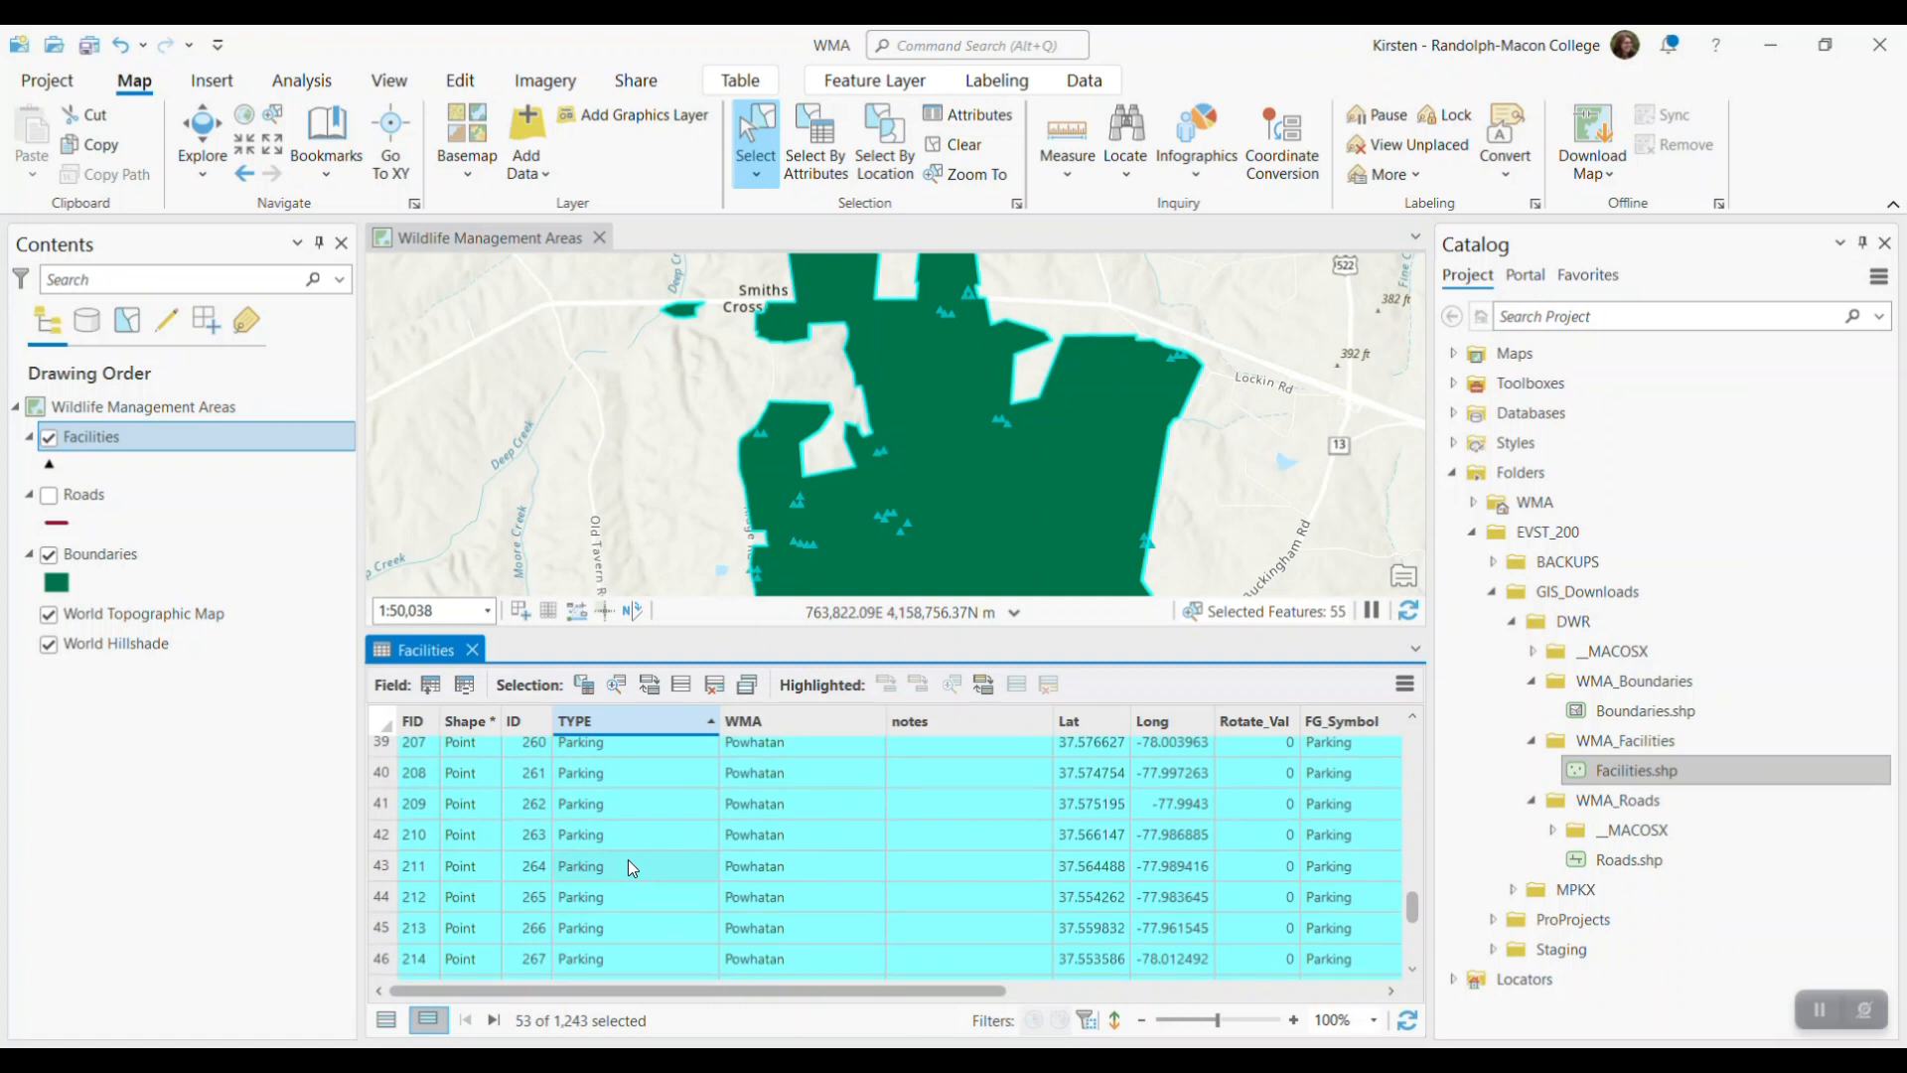
{"action": "scroll", "coordinate": [627, 866], "scroll_direction": "down", "scroll_amount": 3}
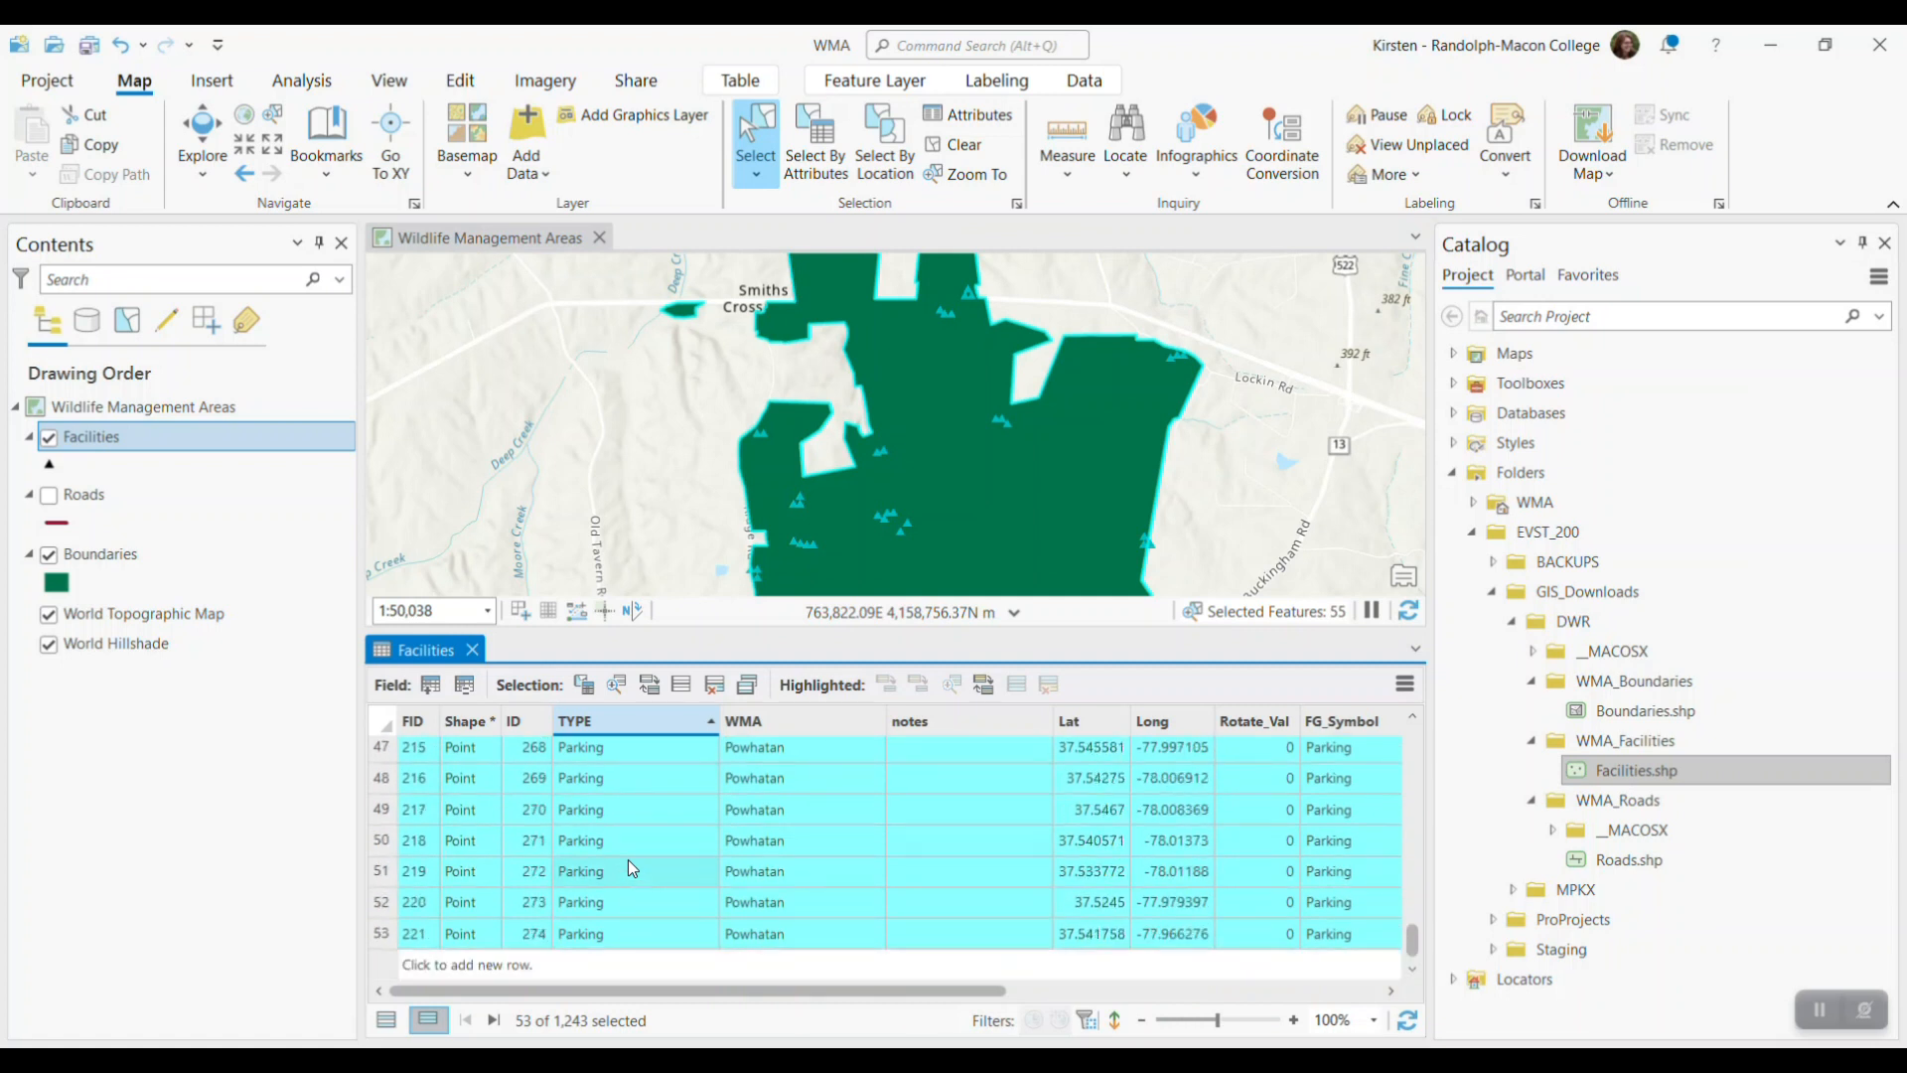
{"action": "left_click", "coordinate": [472, 650]}
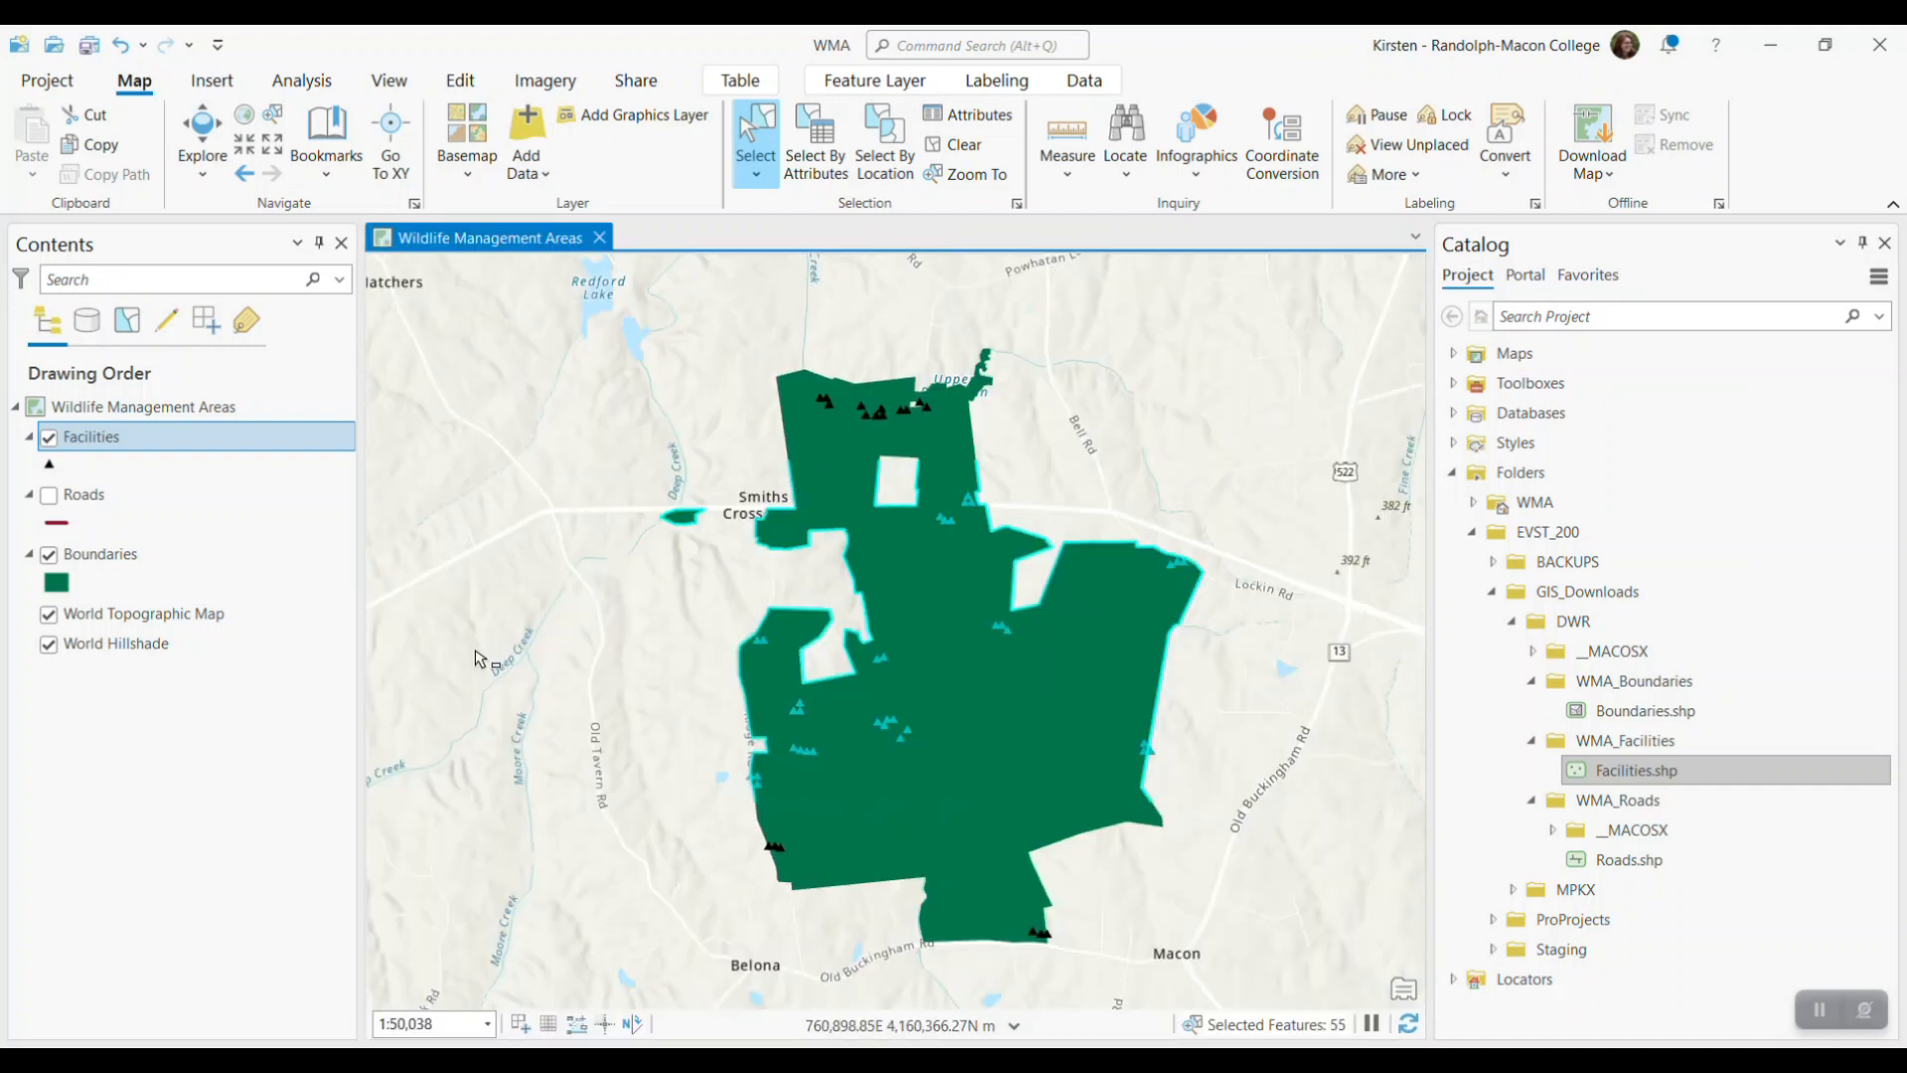
Clear the current selection and select by attributes the Facilities records where TYPE is equal to Boat Ramp
{"action": "left_click", "coordinate": [976, 154]}
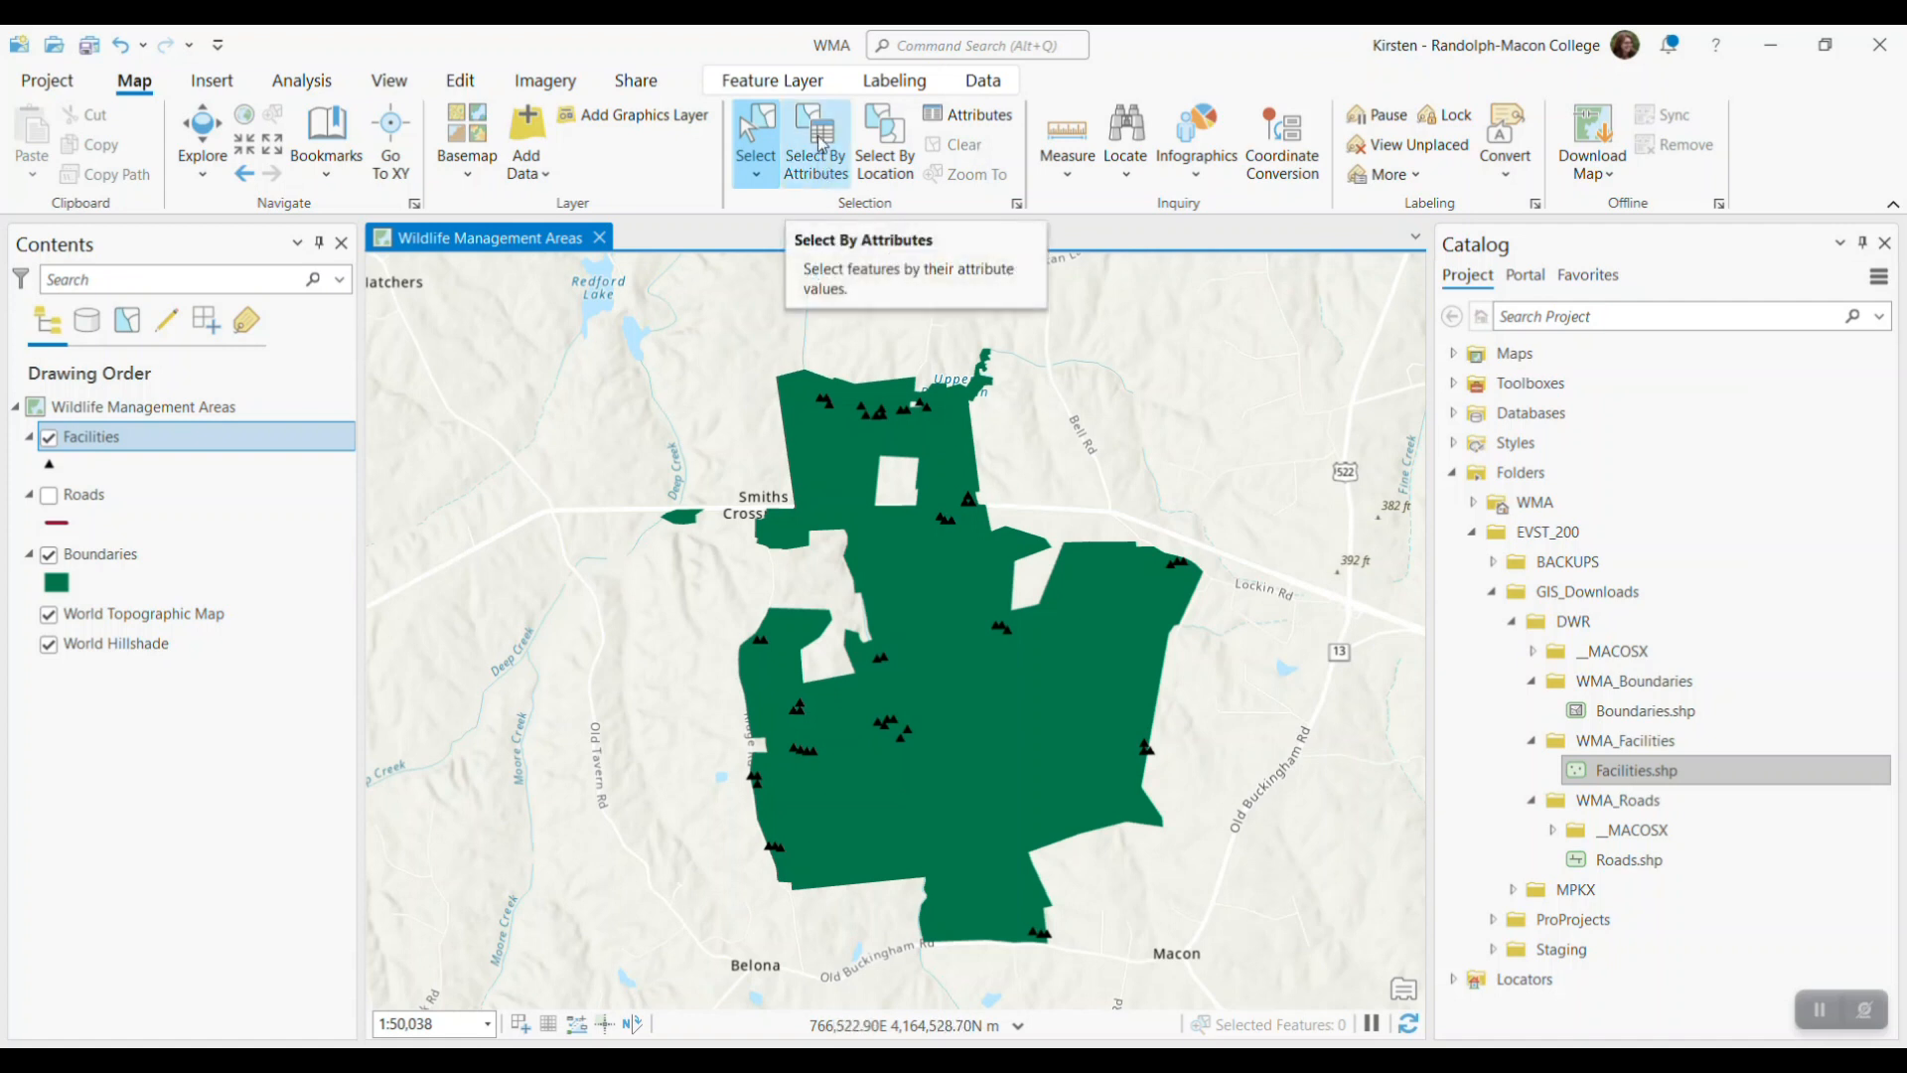
{"action": "left_click", "coordinate": [821, 142]}
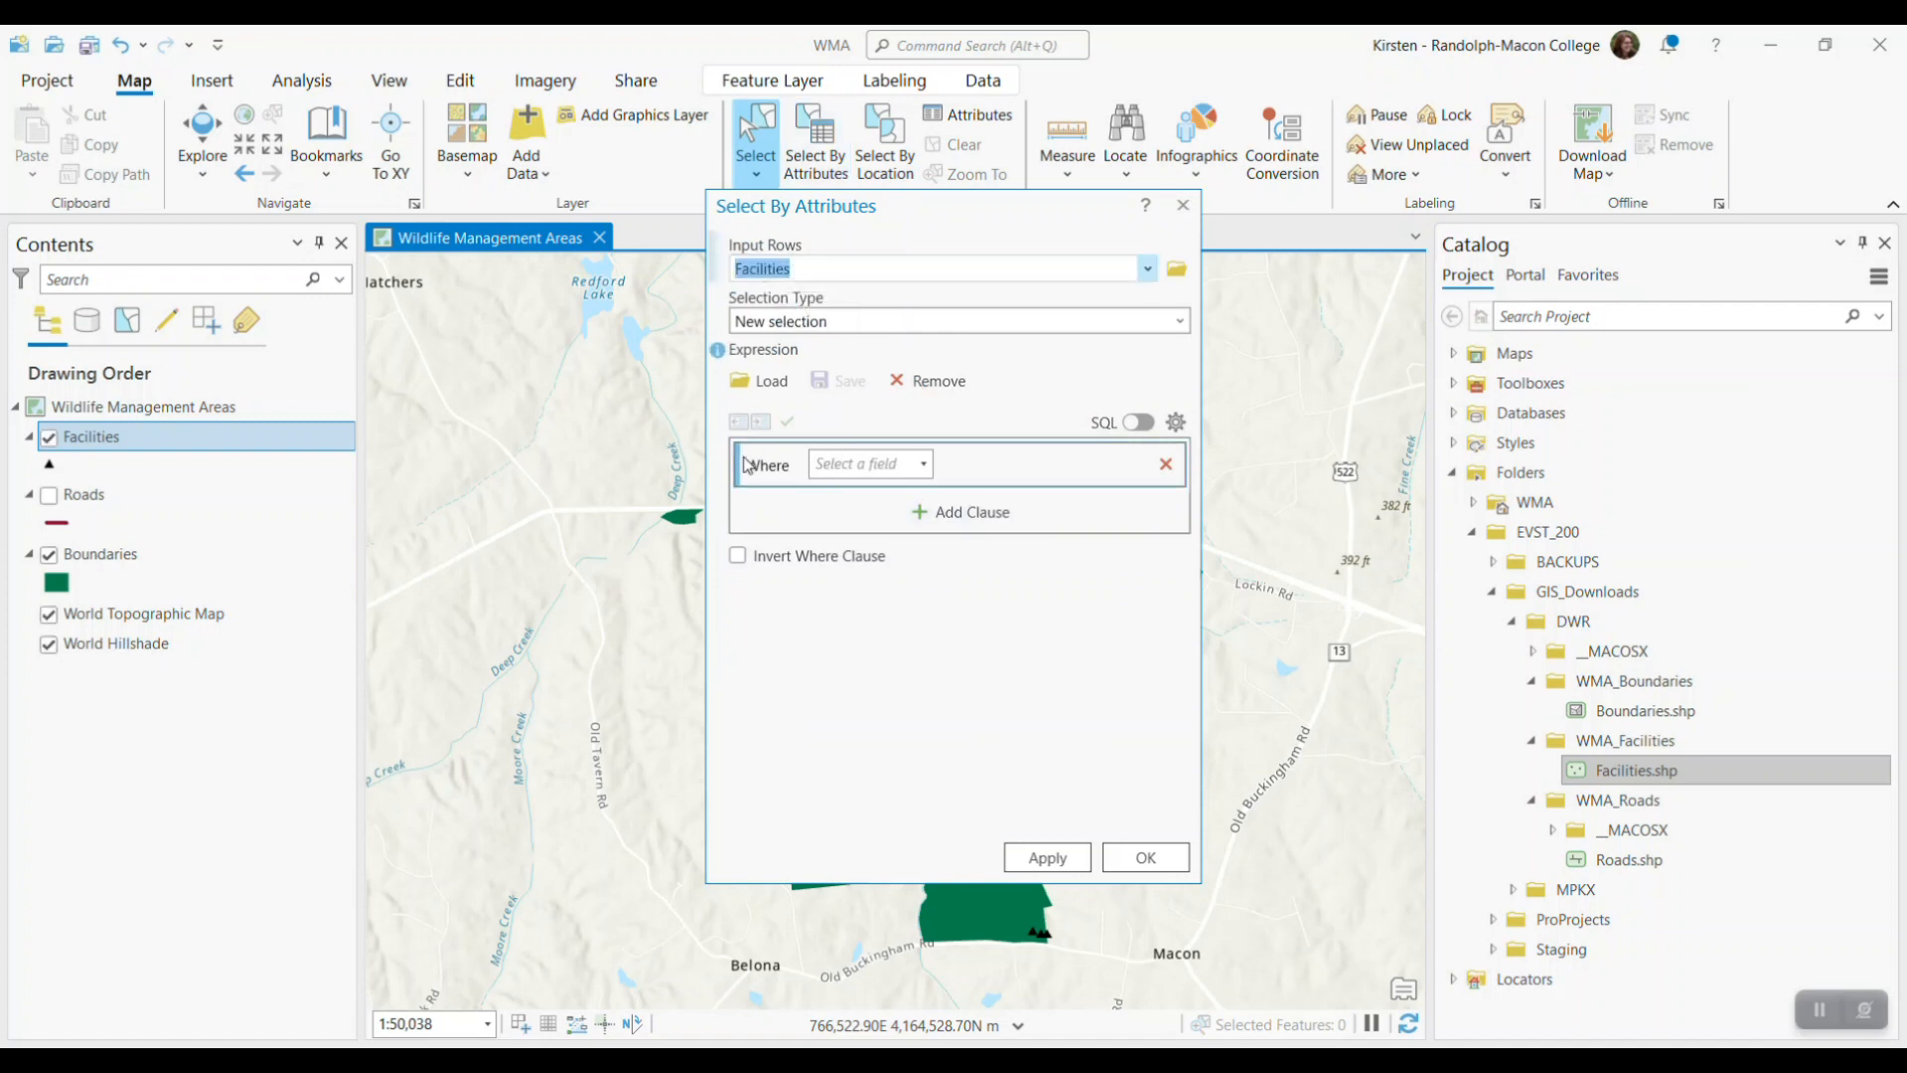
{"action": "left_click", "coordinate": [909, 467]}
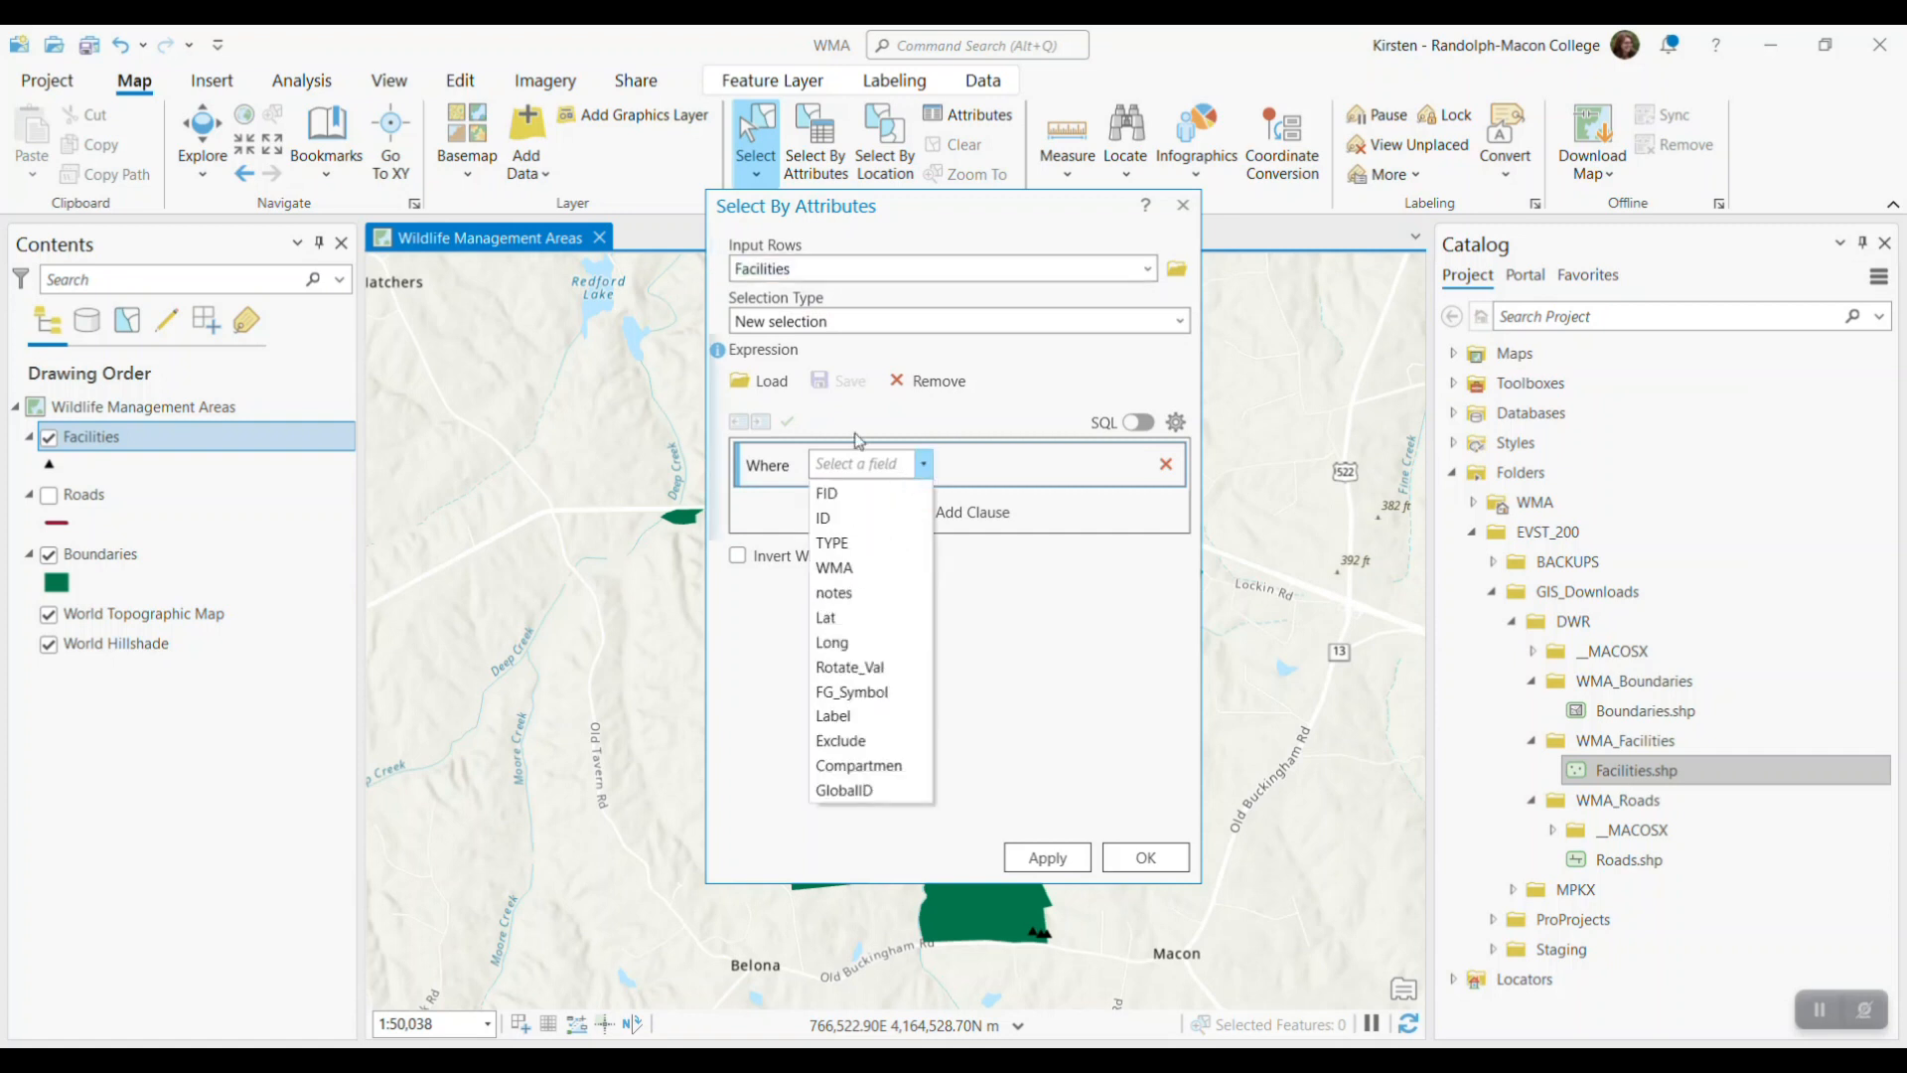
{"action": "left_click", "coordinate": [832, 542]}
{"action": "left_click", "coordinate": [1140, 467]}
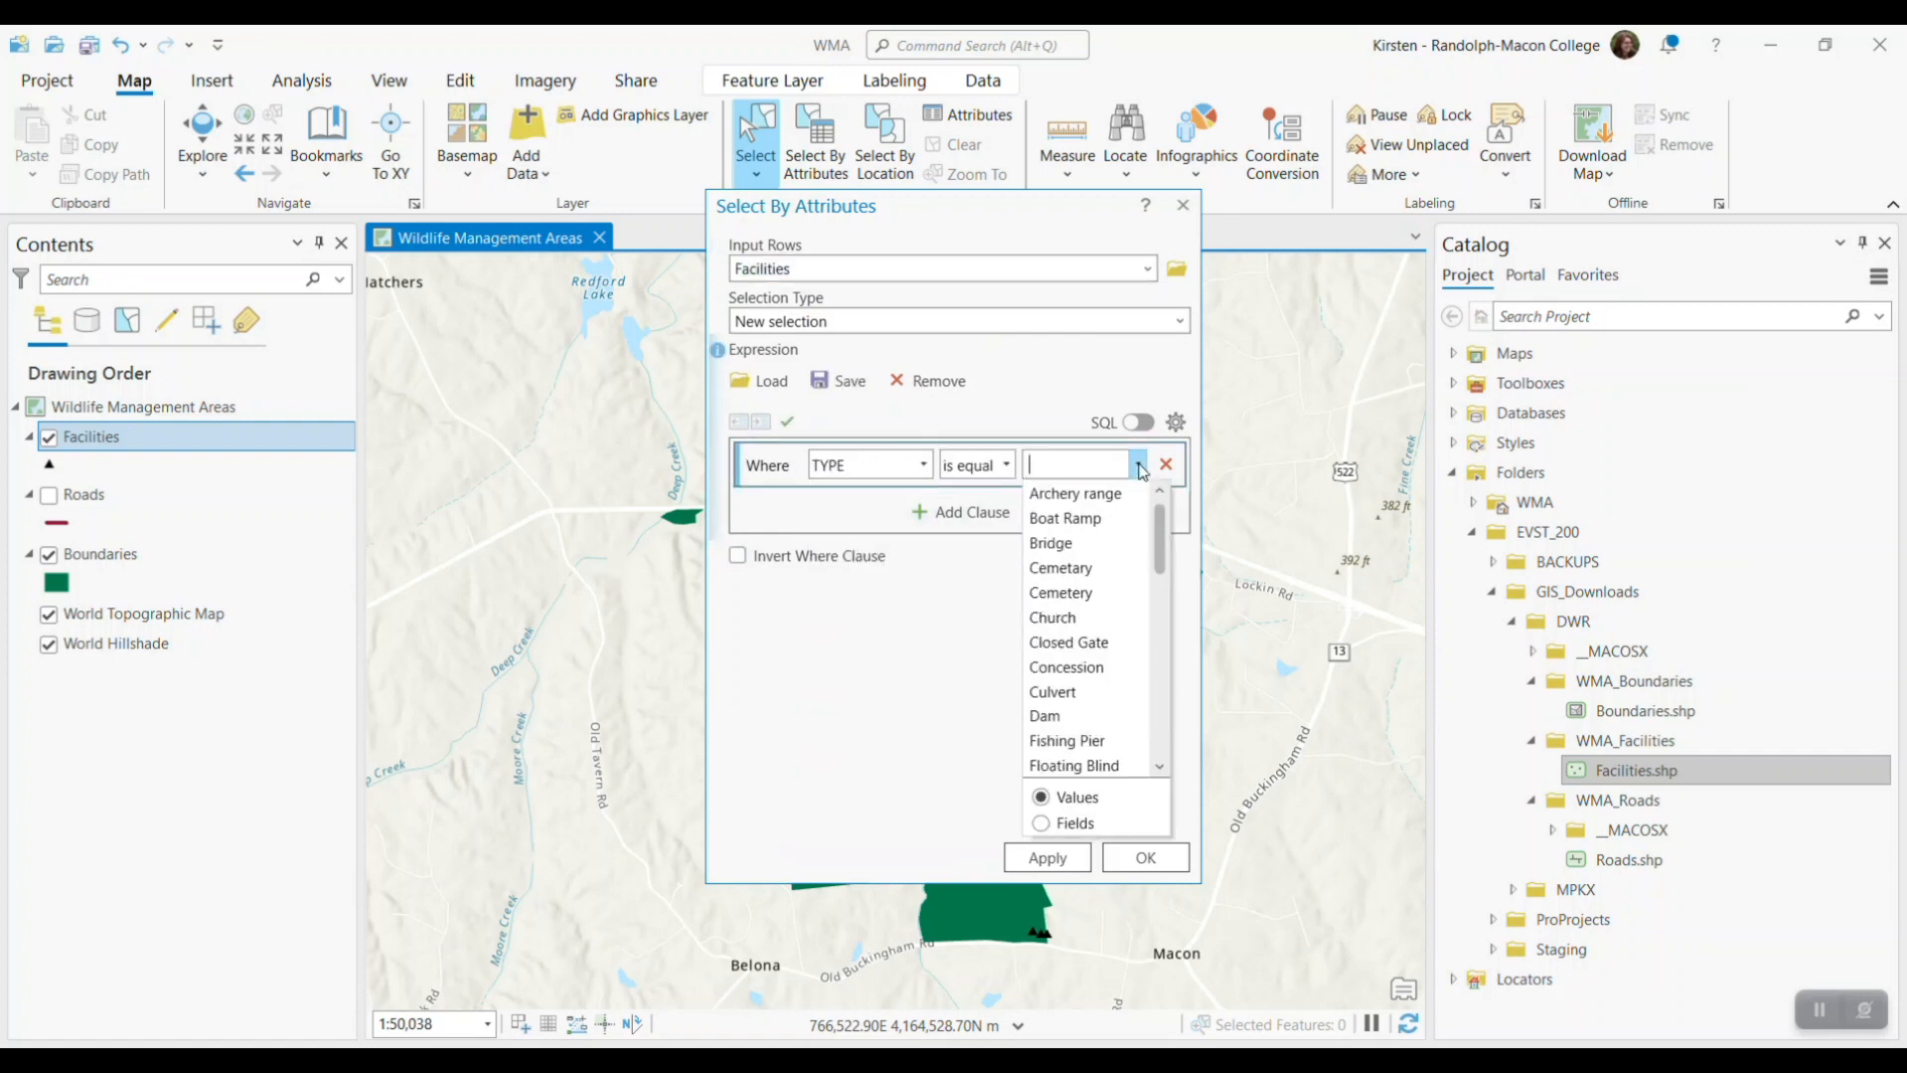
{"action": "left_click", "coordinate": [1090, 517]}
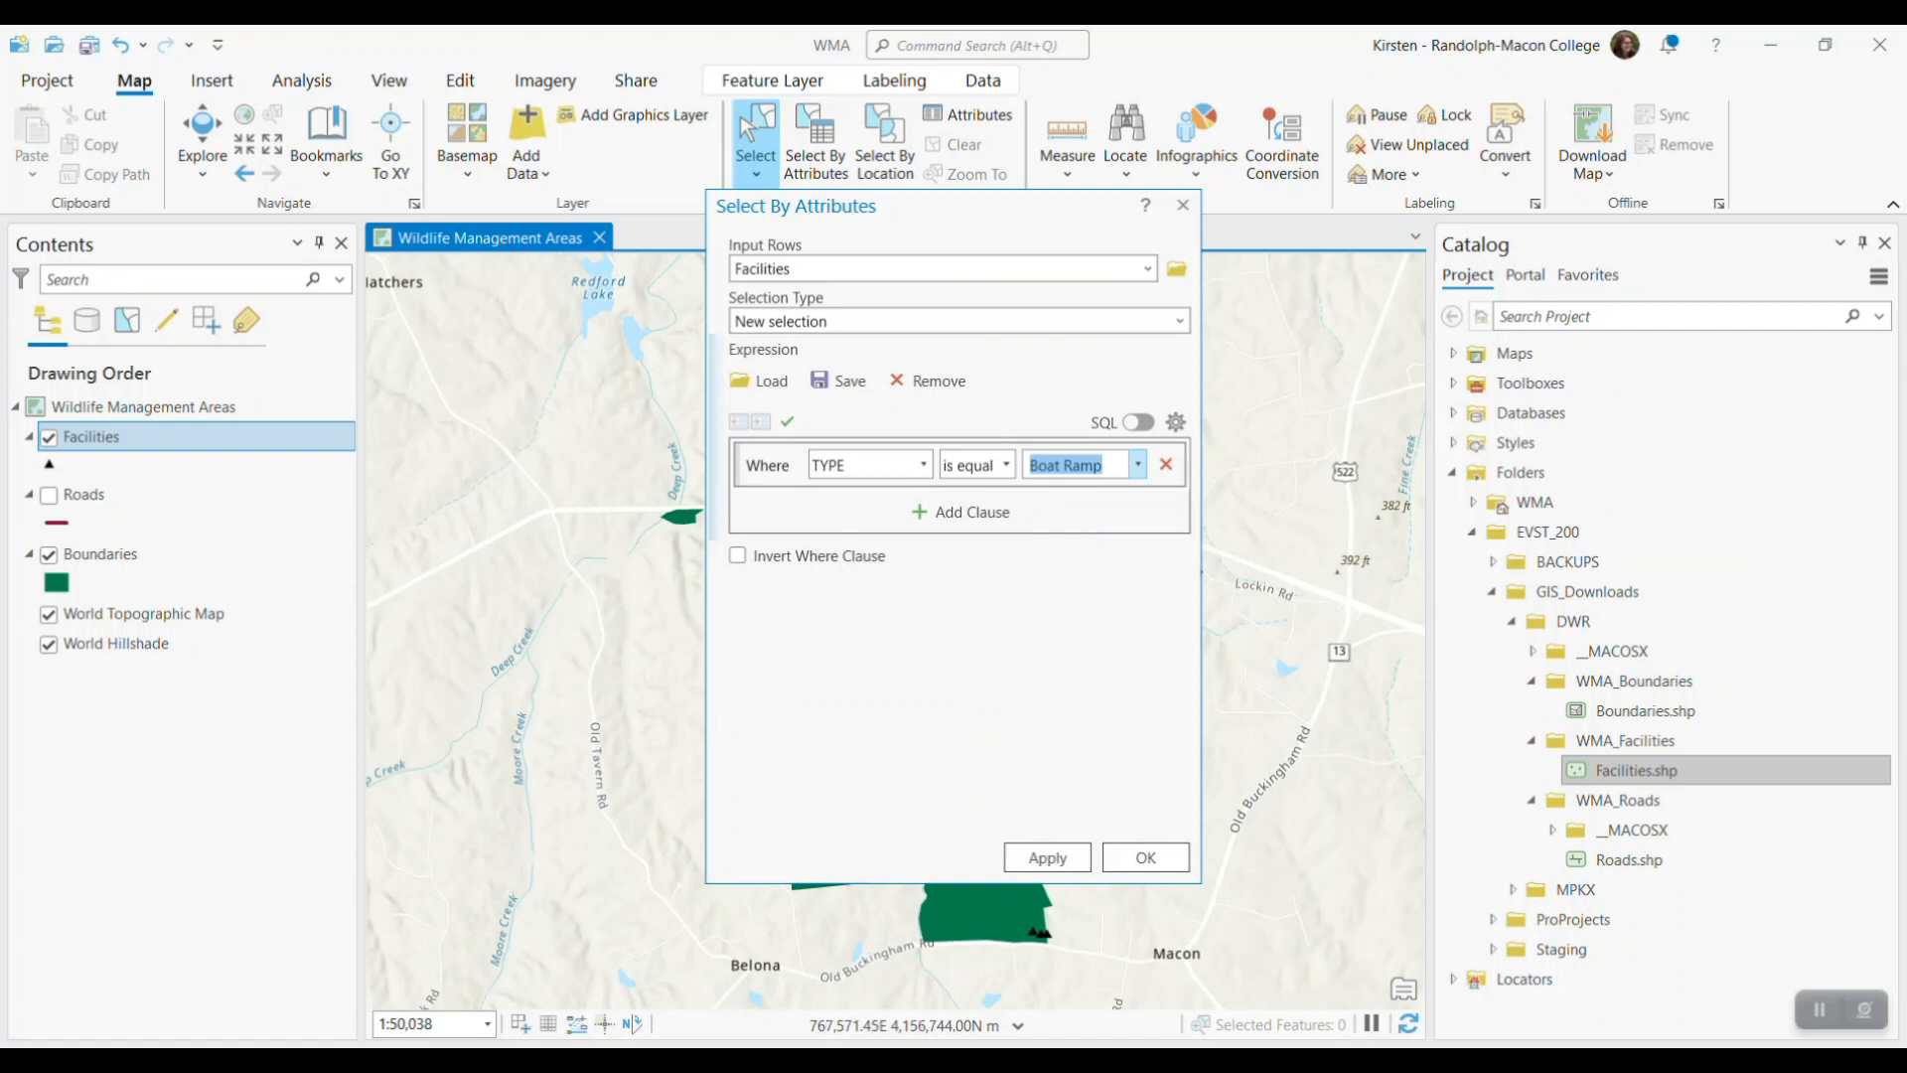
{"action": "left_click", "coordinate": [1141, 860]}
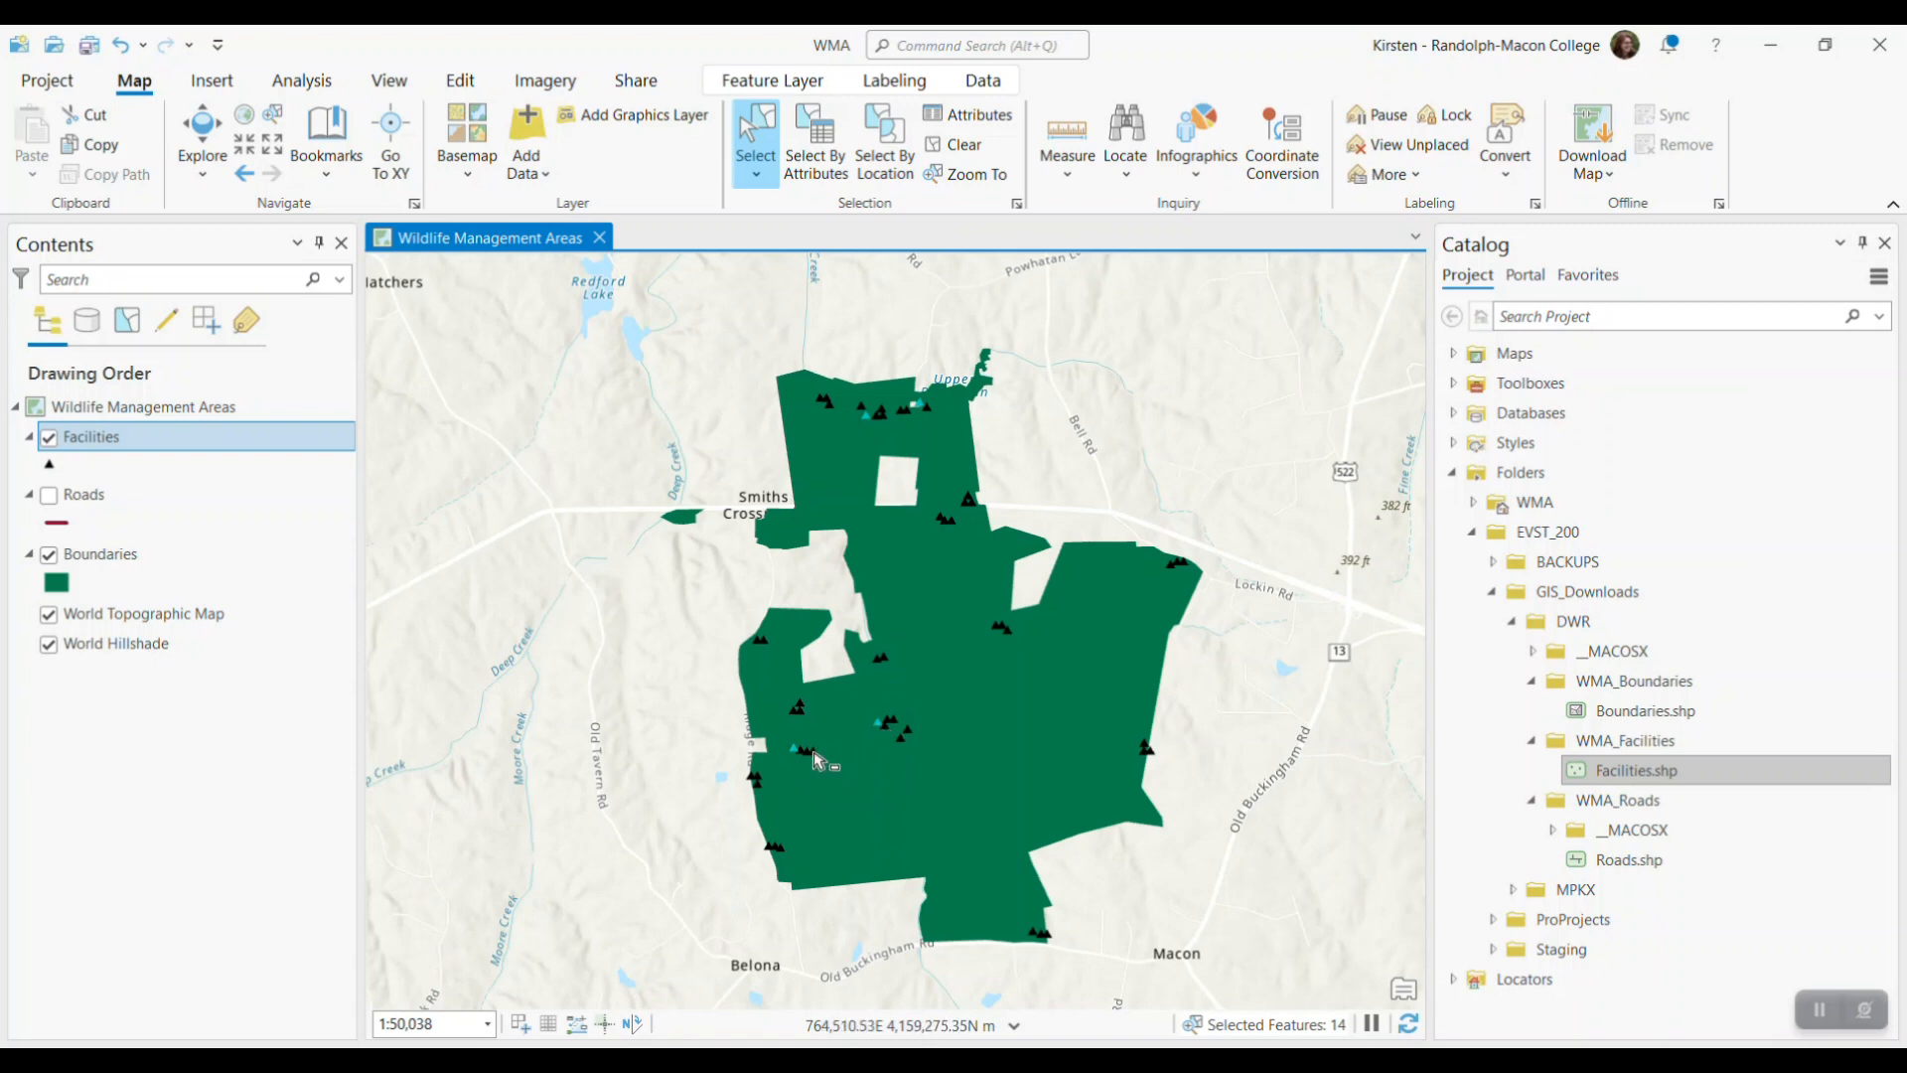
Open the Facilities attribute table to examine the selected boat ramp records
{"action": "right_click", "coordinate": [129, 439]}
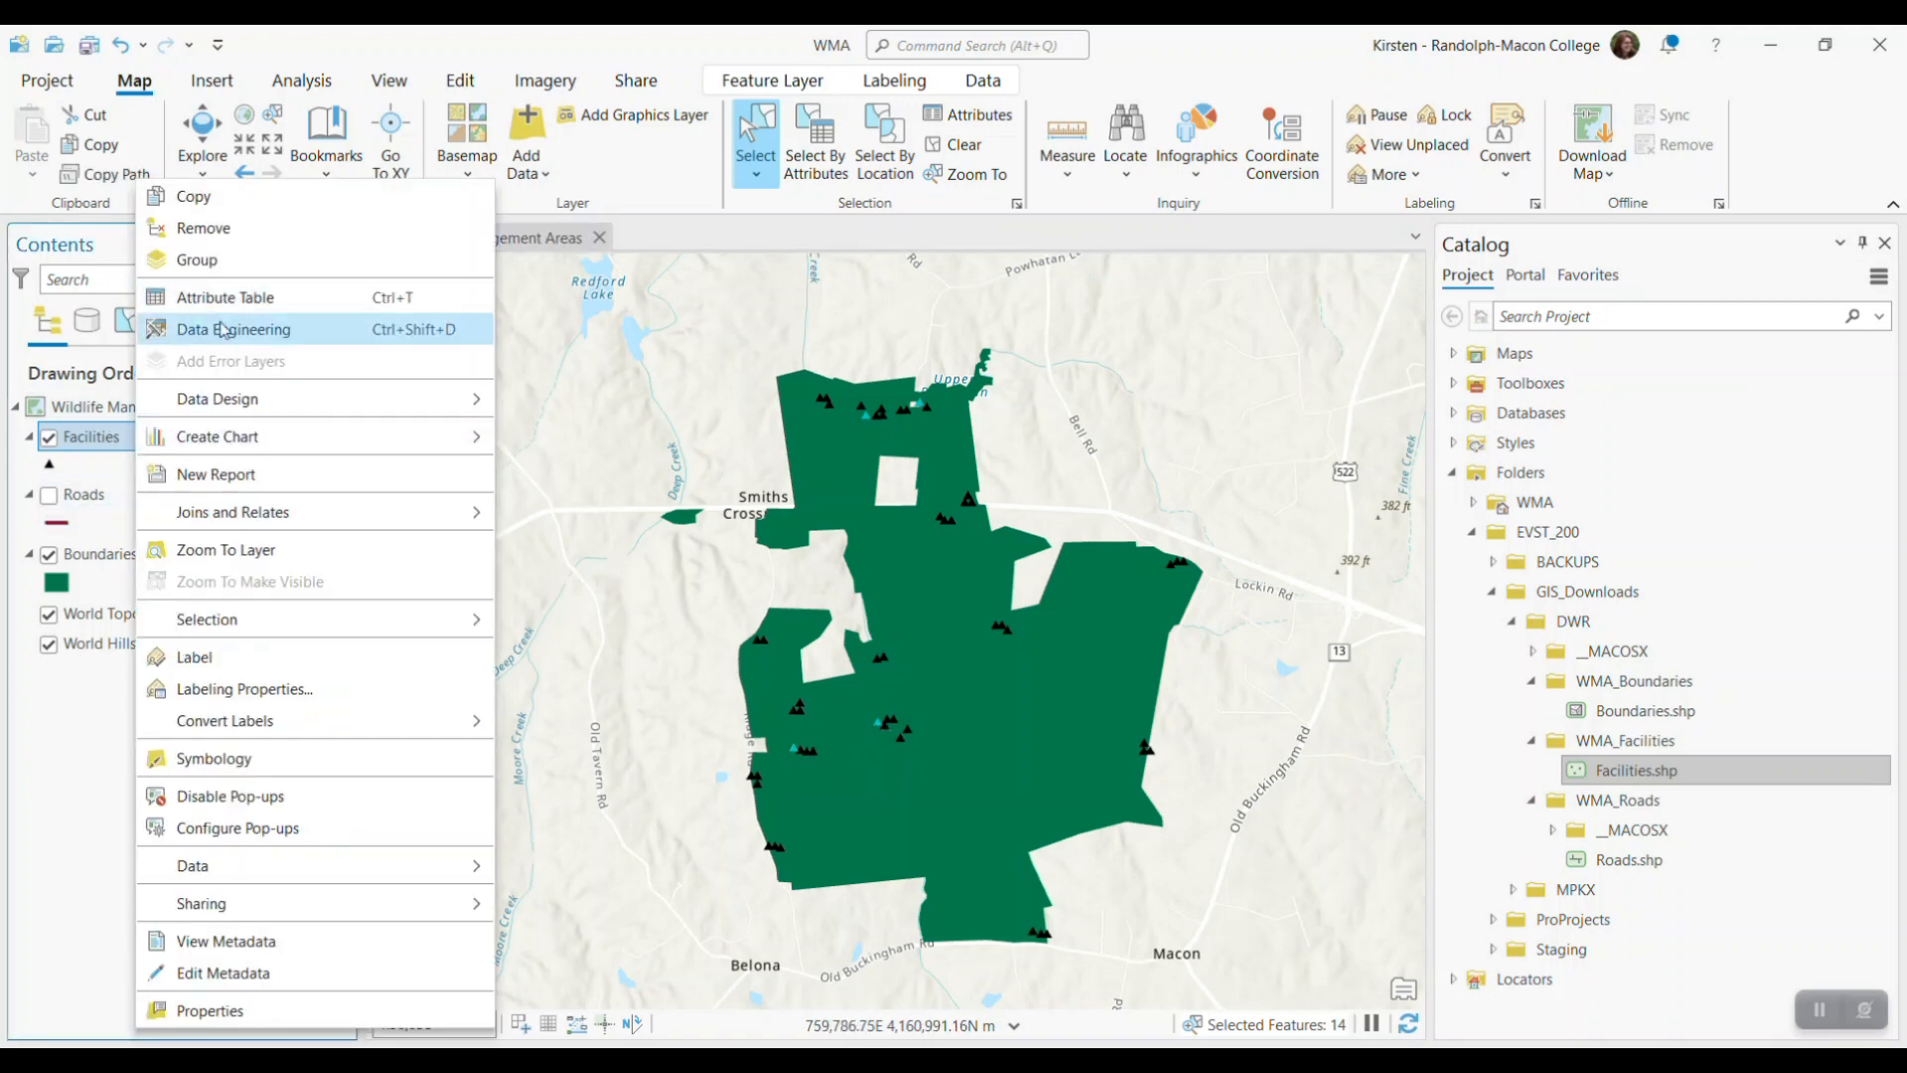
{"action": "left_click", "coordinate": [231, 304]}
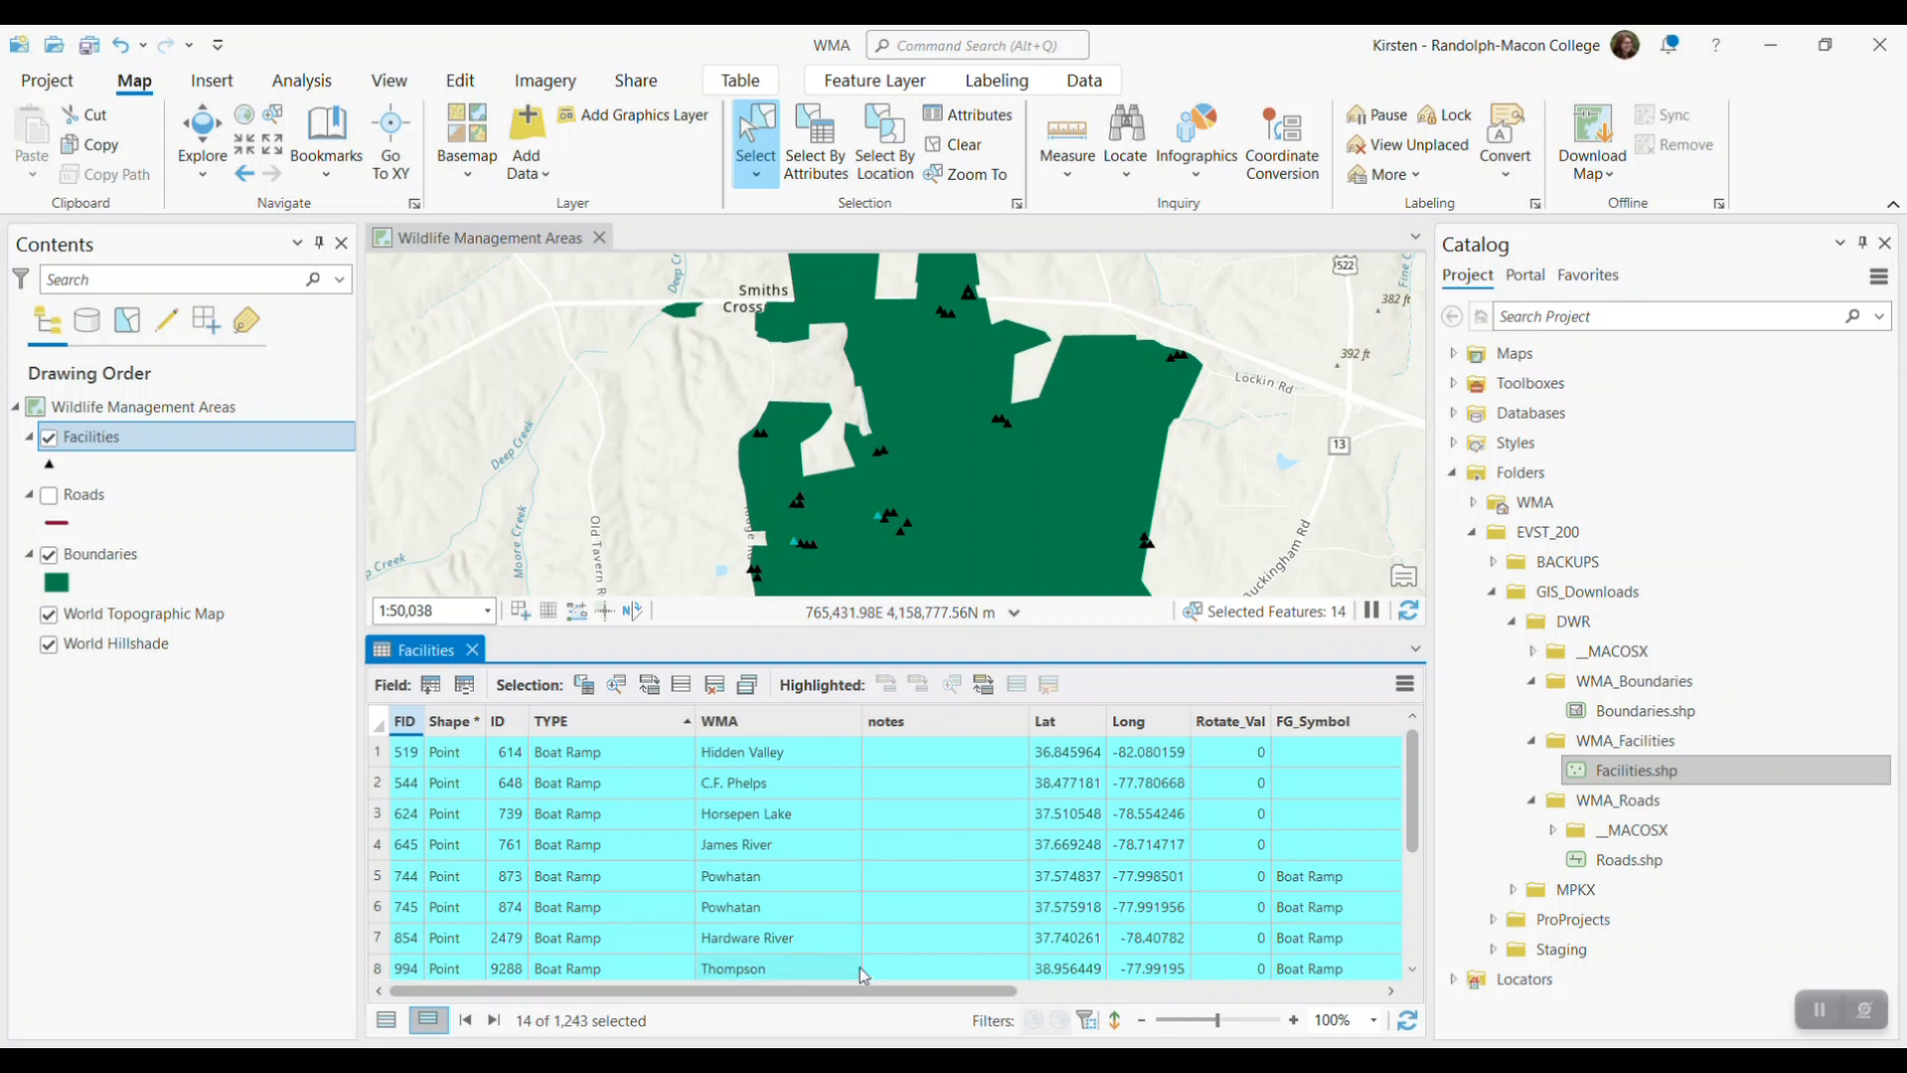
Select by attributes the Facilities records where TYPE is equal to Boat Ramp and WMA is equal to Powhatan
{"action": "left_click", "coordinate": [805, 165]}
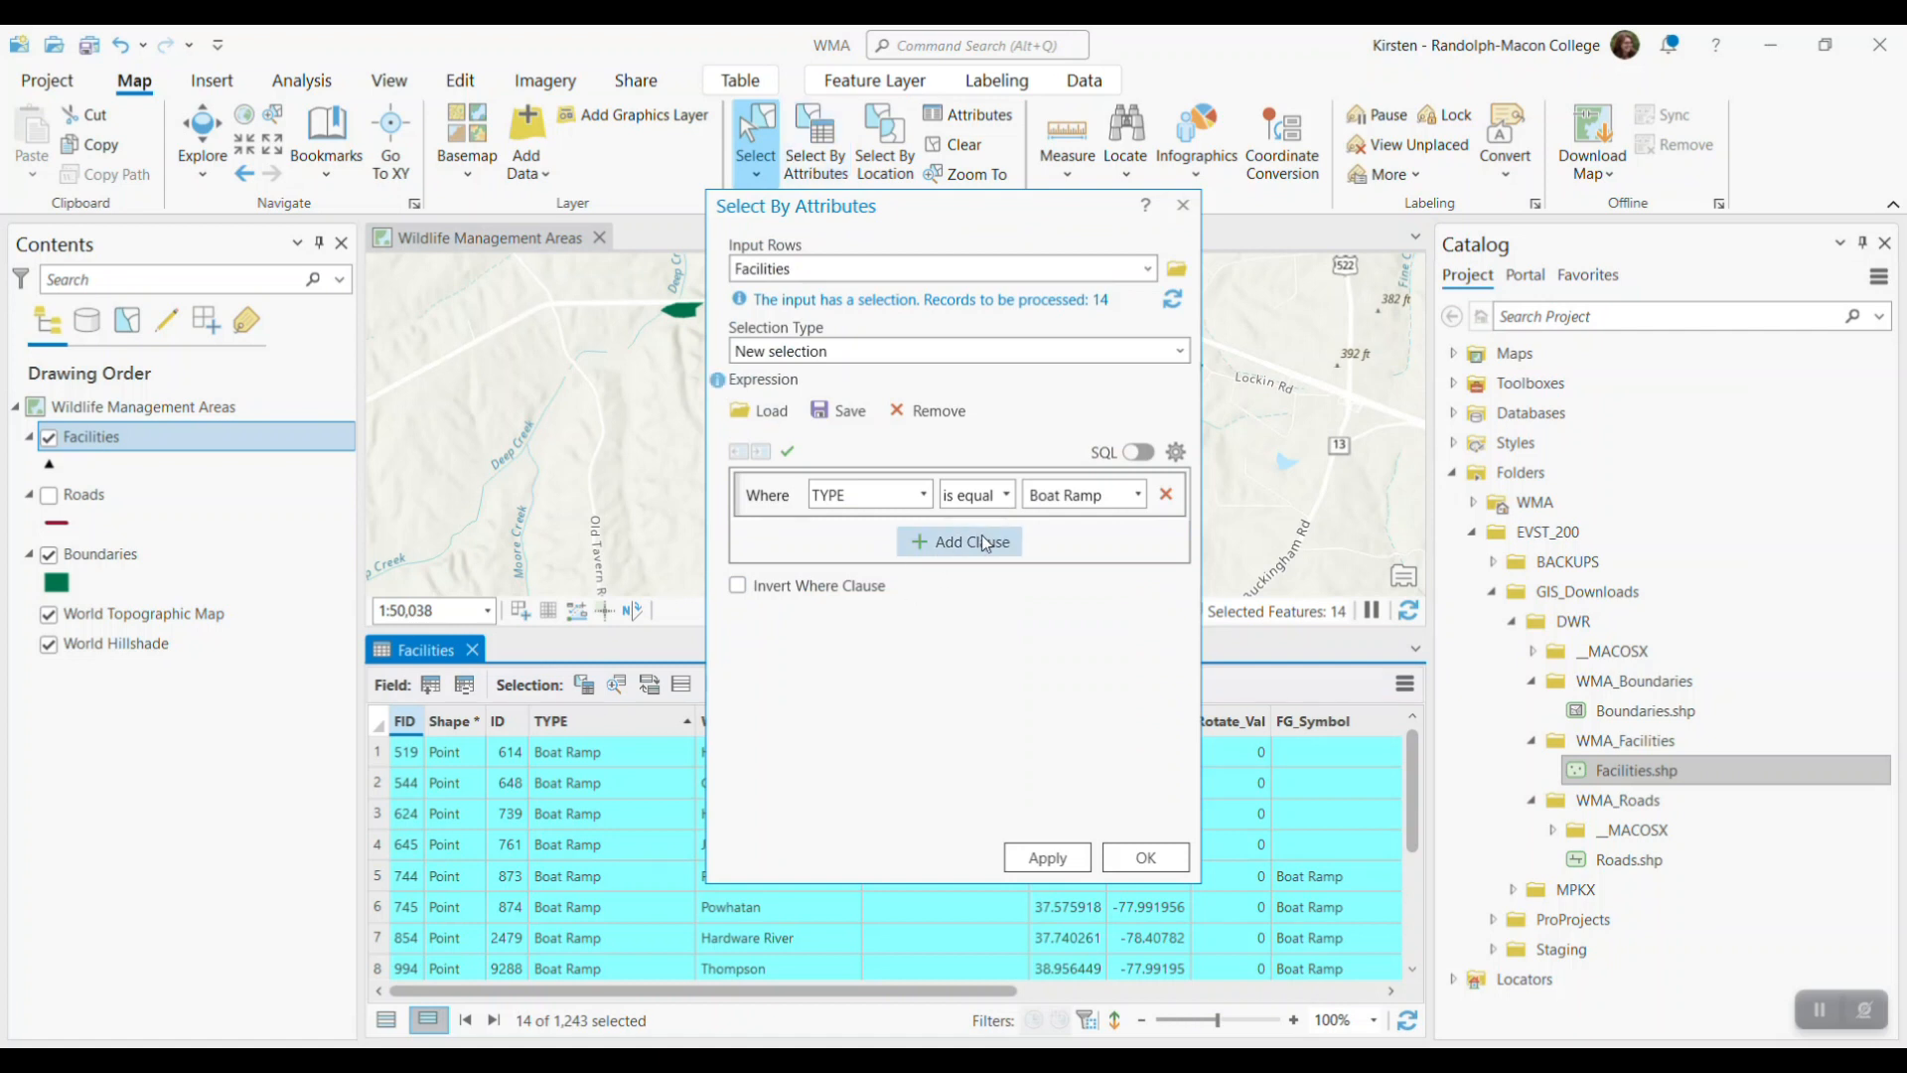
{"action": "left_click", "coordinate": [988, 546]}
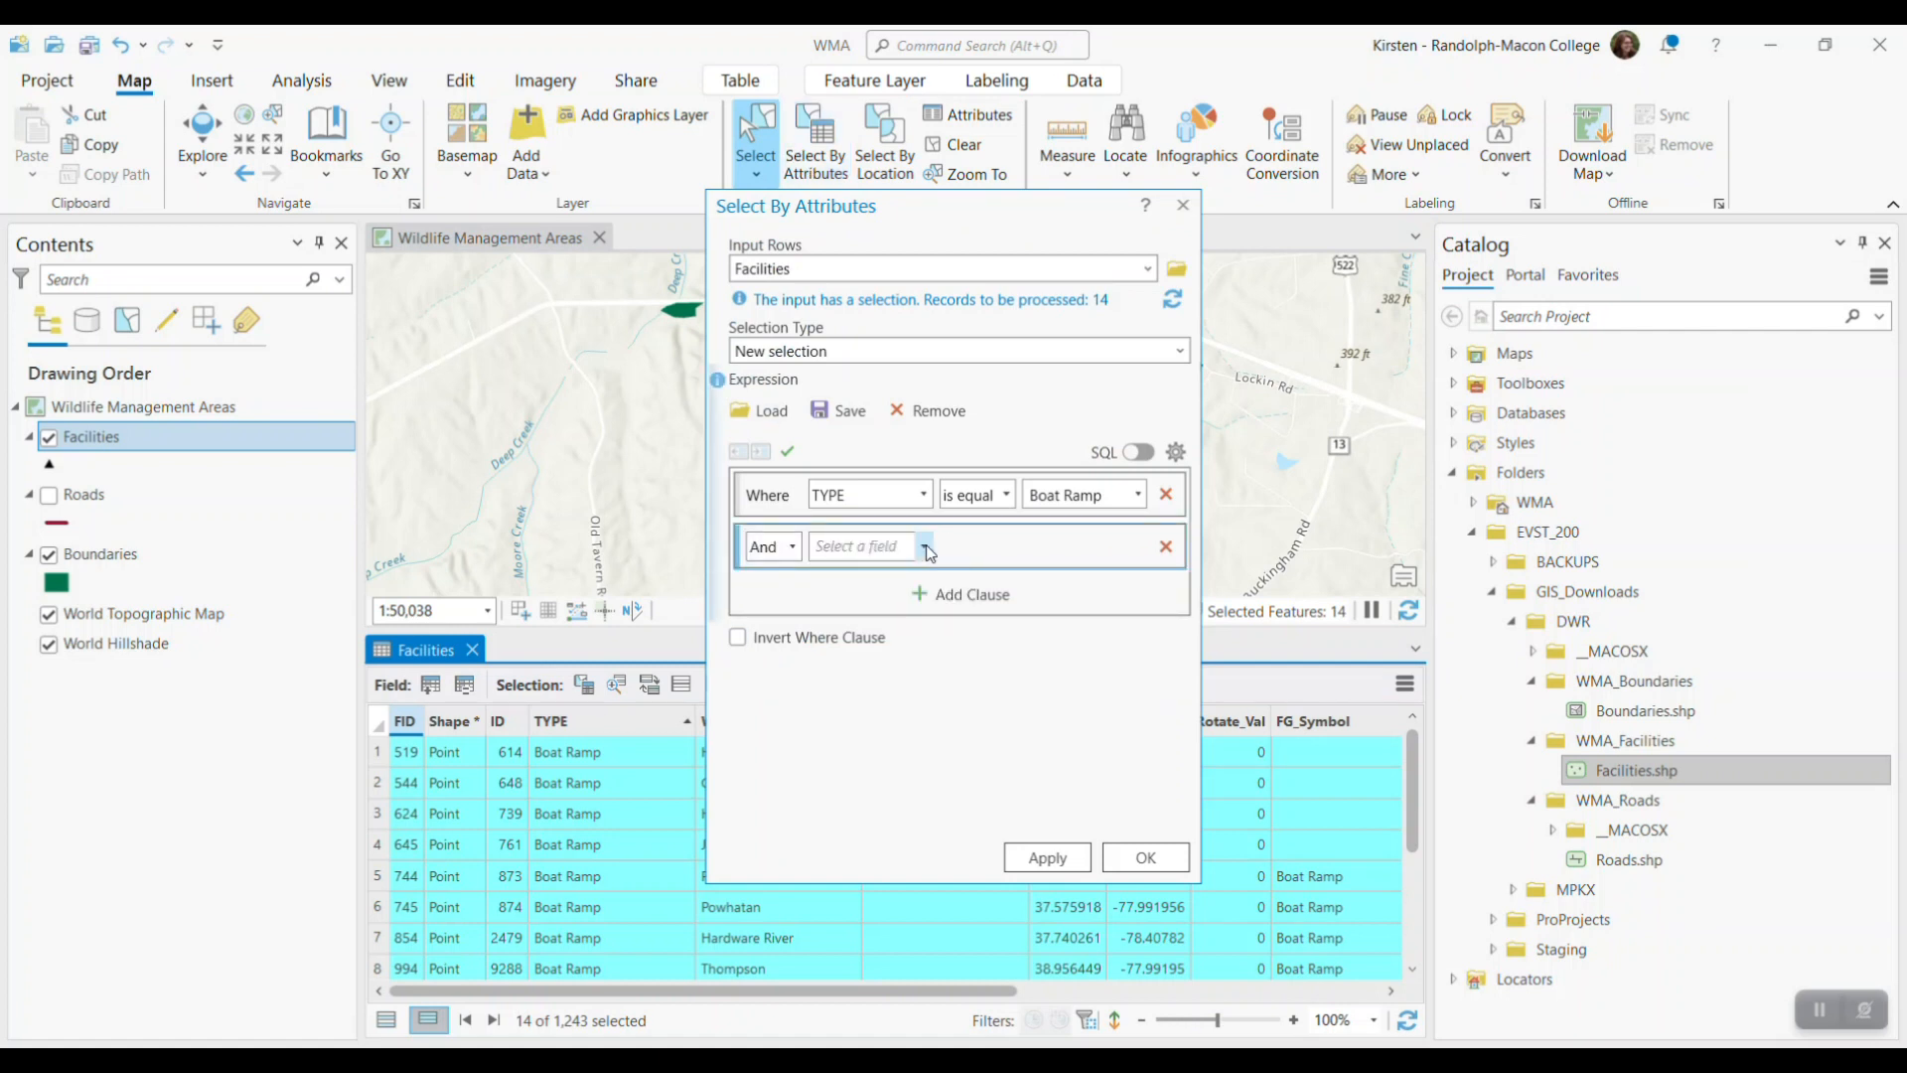
{"action": "left_click", "coordinate": [926, 546]}
{"action": "left_click", "coordinate": [835, 649]}
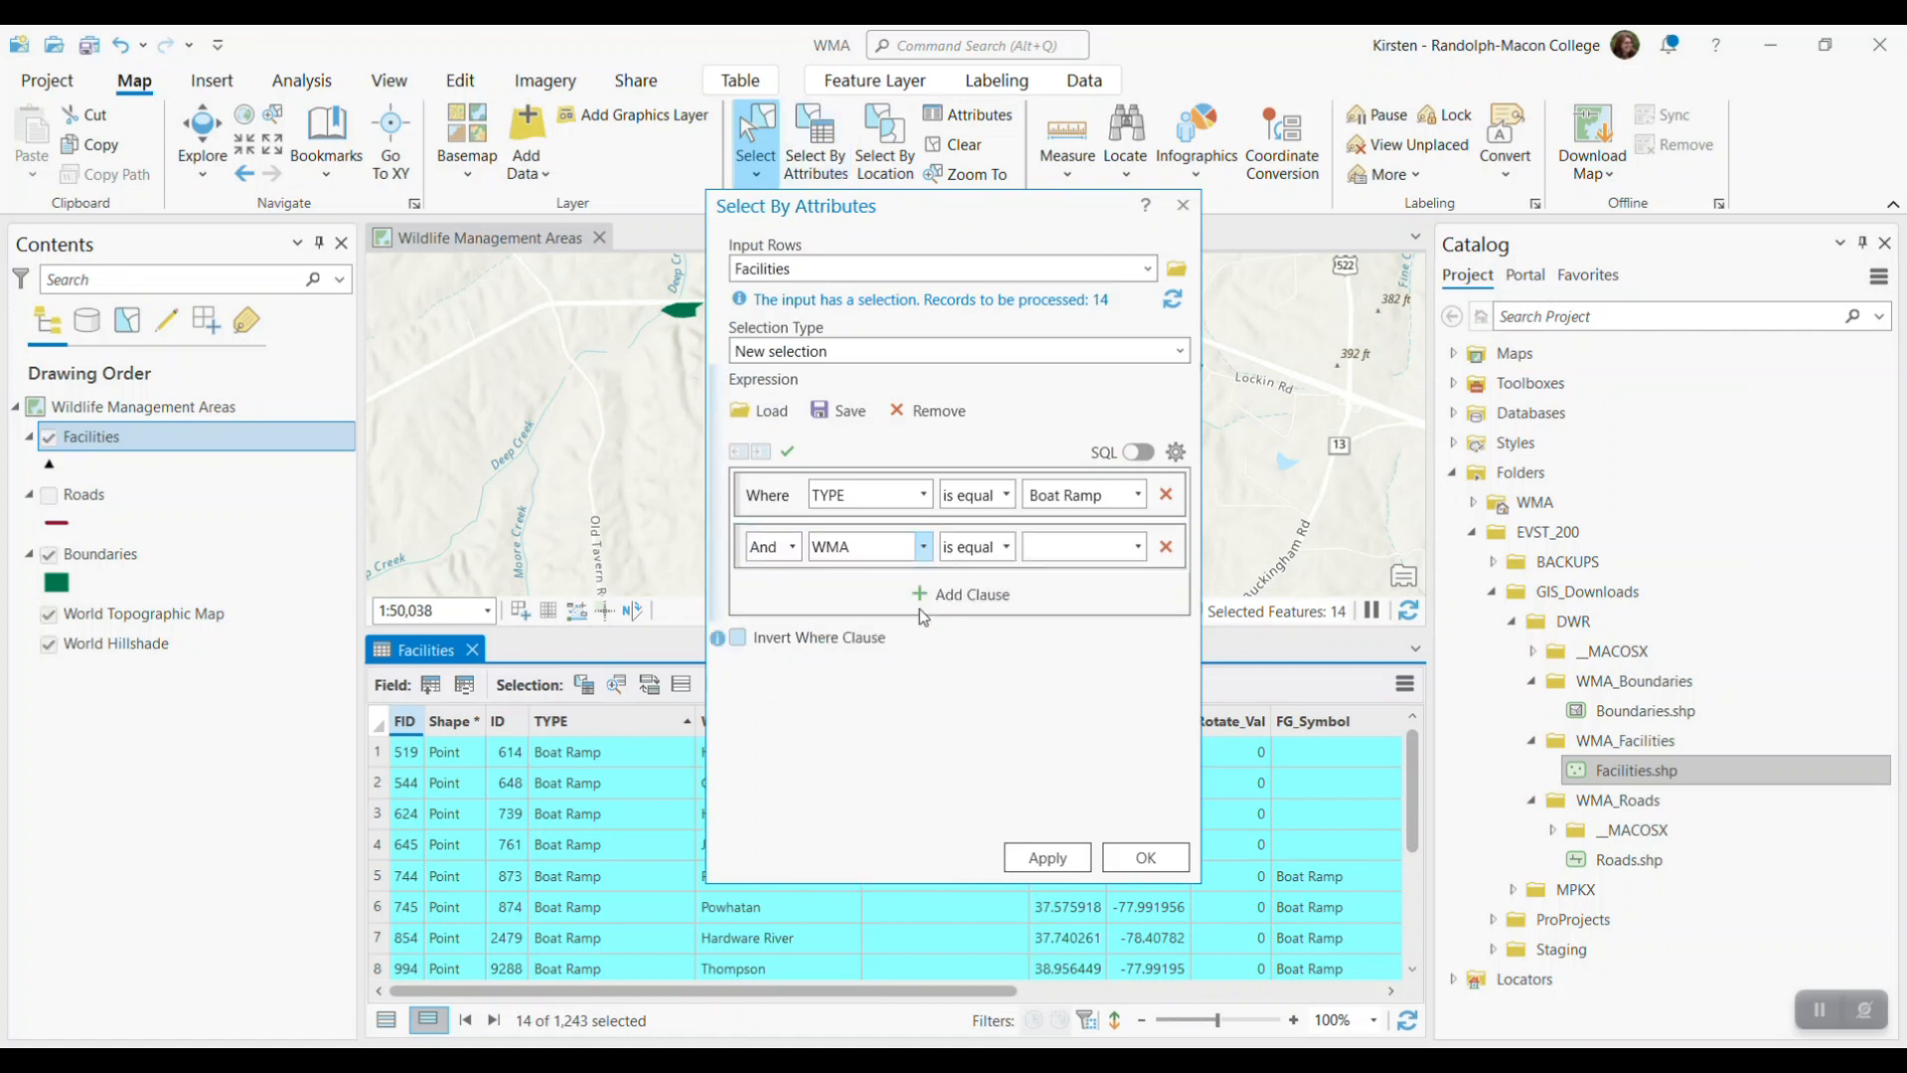
{"action": "left_click", "coordinate": [1138, 547]}
{"action": "scroll", "coordinate": [1117, 728], "scroll_direction": "down", "scroll_amount": 10}
{"action": "scroll", "coordinate": [1122, 730], "scroll_direction": "down", "scroll_amount": 1}
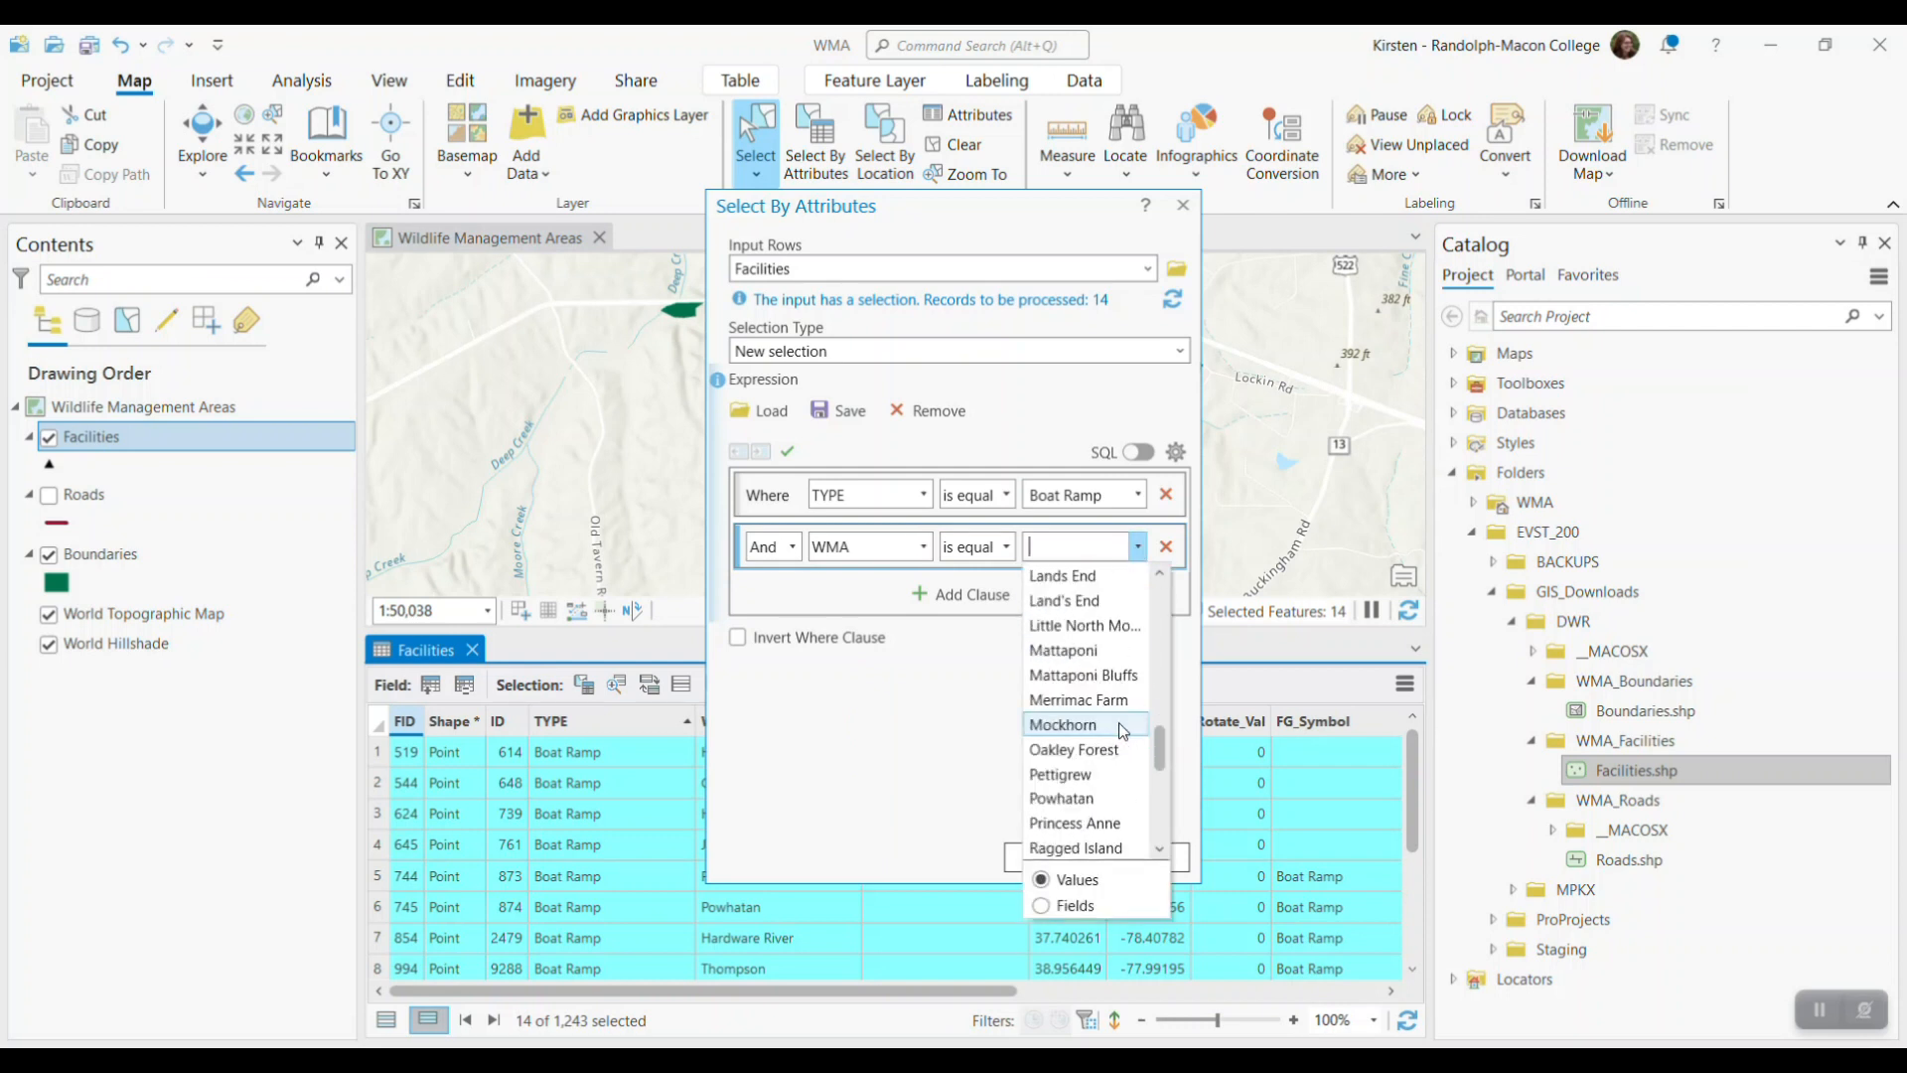
{"action": "left_click", "coordinate": [1096, 801]}
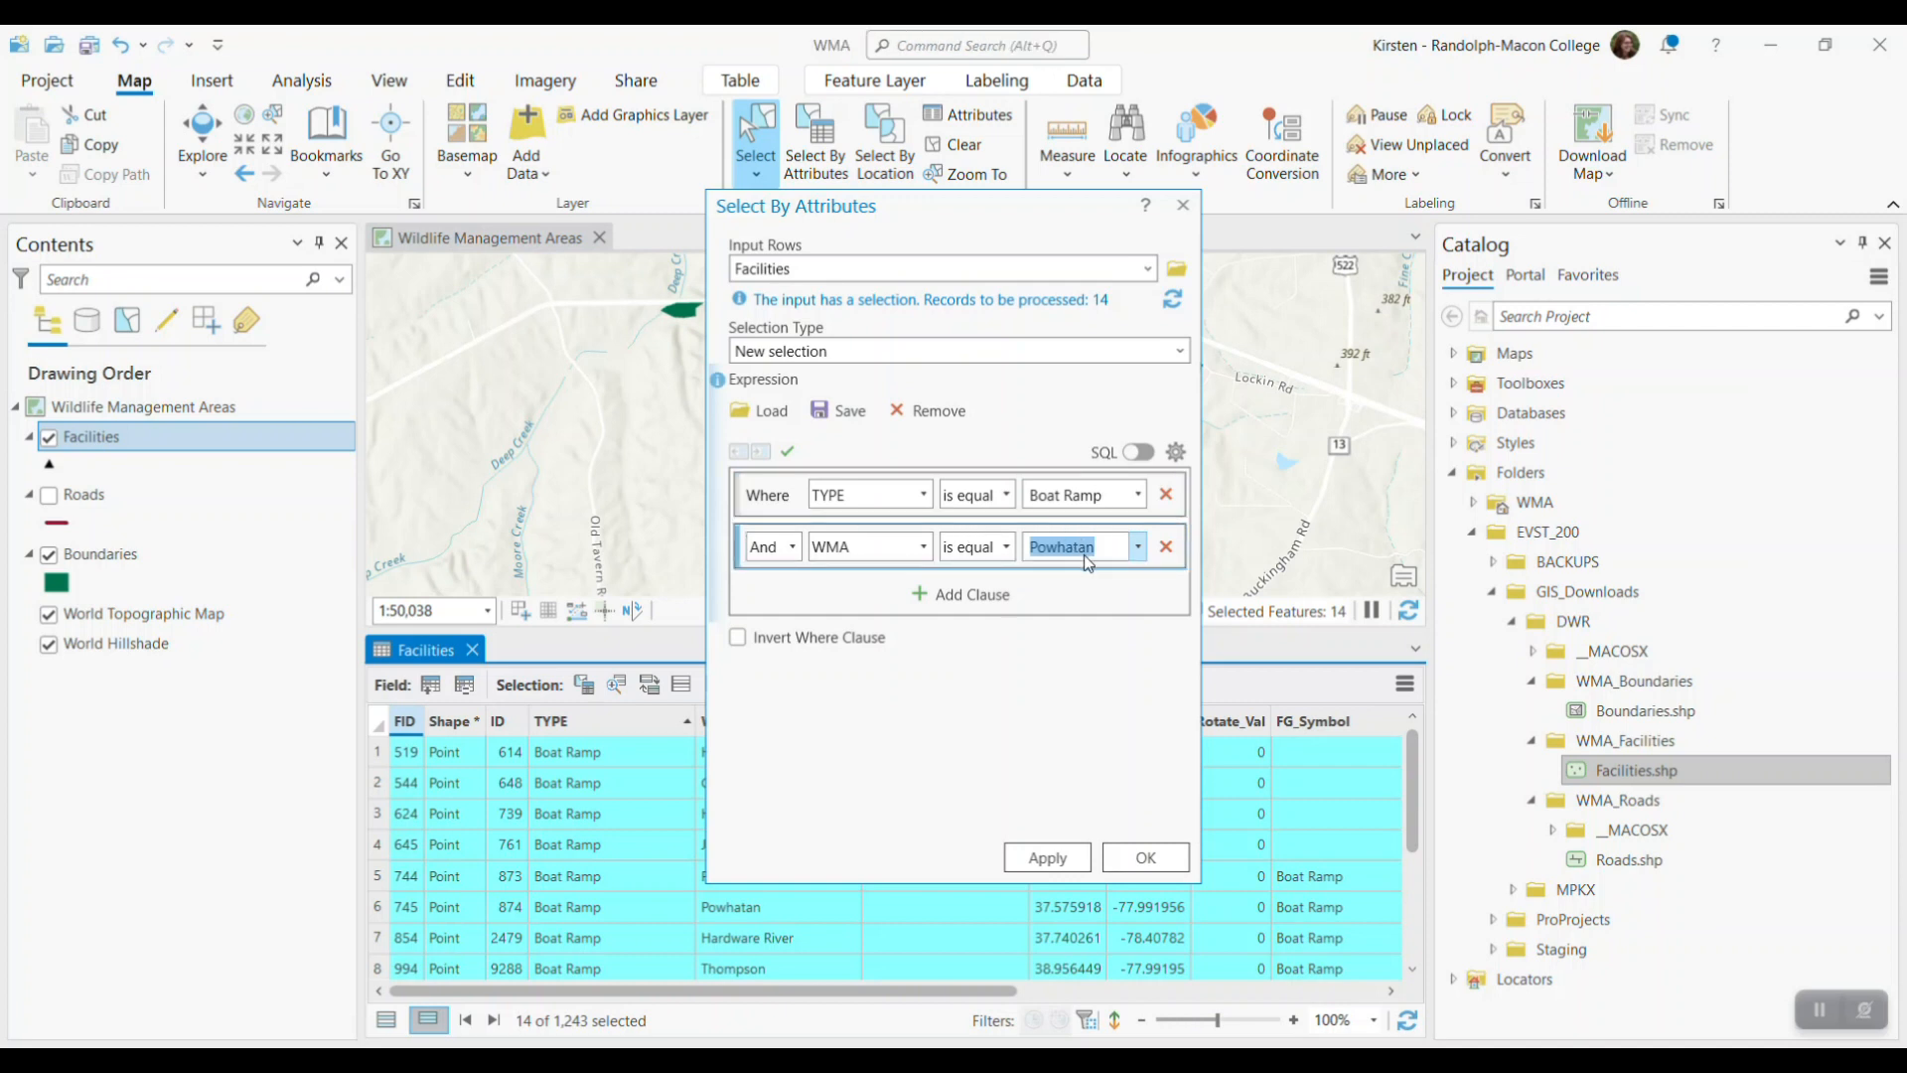
{"action": "left_click", "coordinate": [1139, 859]}
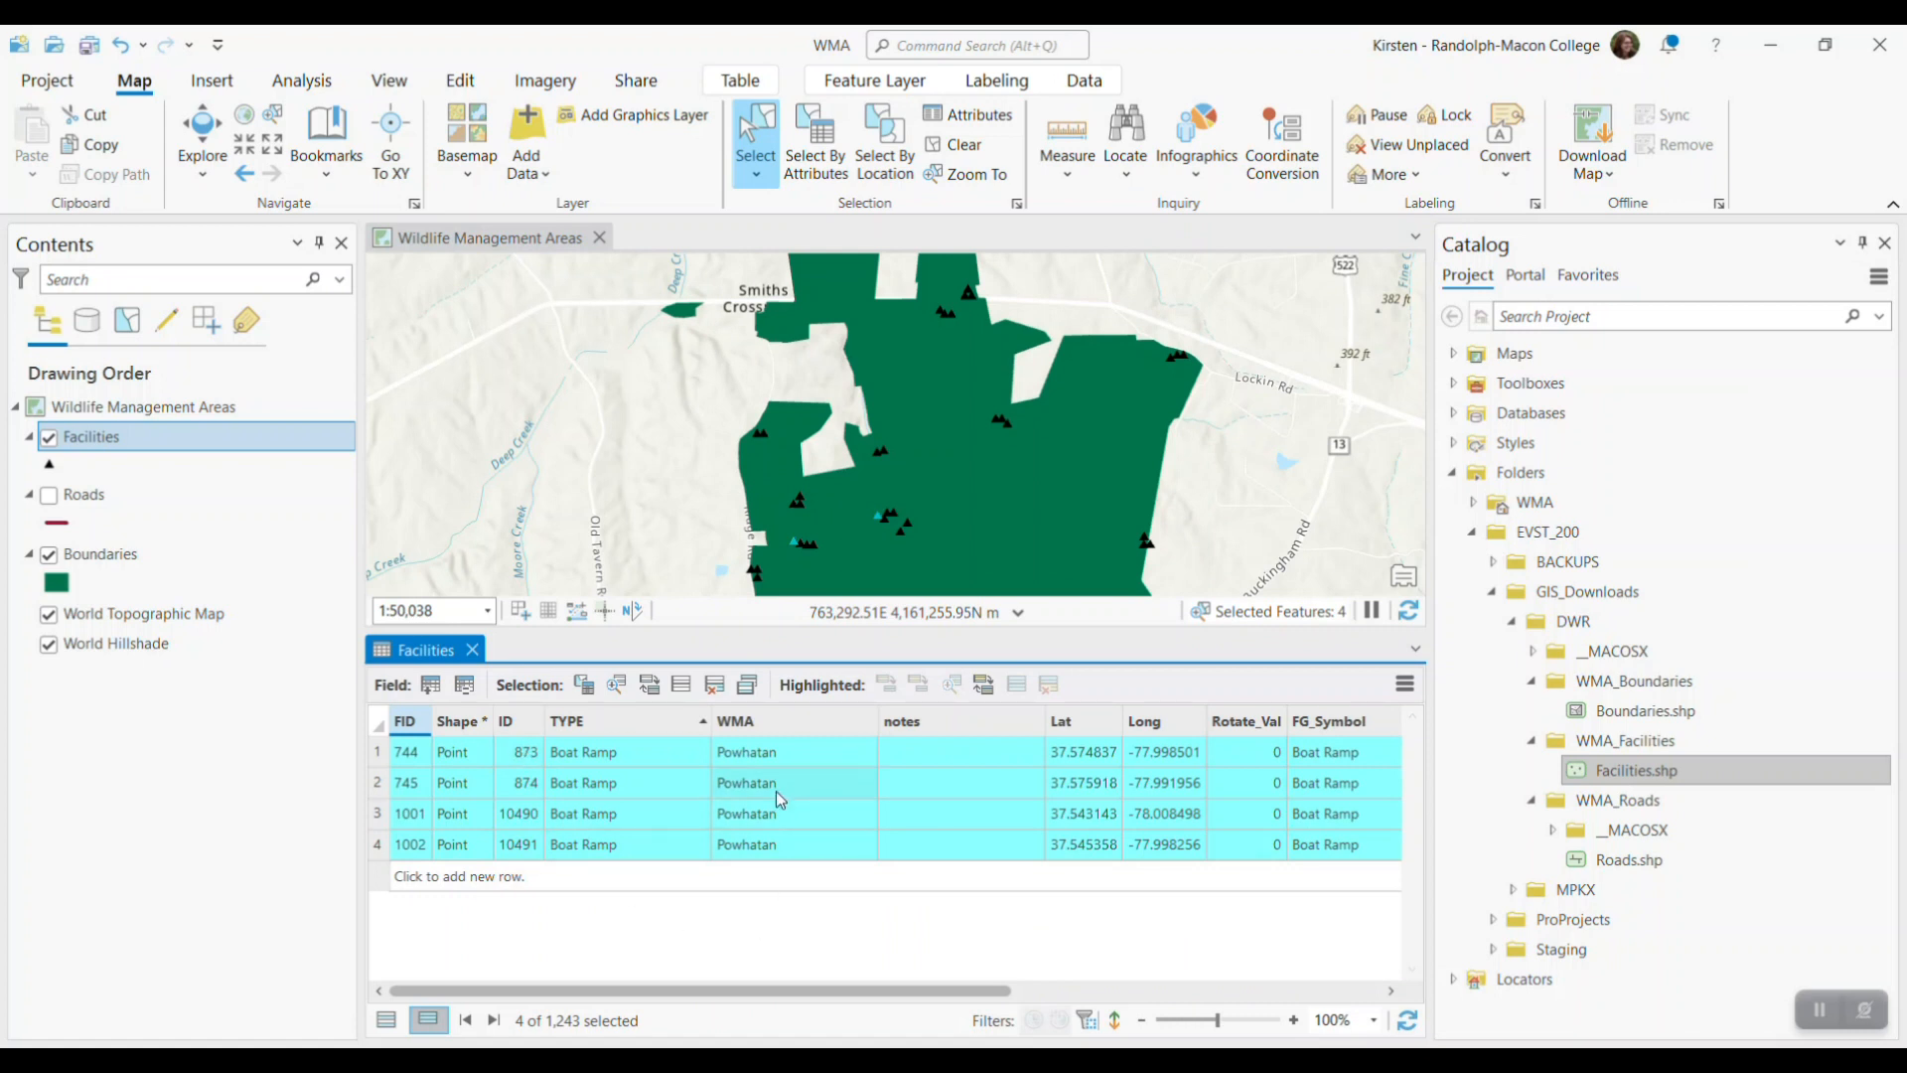
Close the Facilities attribute table and clear the current selection
{"action": "left_click", "coordinate": [473, 651]}
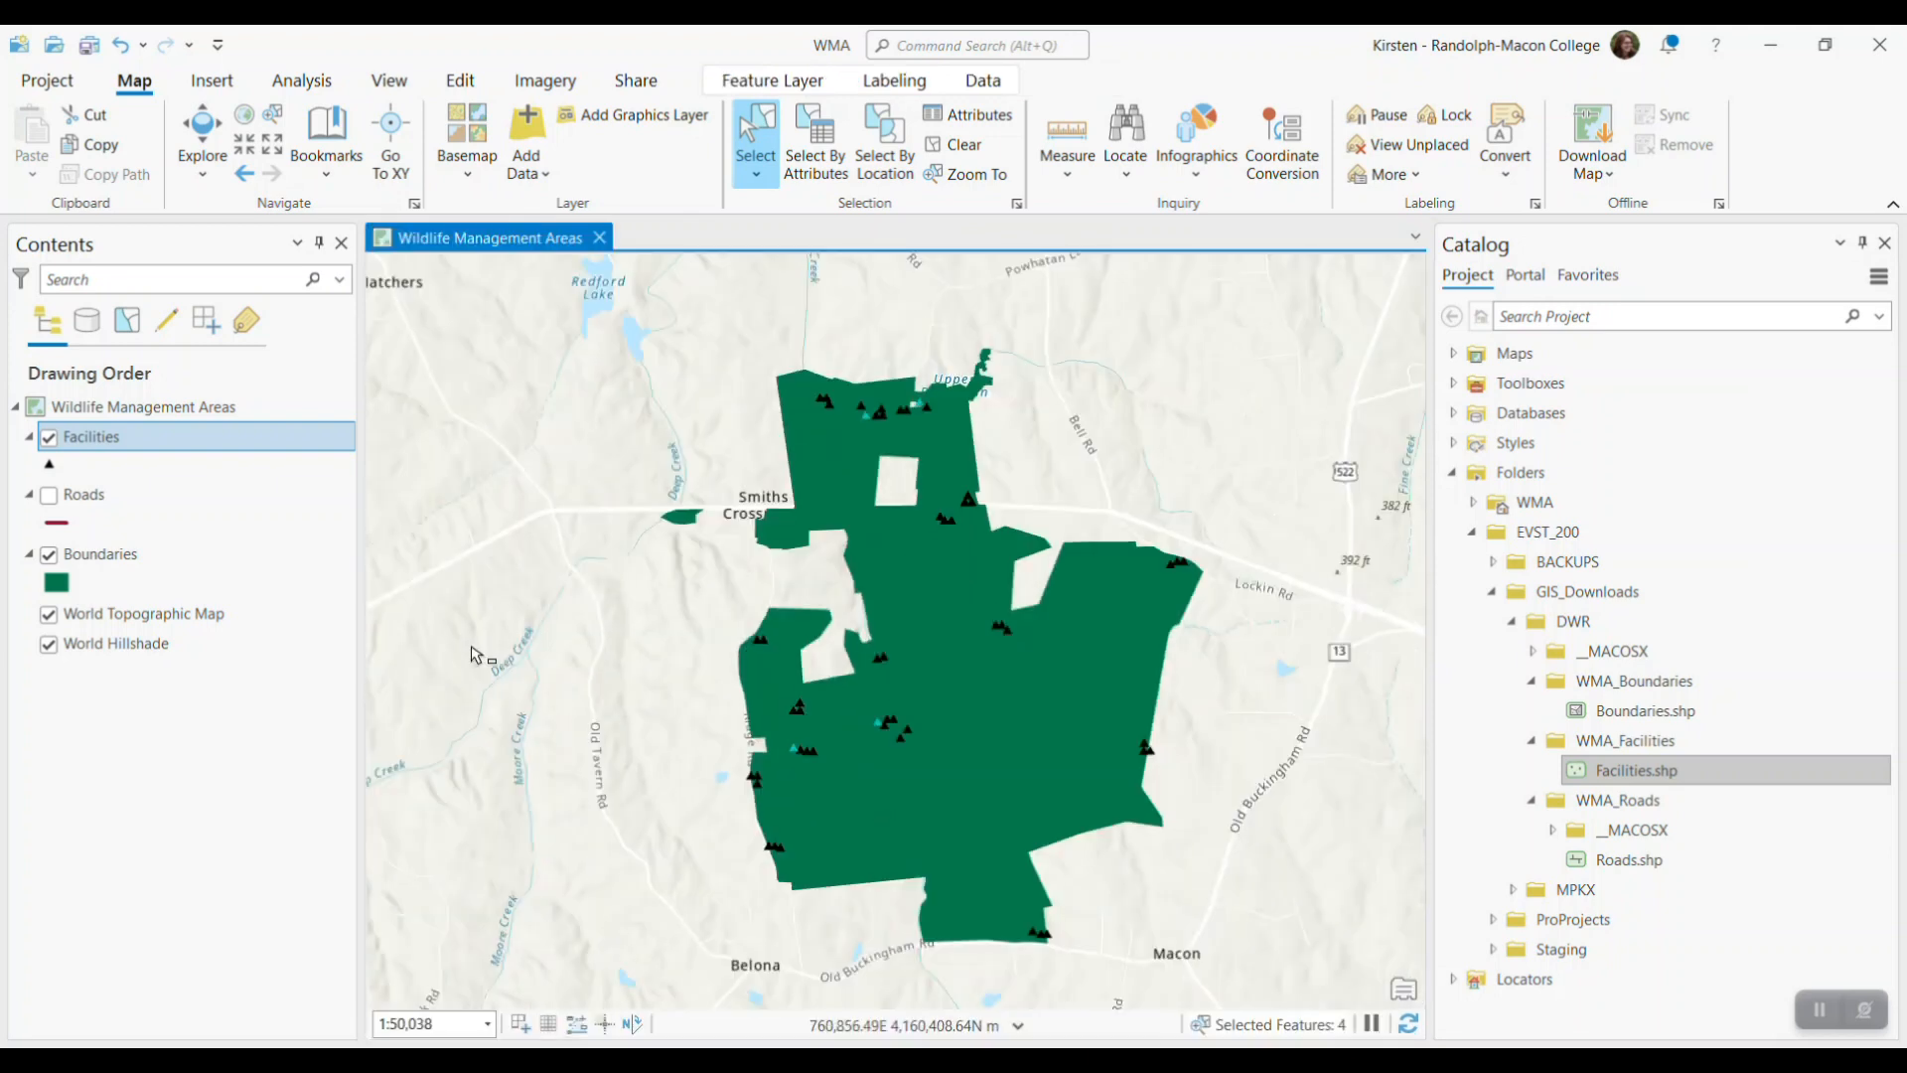
{"action": "left_click", "coordinate": [967, 152]}
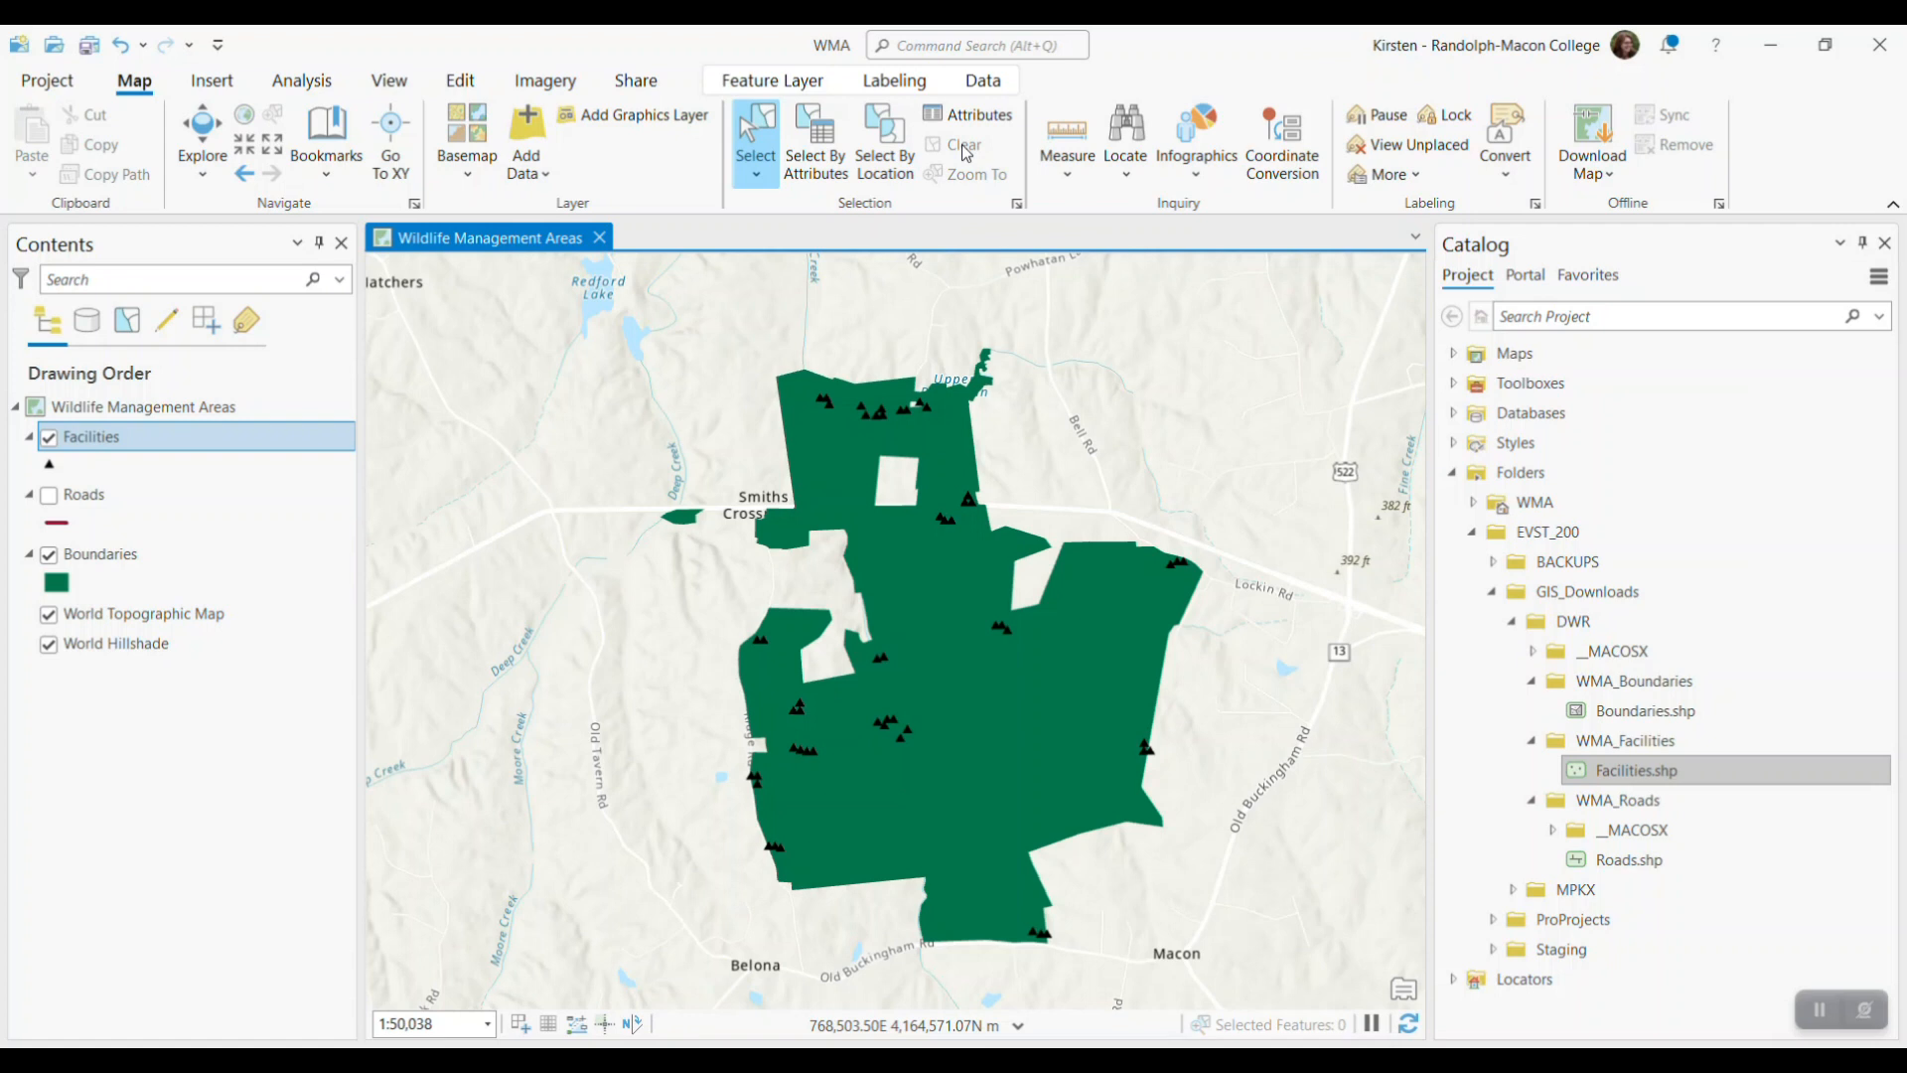
Add a definition query to the Facilities layer where TYPE is equal to Boat Ramp
{"action": "right_click", "coordinate": [133, 448]}
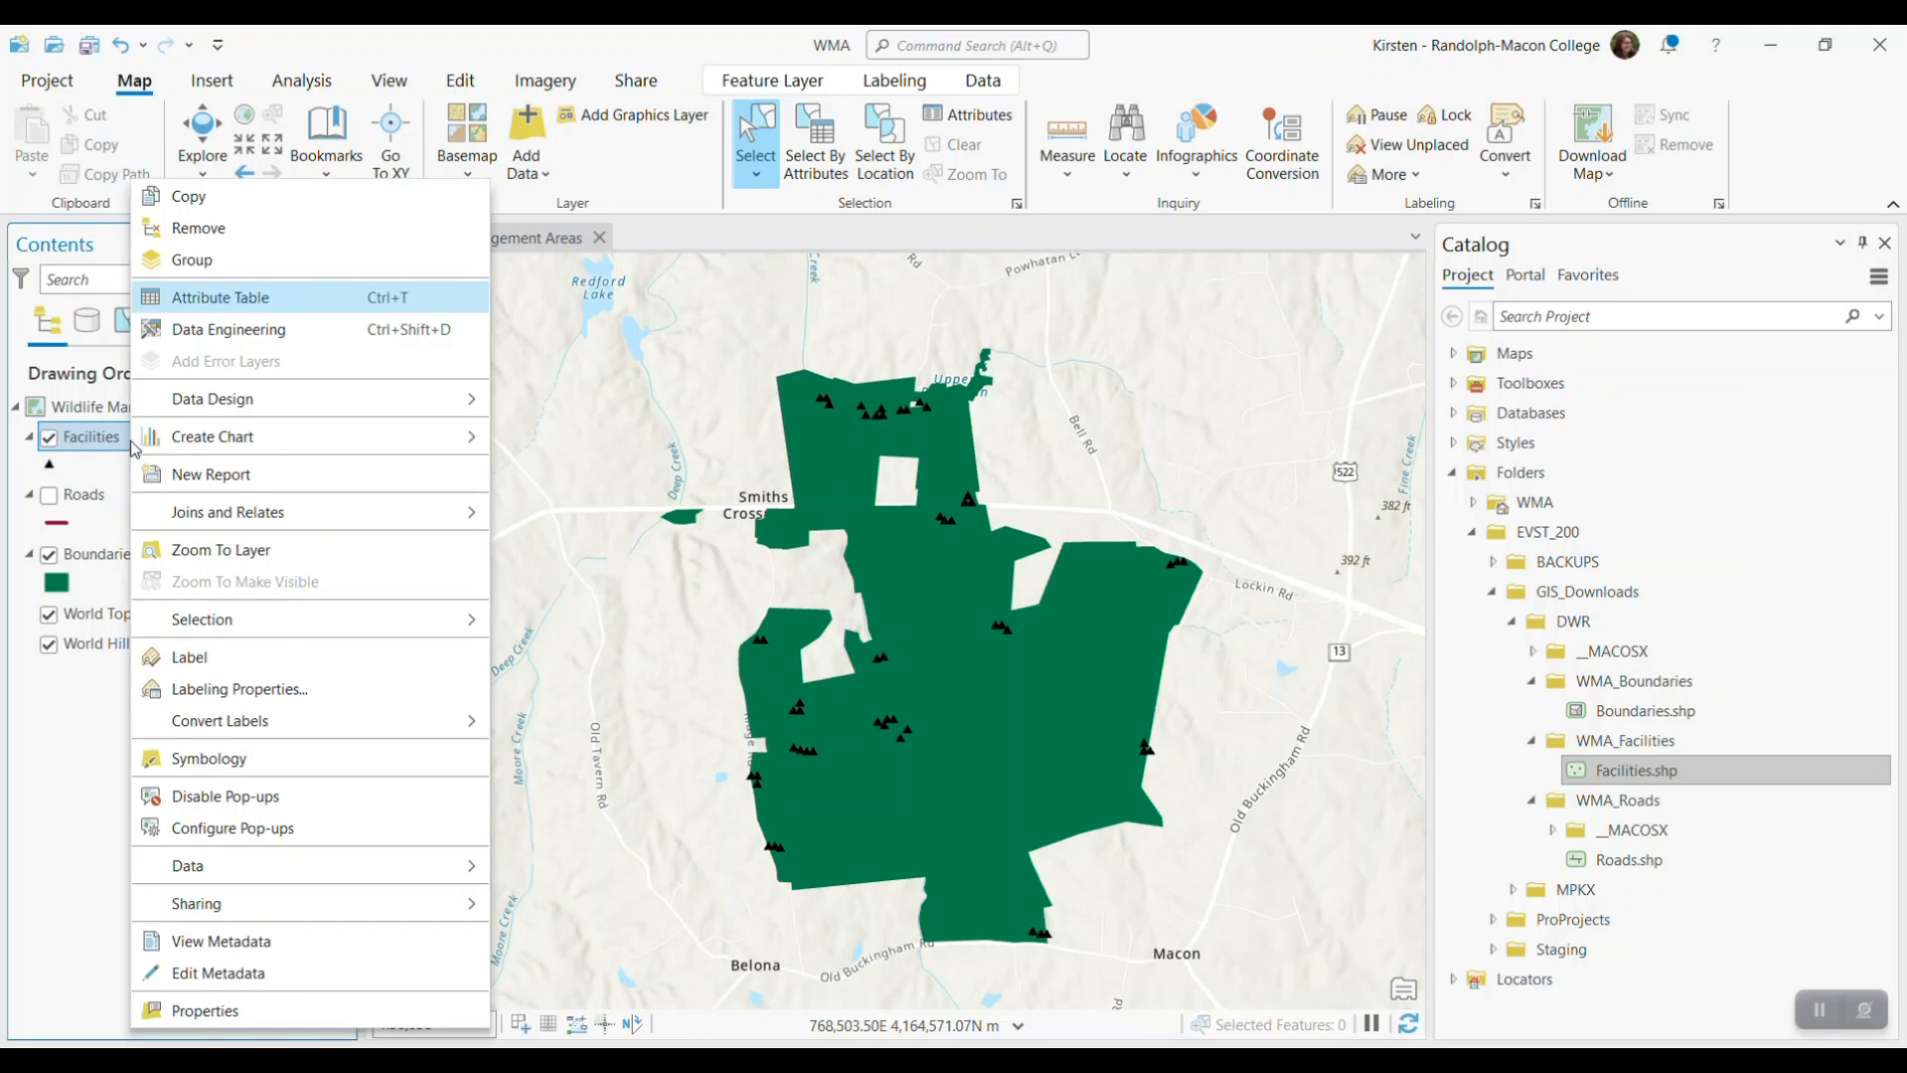
{"action": "left_click", "coordinate": [287, 1012]}
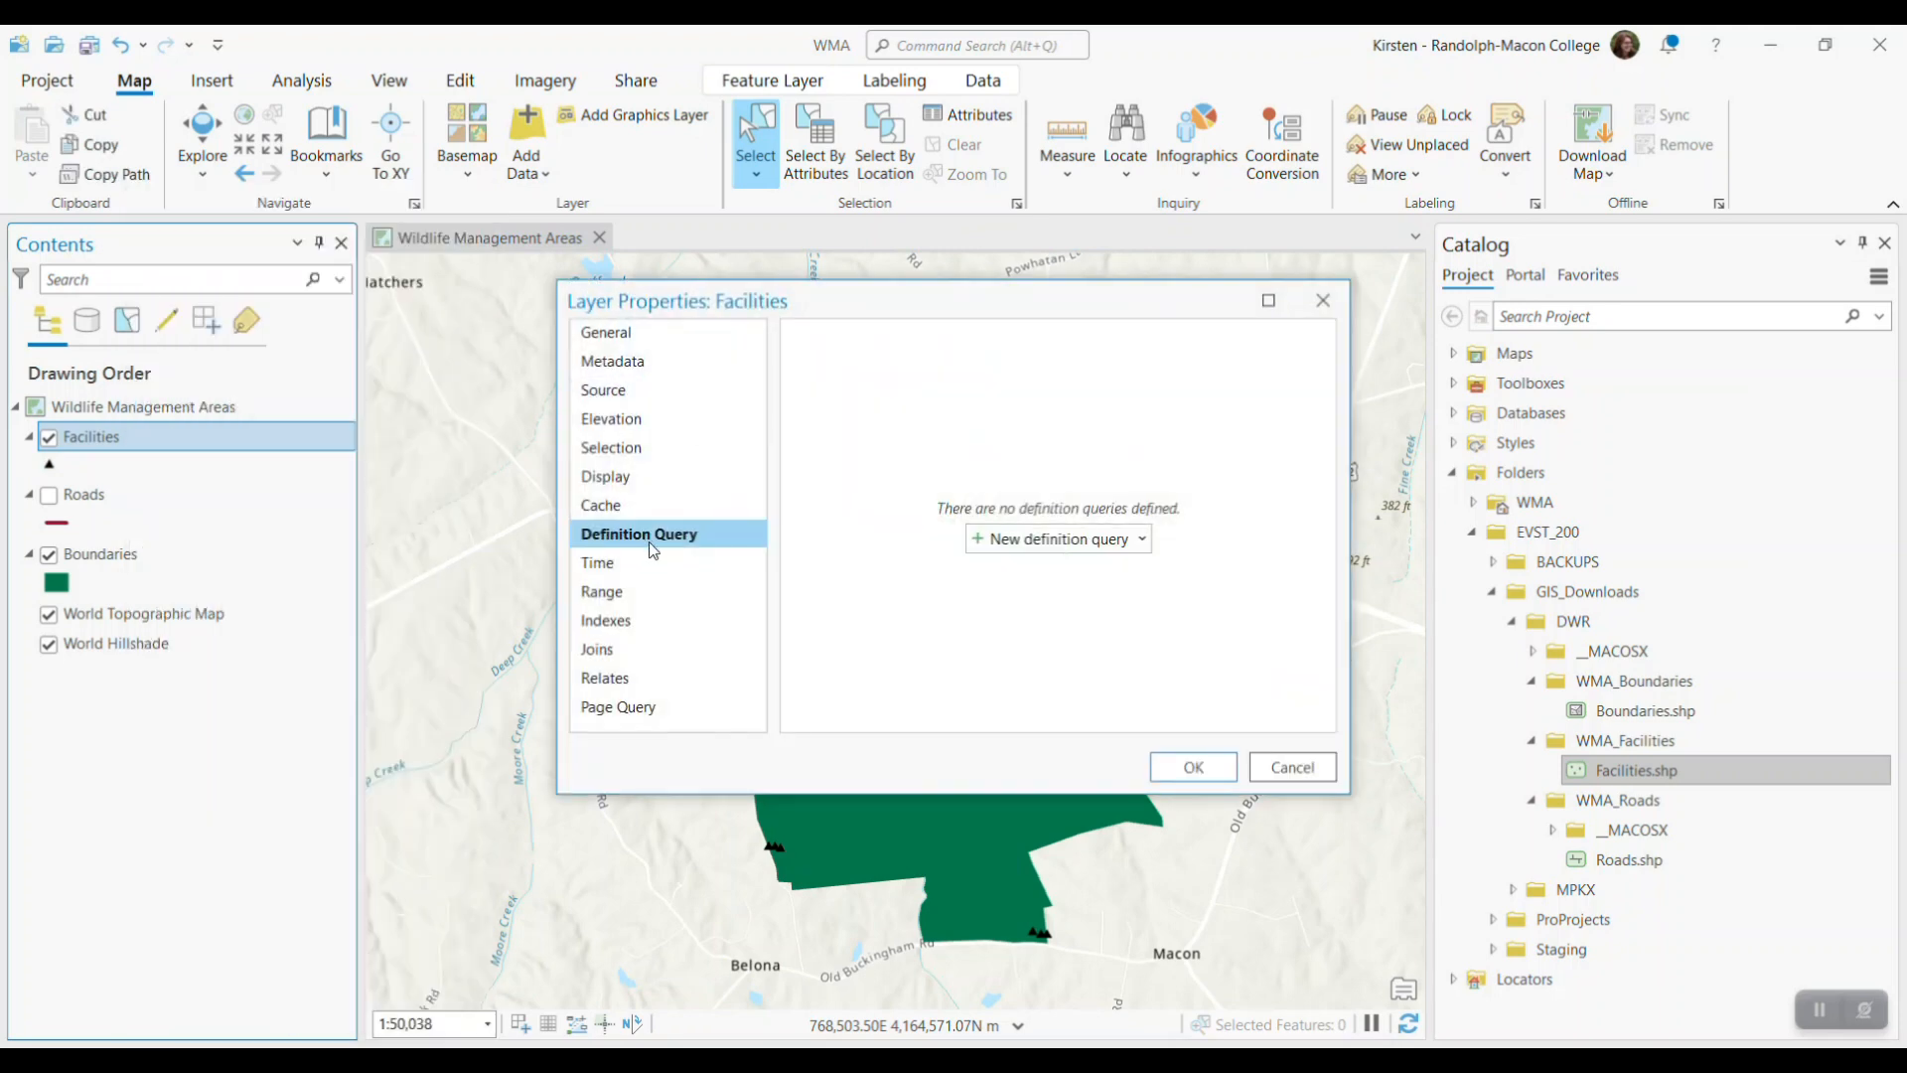
{"action": "left_click", "coordinate": [1058, 547]}
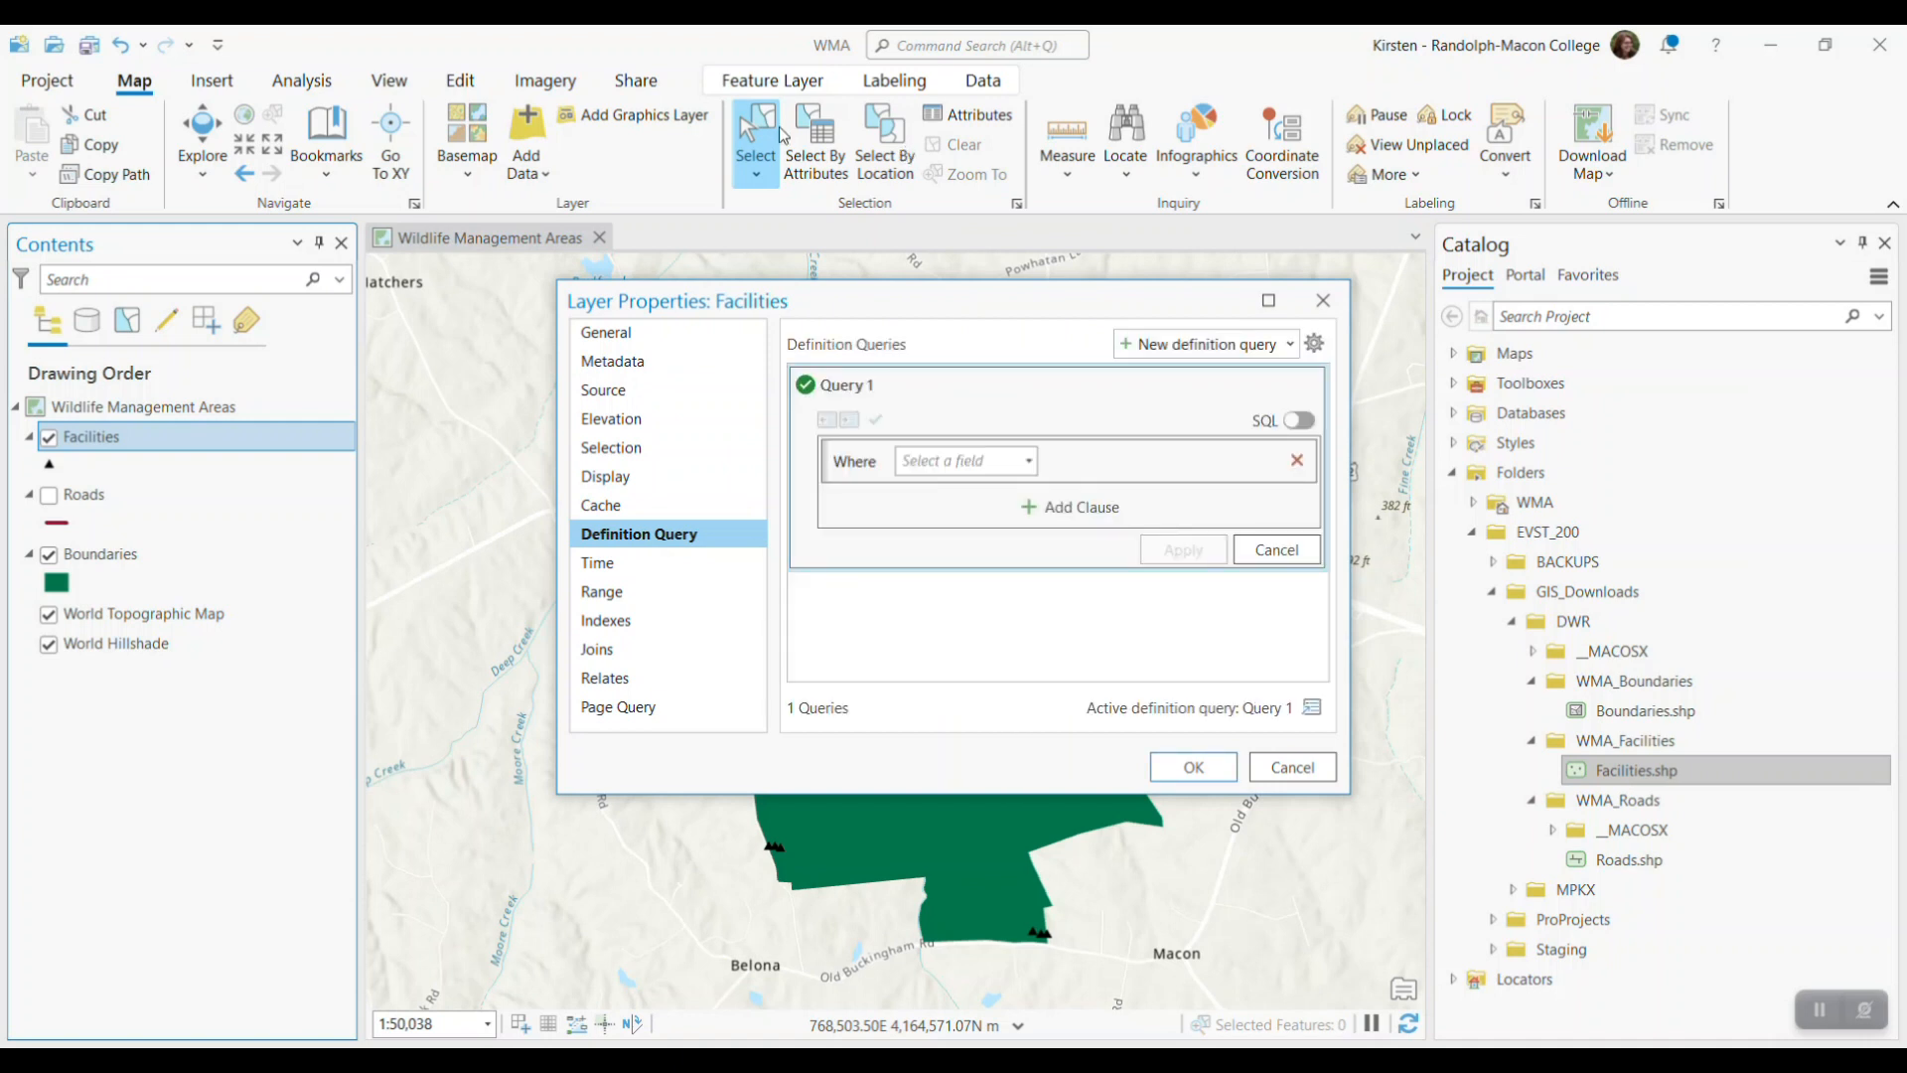
{"action": "left_click", "coordinate": [1029, 467]}
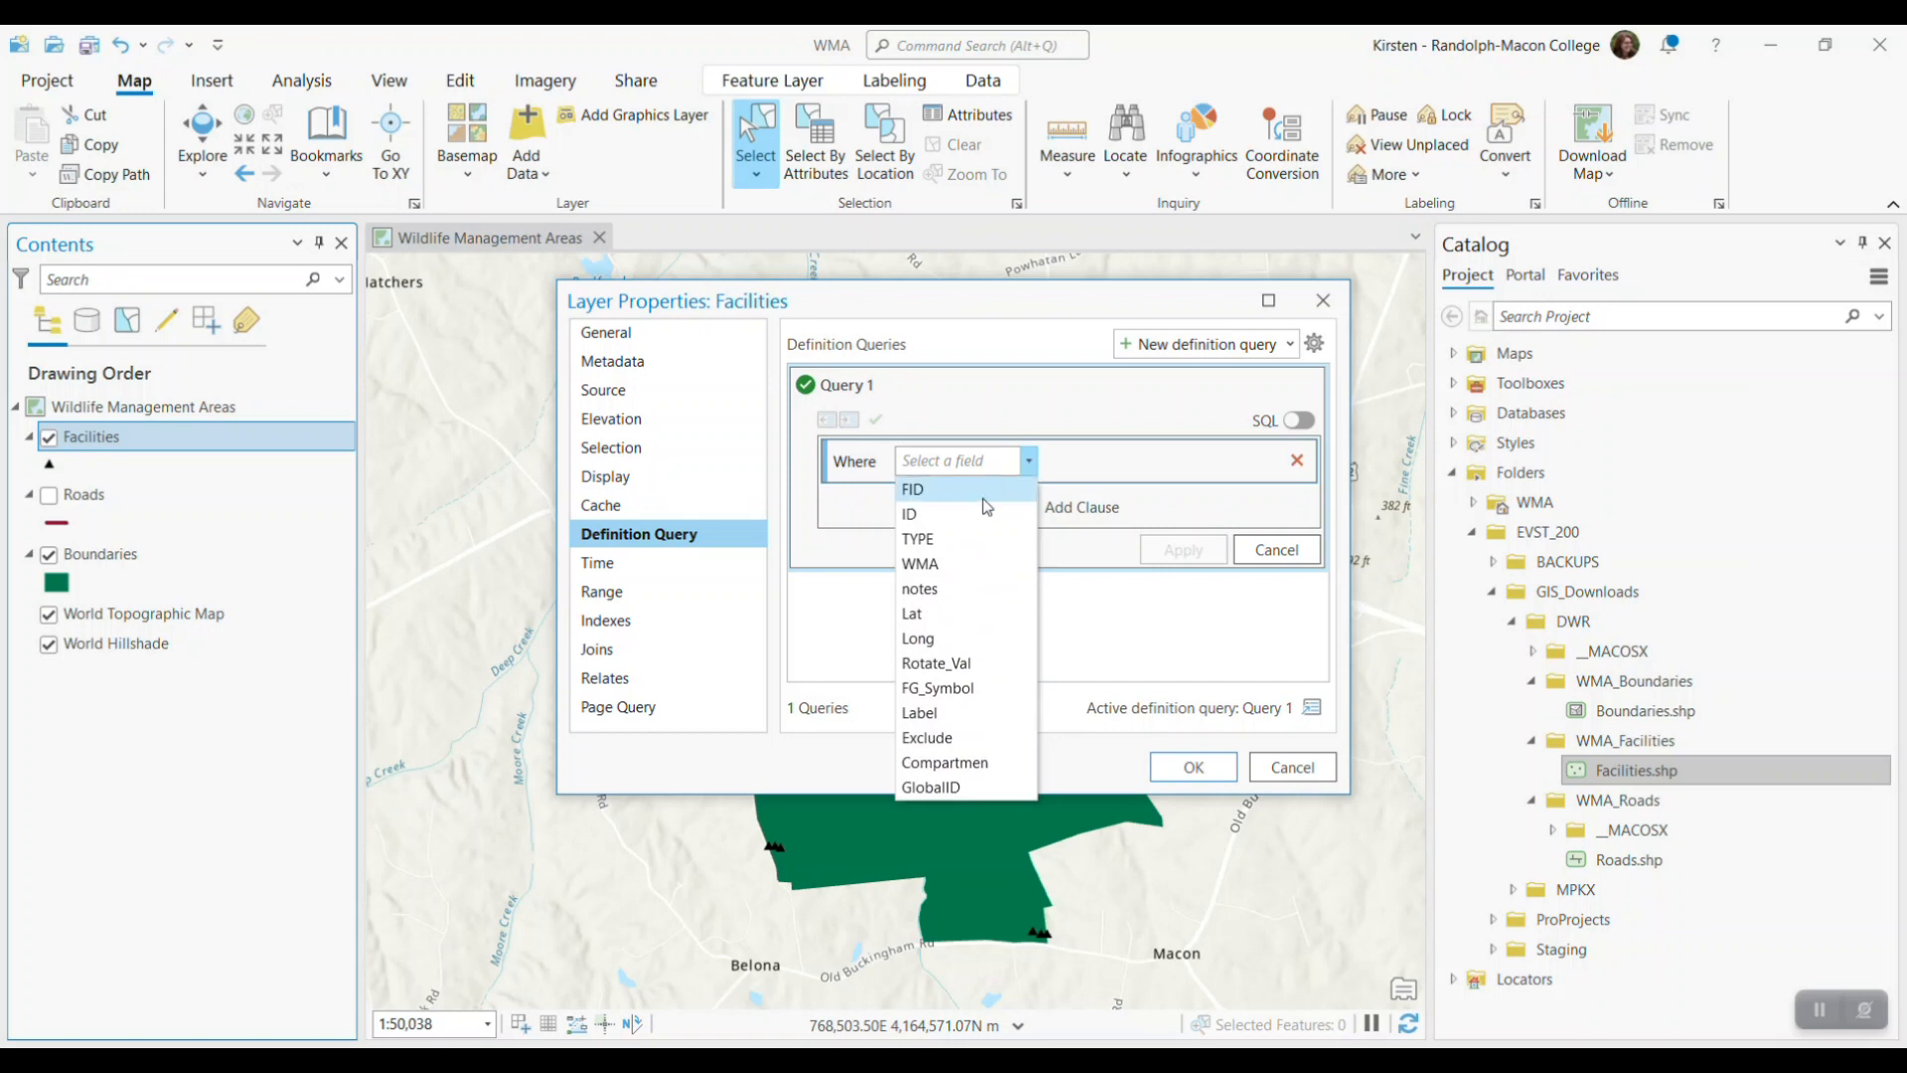
{"action": "left_click", "coordinate": [940, 537]}
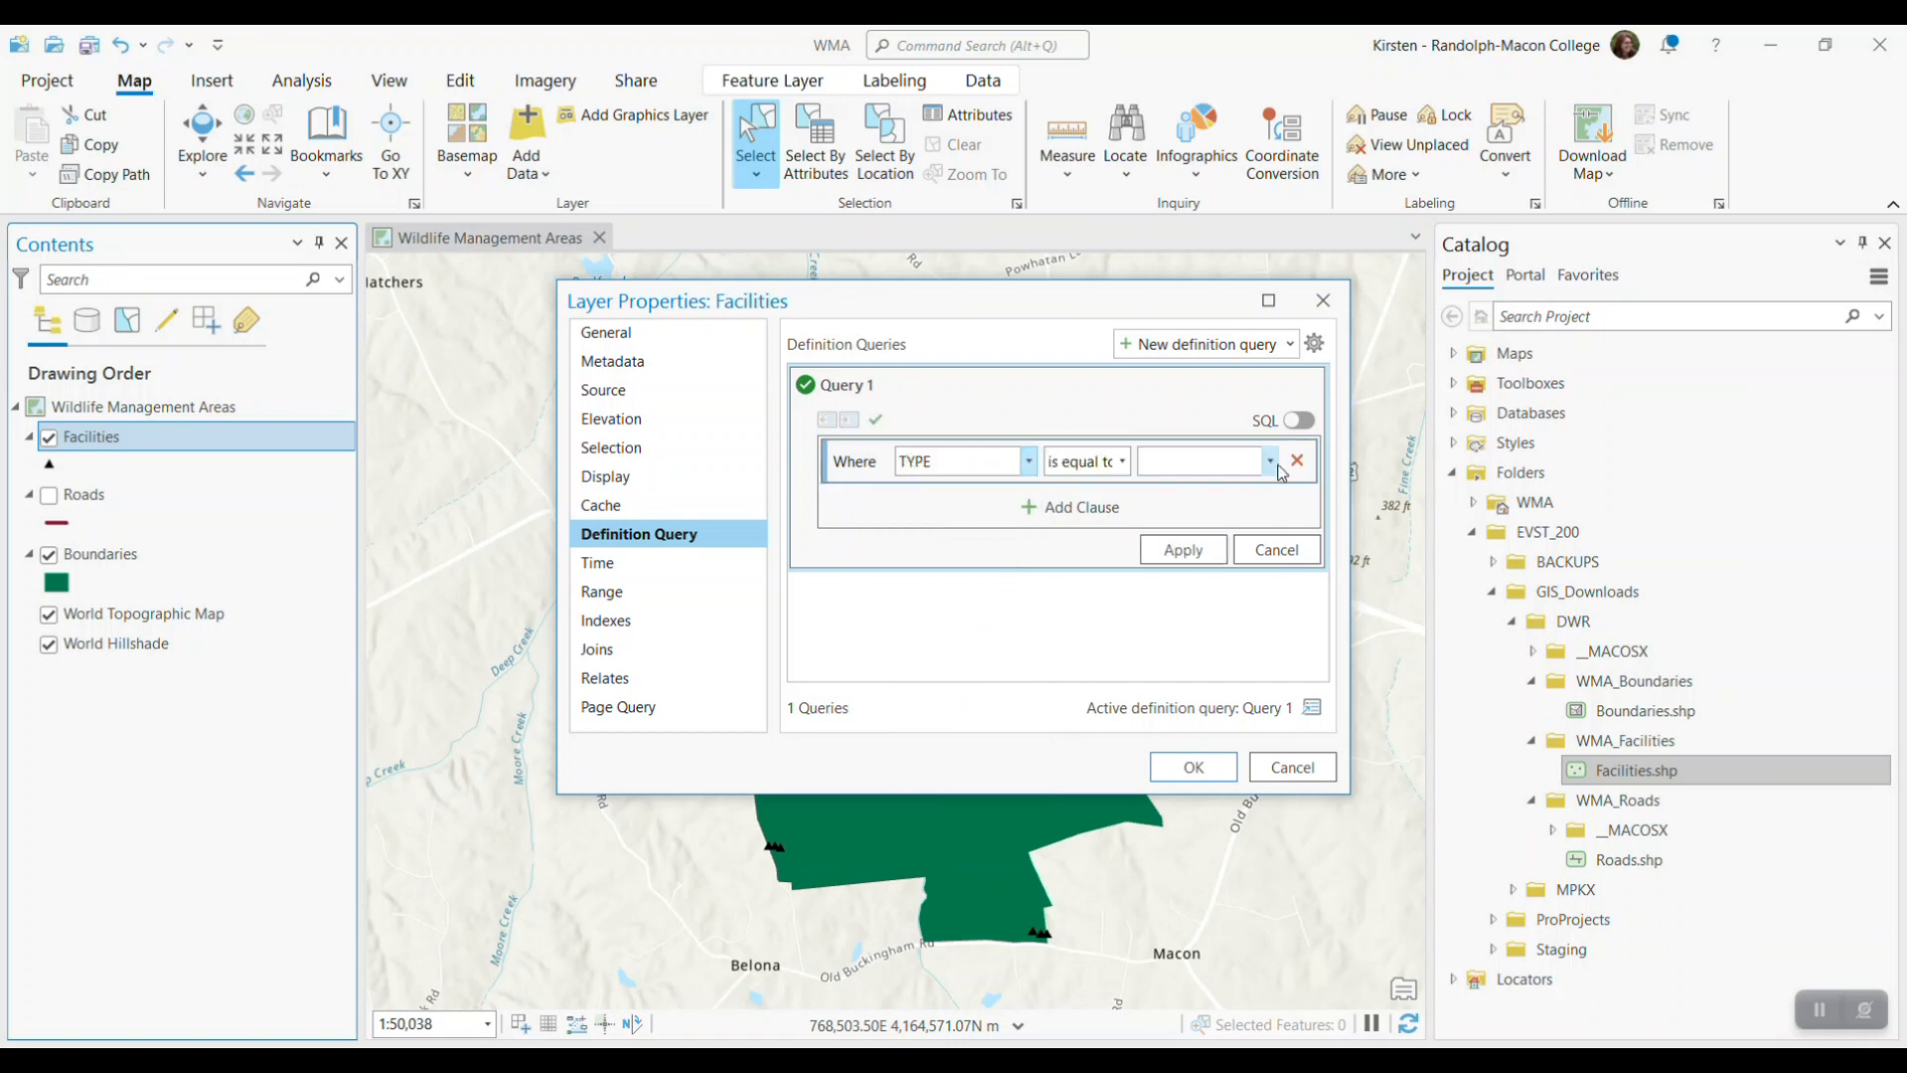
{"action": "left_click", "coordinate": [1271, 462]}
{"action": "left_click", "coordinate": [1217, 516]}
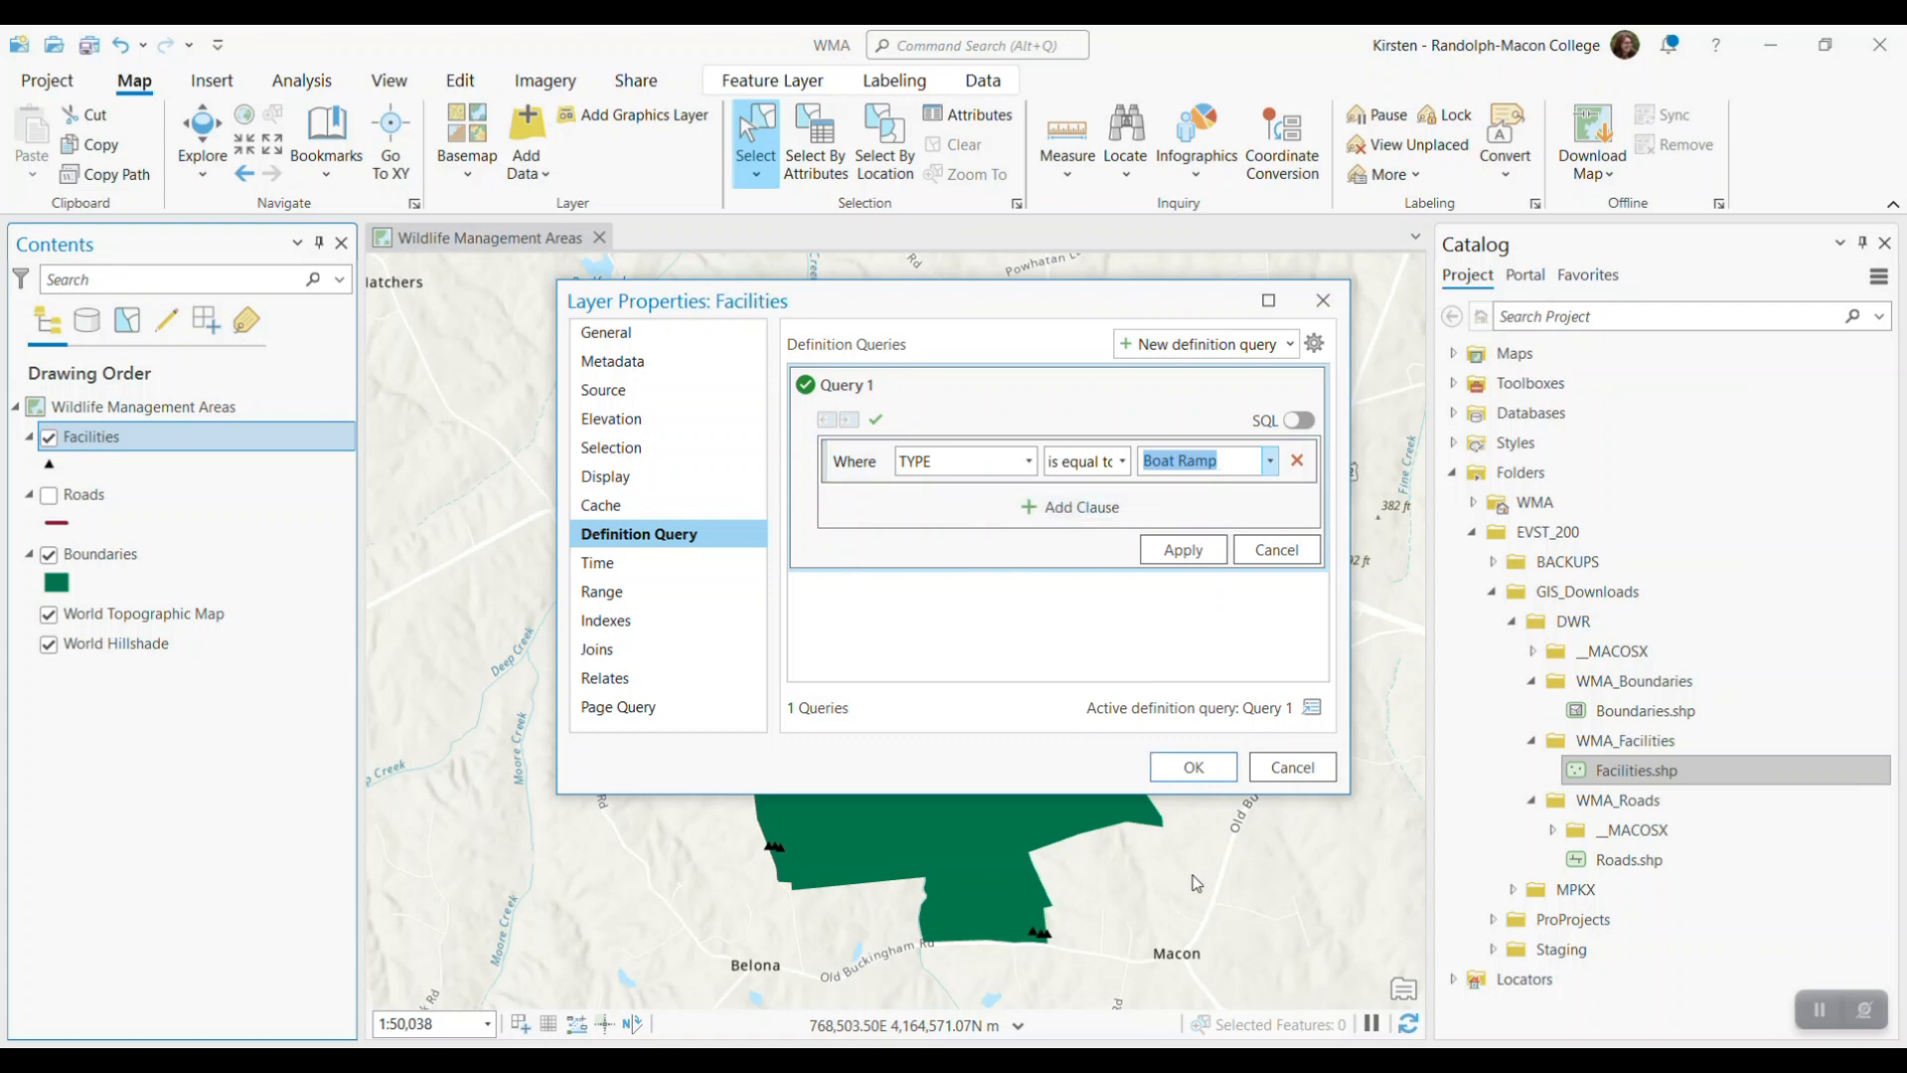
{"action": "left_click", "coordinate": [1200, 781]}
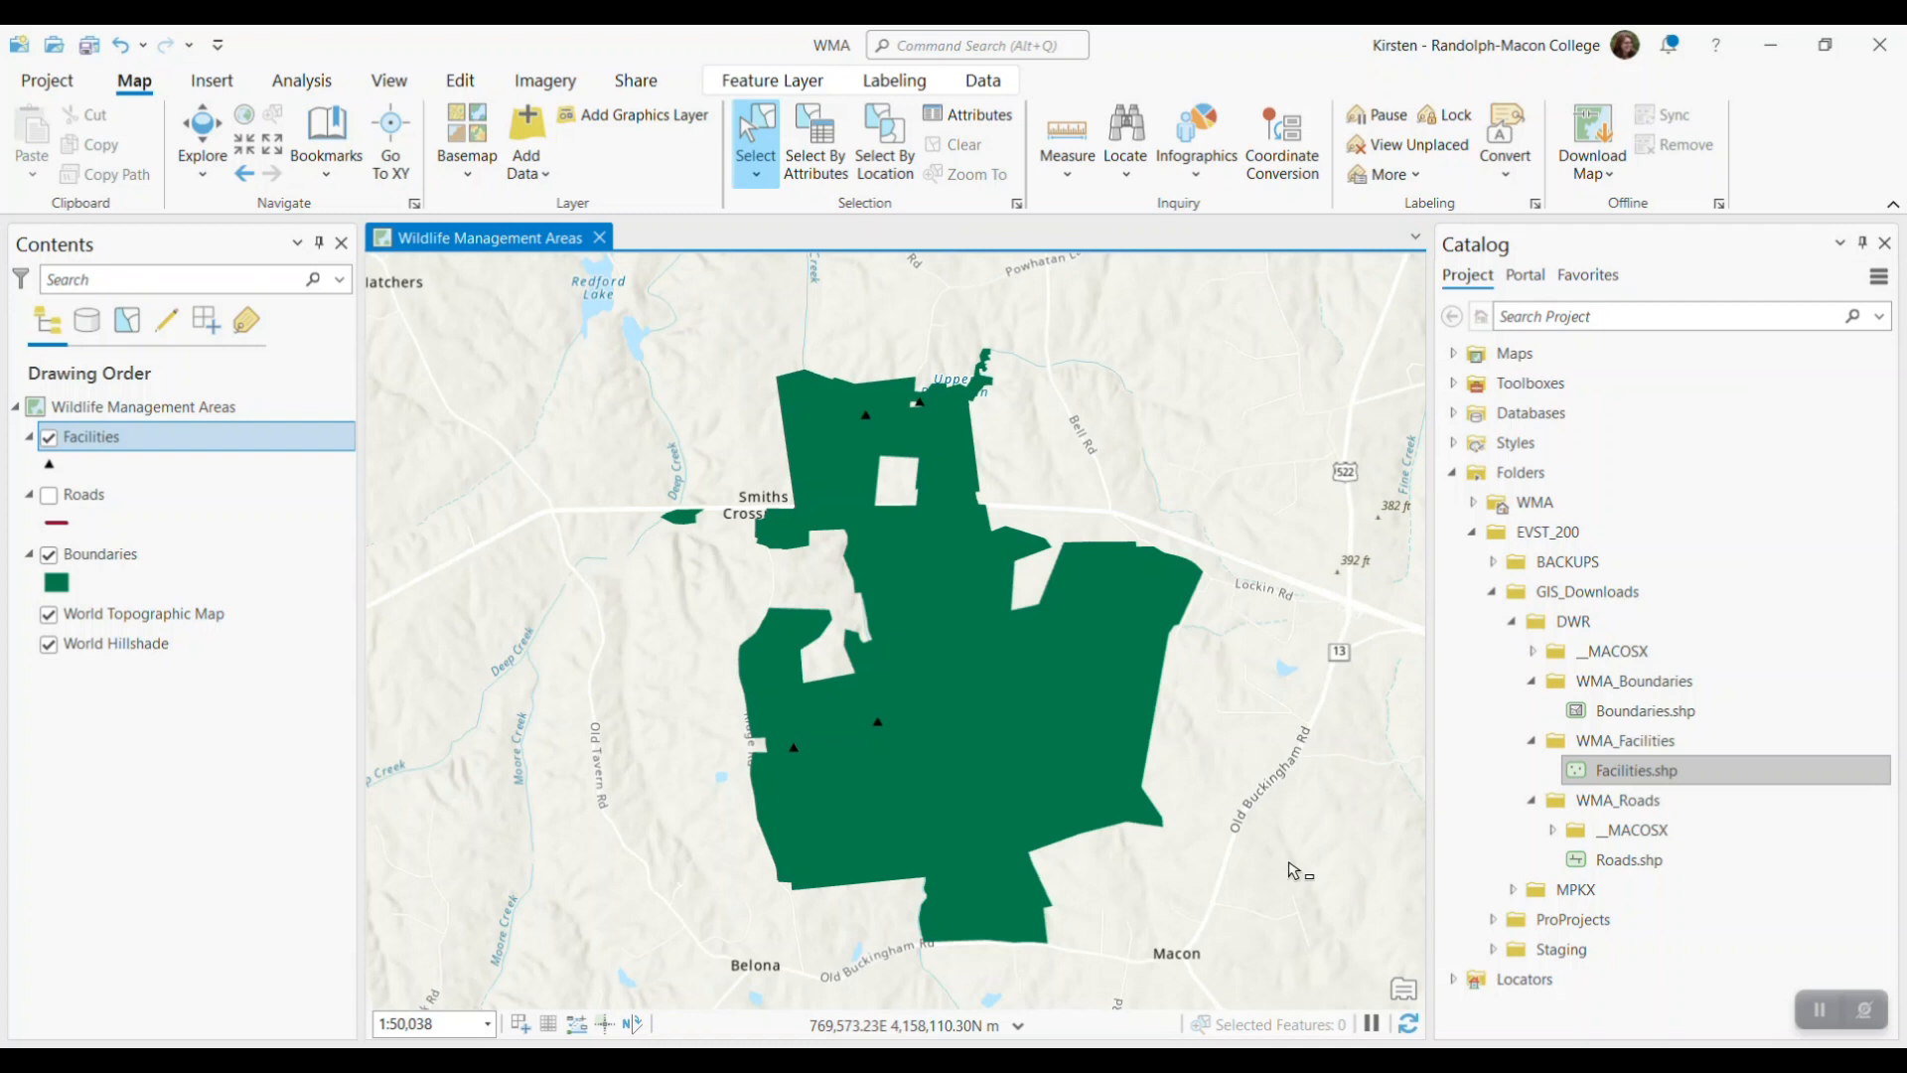
Deactivate the Boat Ramp definition query in the Facilities layer properties without deleting it
{"action": "right_click", "coordinate": [173, 447]}
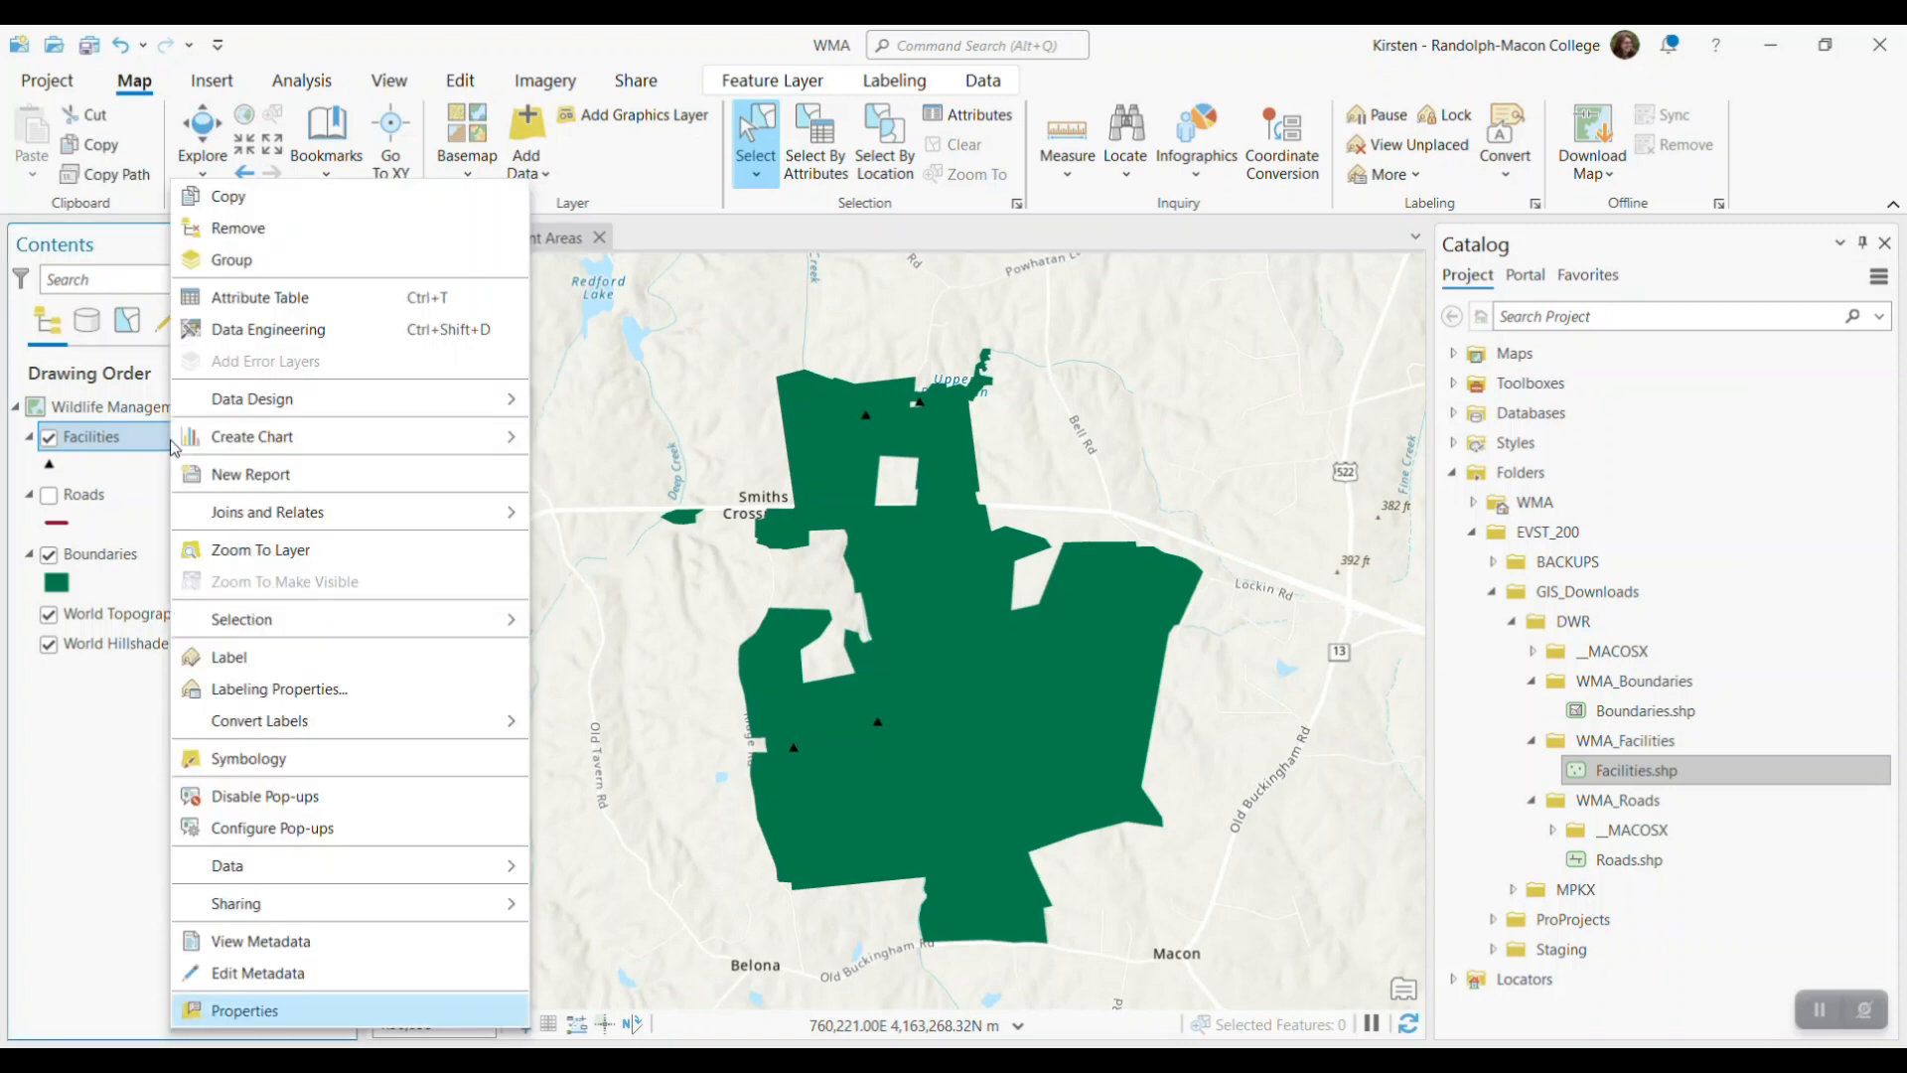
{"action": "left_click", "coordinate": [280, 1013]}
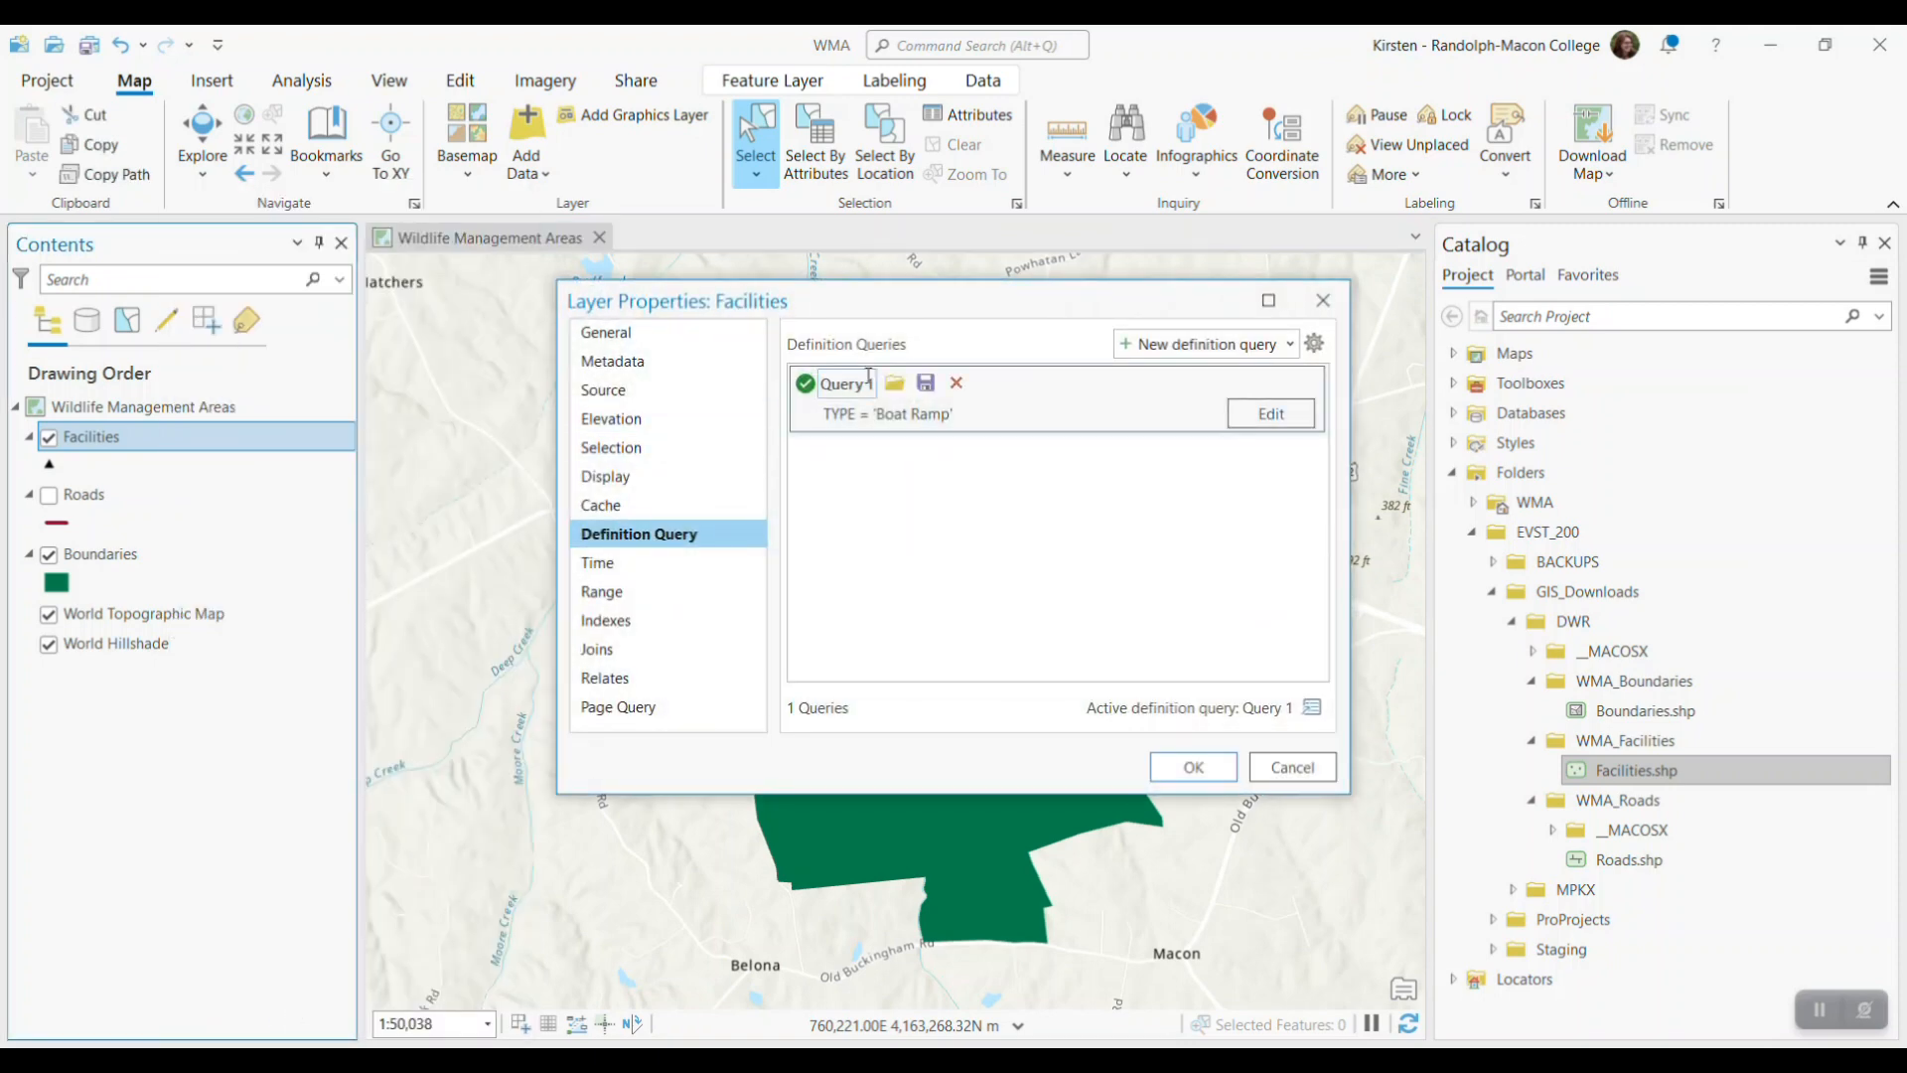
{"action": "left_click_drag", "start_coordinate": [1005, 308], "coordinate": [1497, 149]}
{"action": "left_click", "coordinate": [1296, 225]}
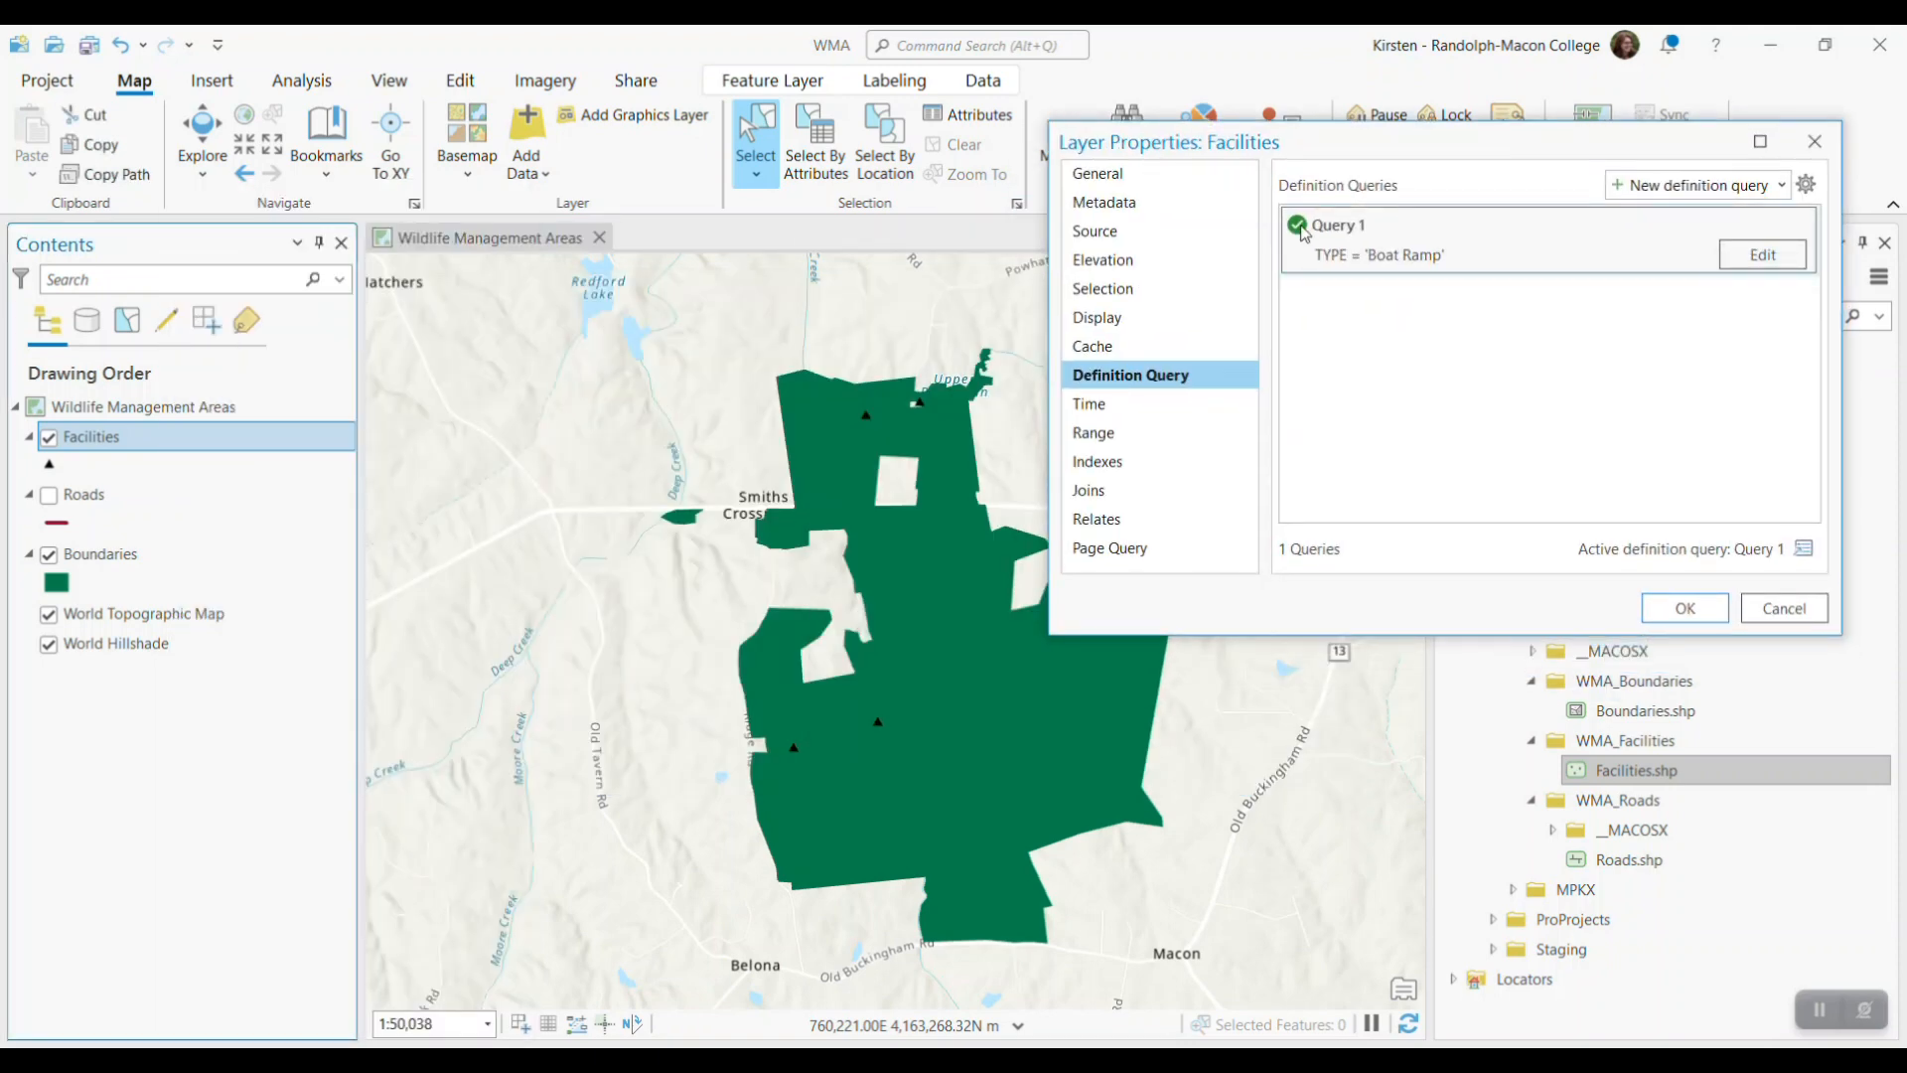
{"action": "left_click", "coordinate": [1701, 616]}
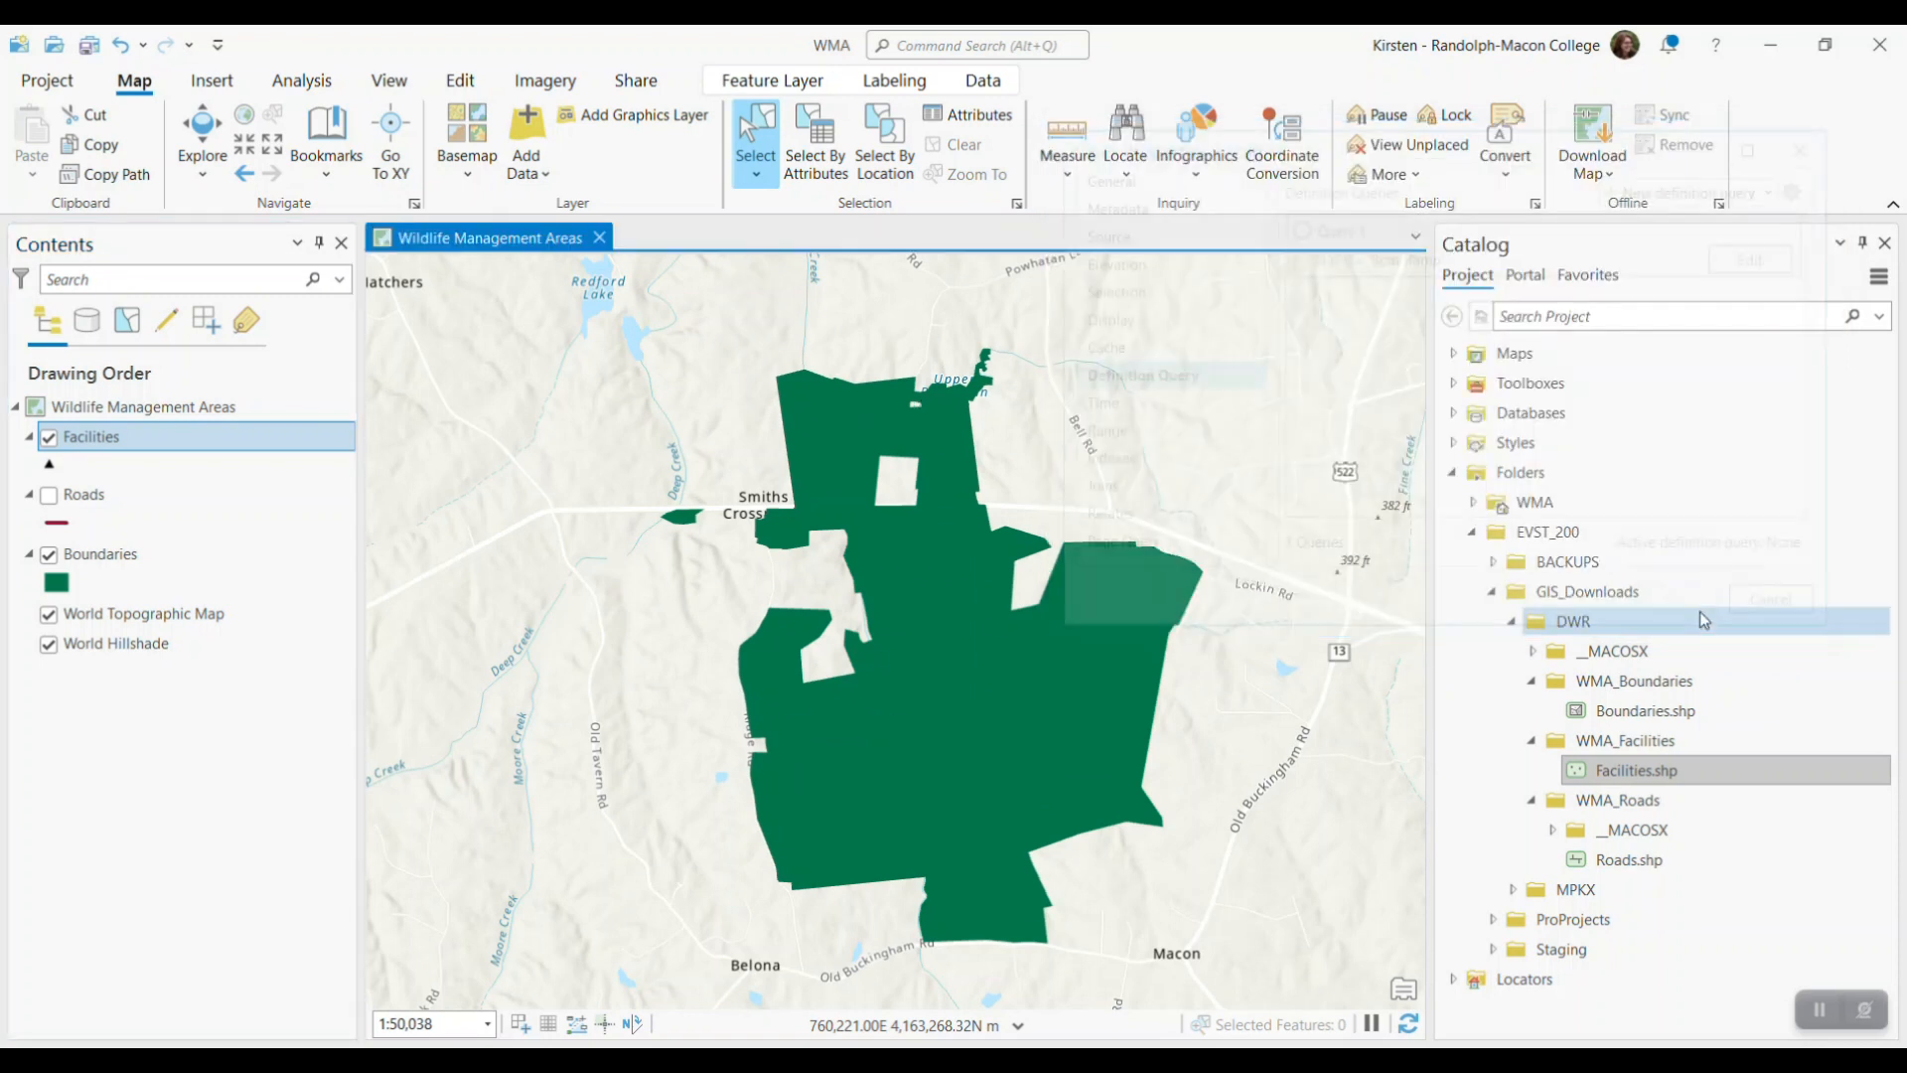
Reactivate the Boat Ramp definition query in the Facilities layer properties
{"action": "right_click", "coordinate": [124, 435]}
{"action": "left_click", "coordinate": [281, 1010]}
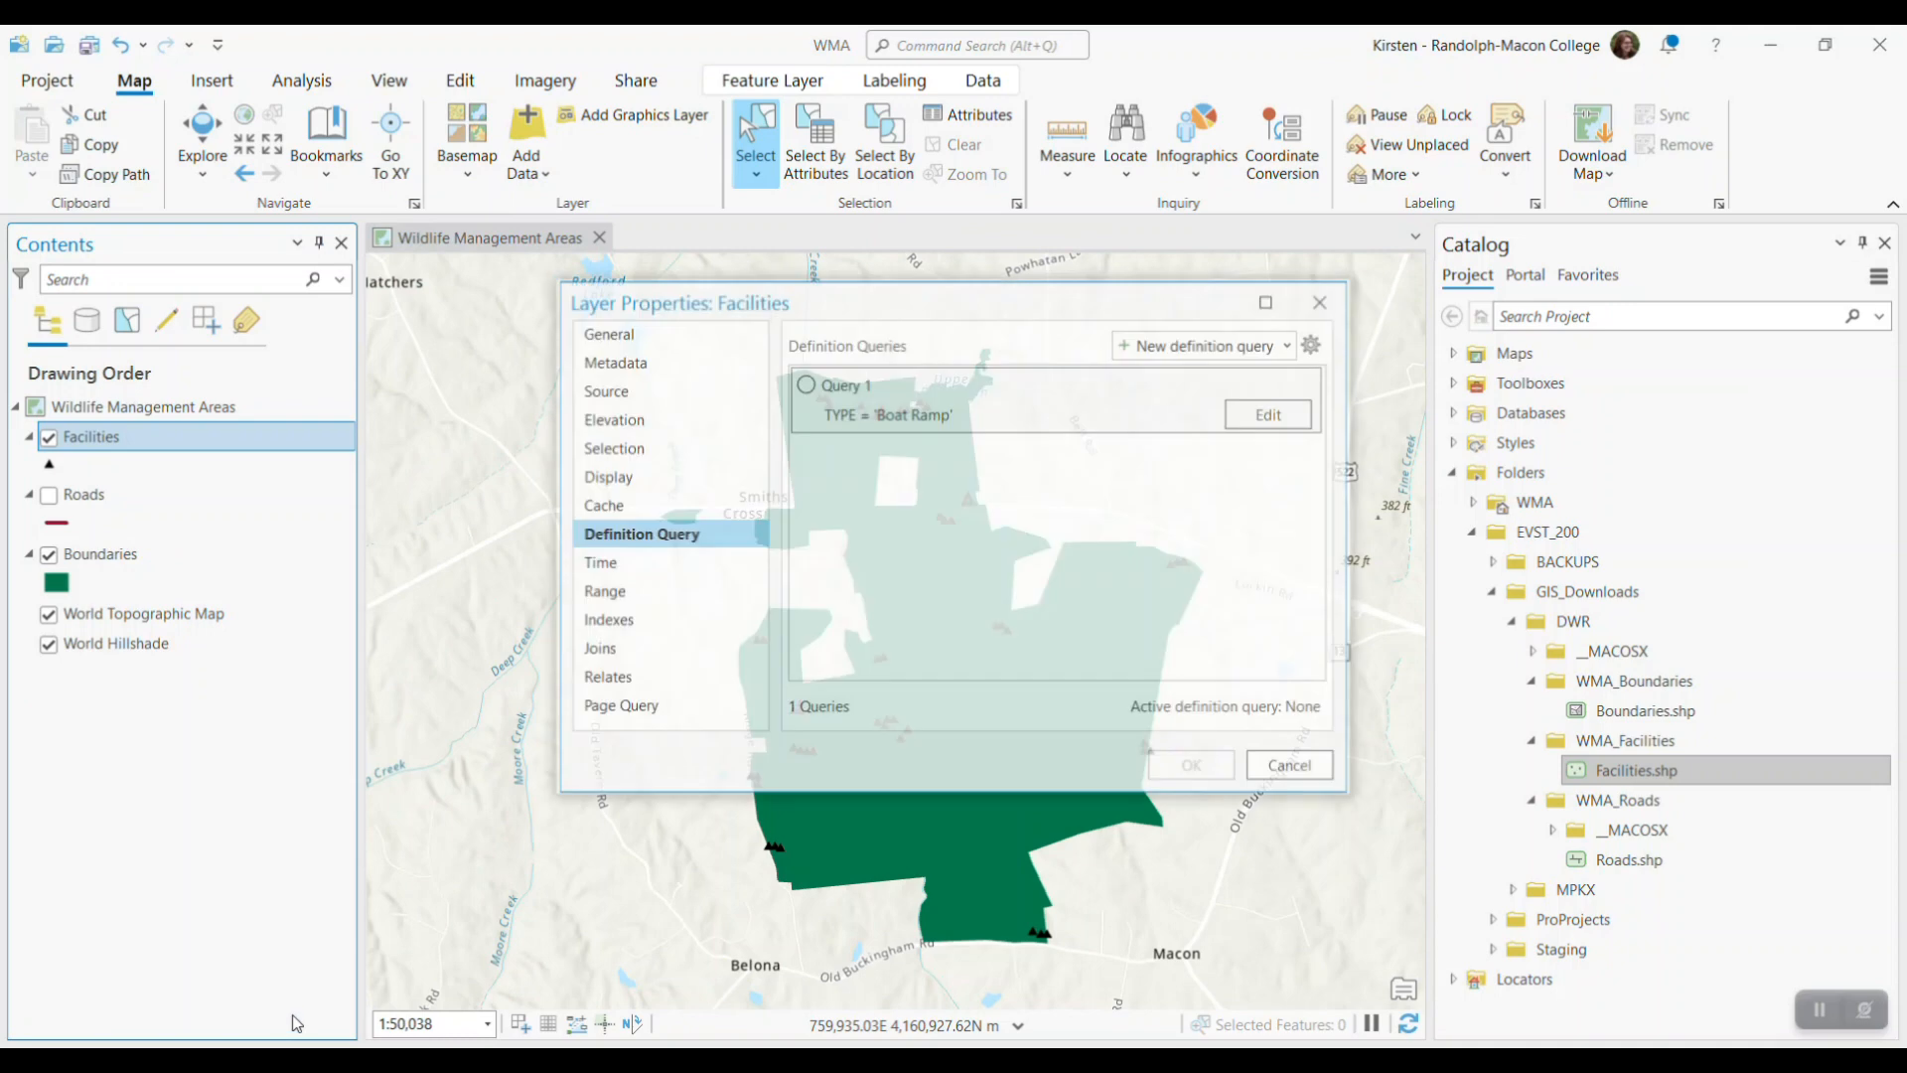
{"action": "left_click", "coordinate": [804, 384]}
{"action": "left_click", "coordinate": [1194, 768]}
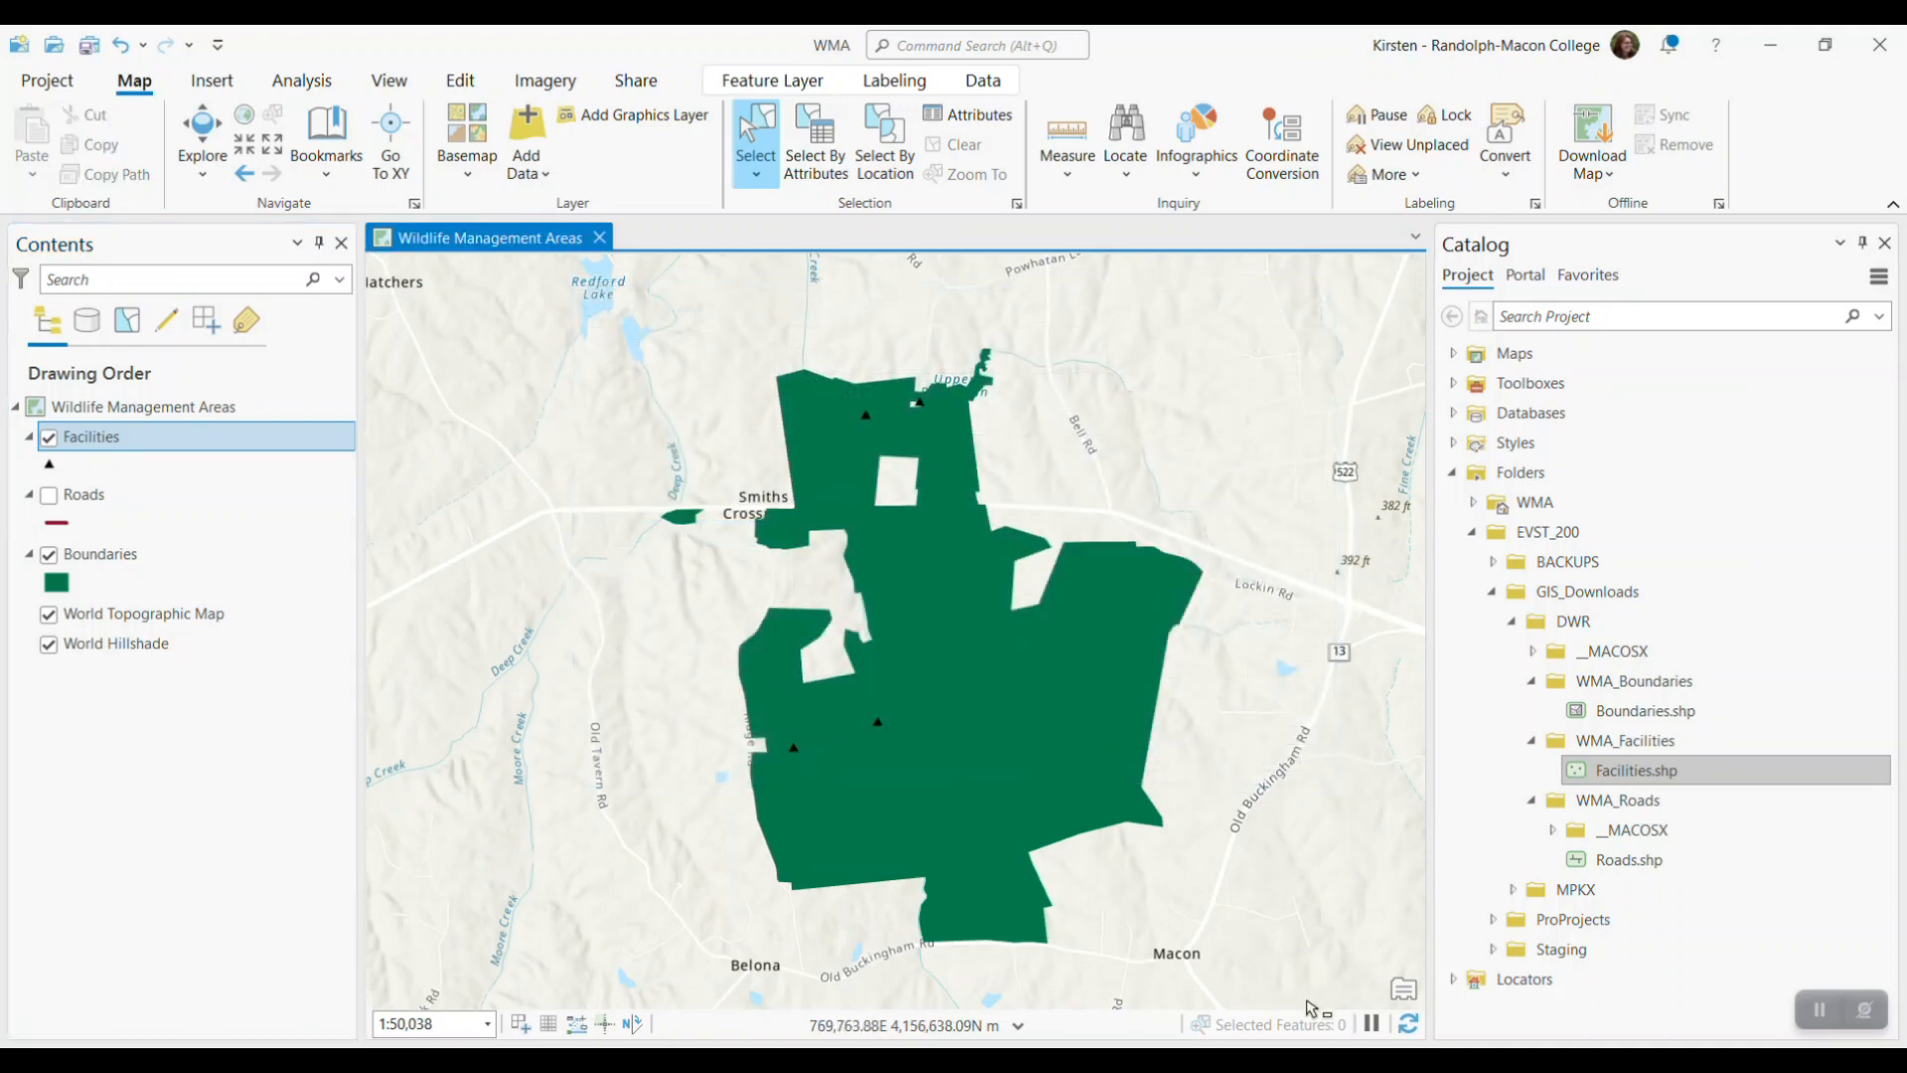
Rename the Facilities layer as Boat Ramps
{"action": "left_click", "coordinate": [117, 444]}
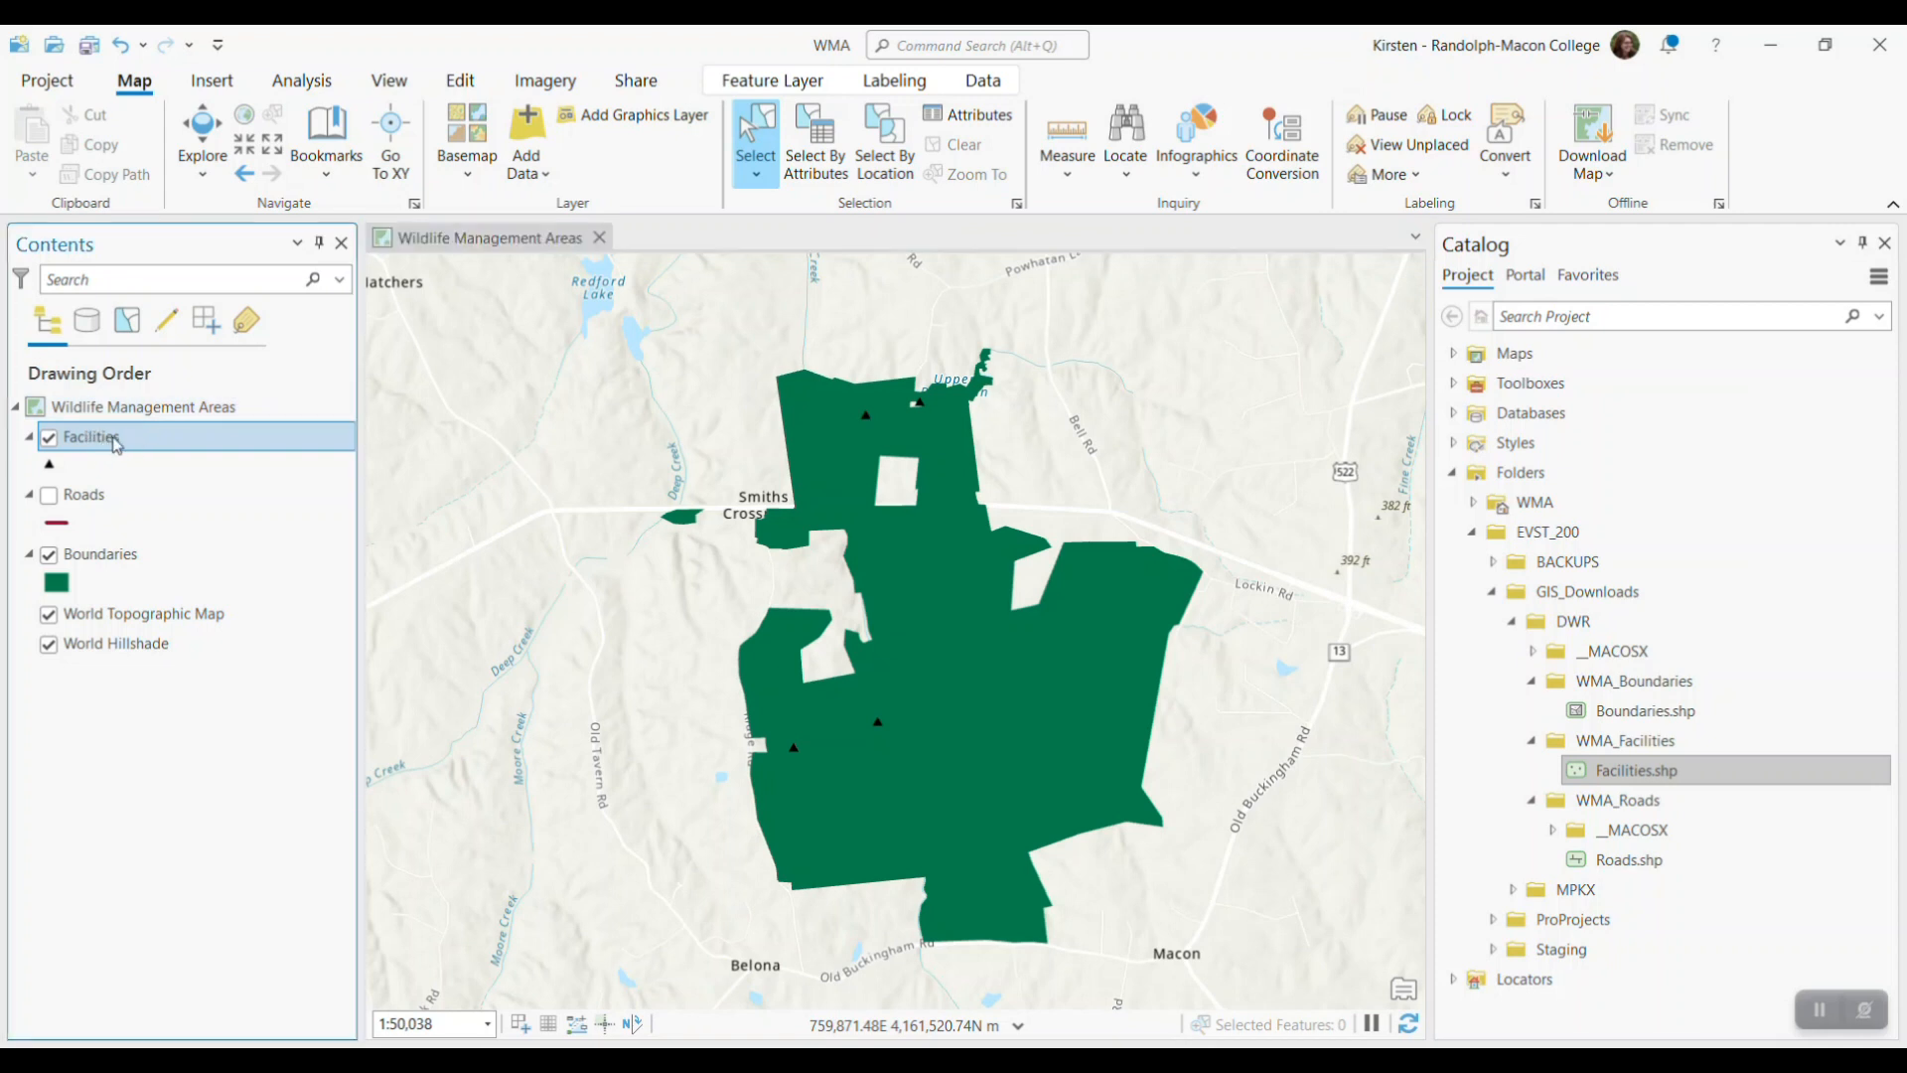
{"action": "type", "text": "Boat Ramps"}
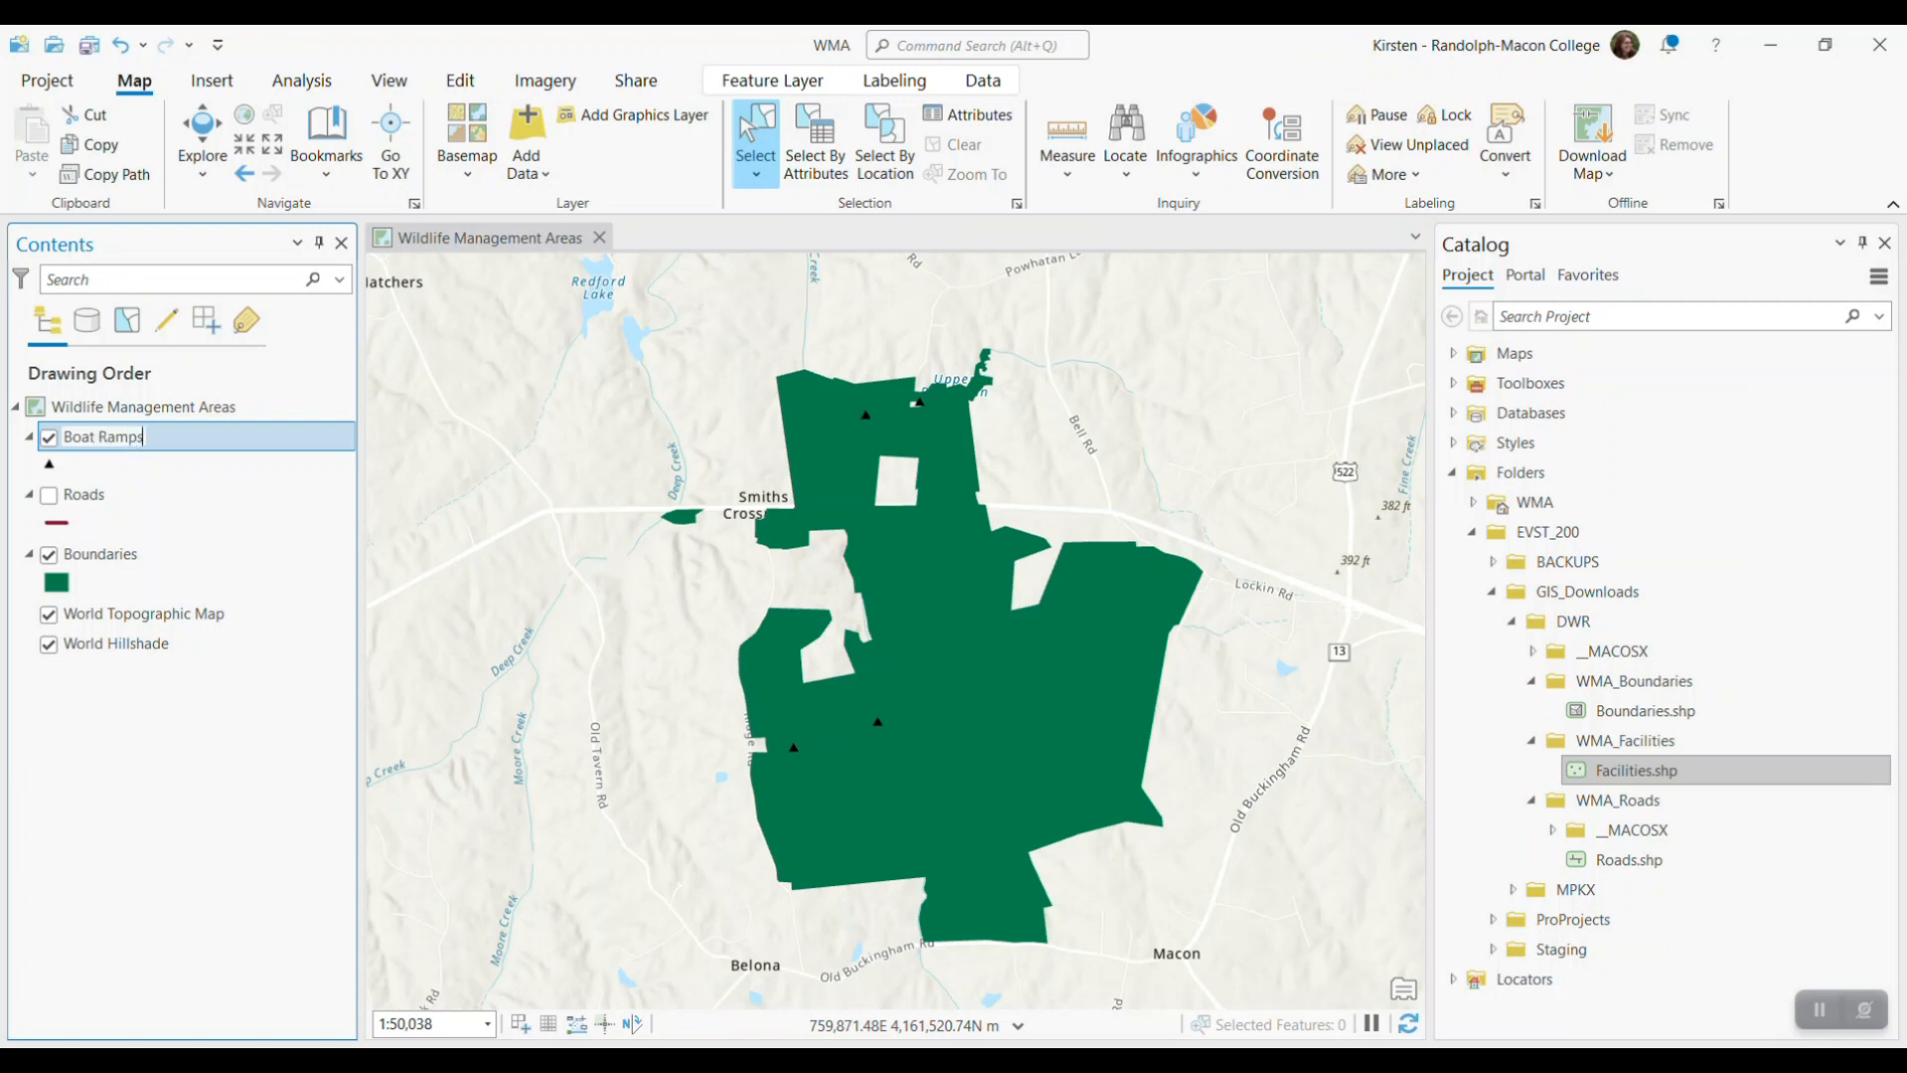
{"action": "key", "text": "Return"}
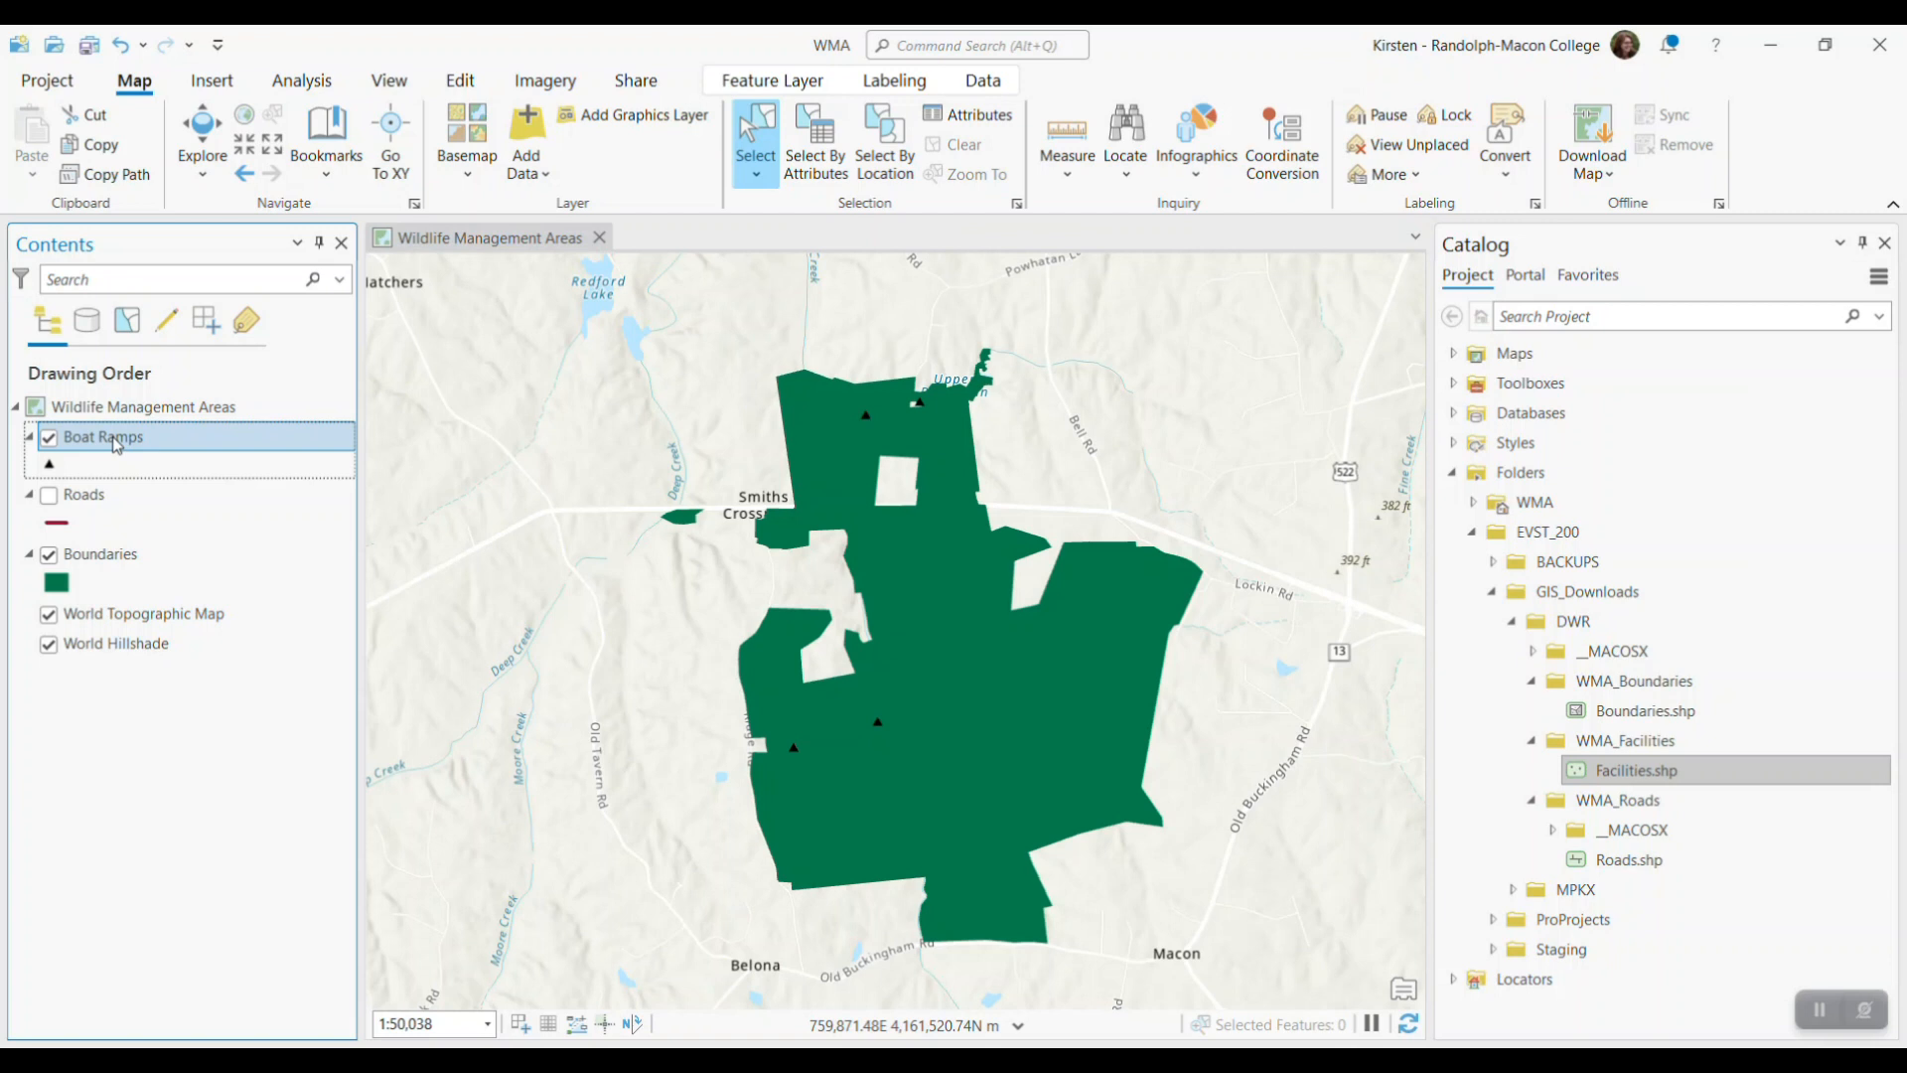
Search the symbol gallery for boat and apply the smallest Small Boat symbol to the Boat Ramps layer
{"action": "right_click", "coordinate": [116, 444]}
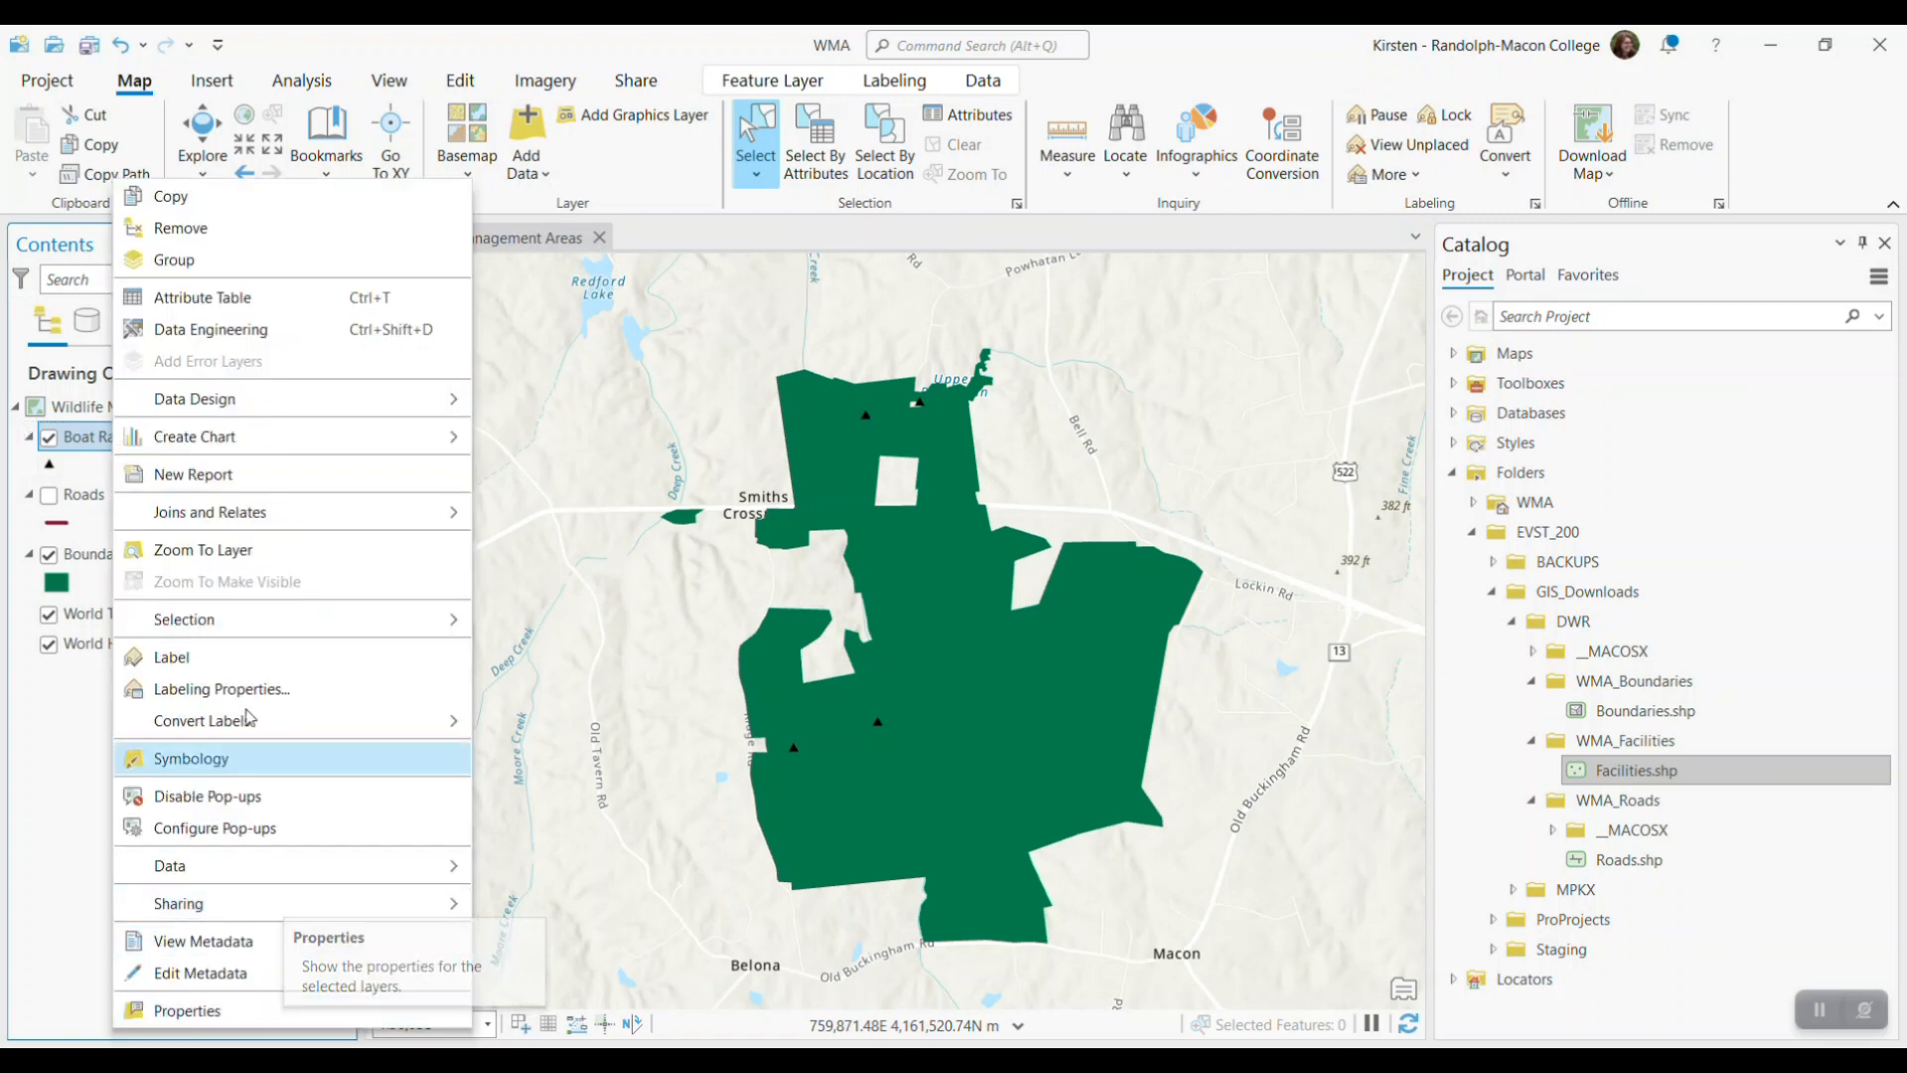
{"action": "left_click", "coordinate": [221, 759]}
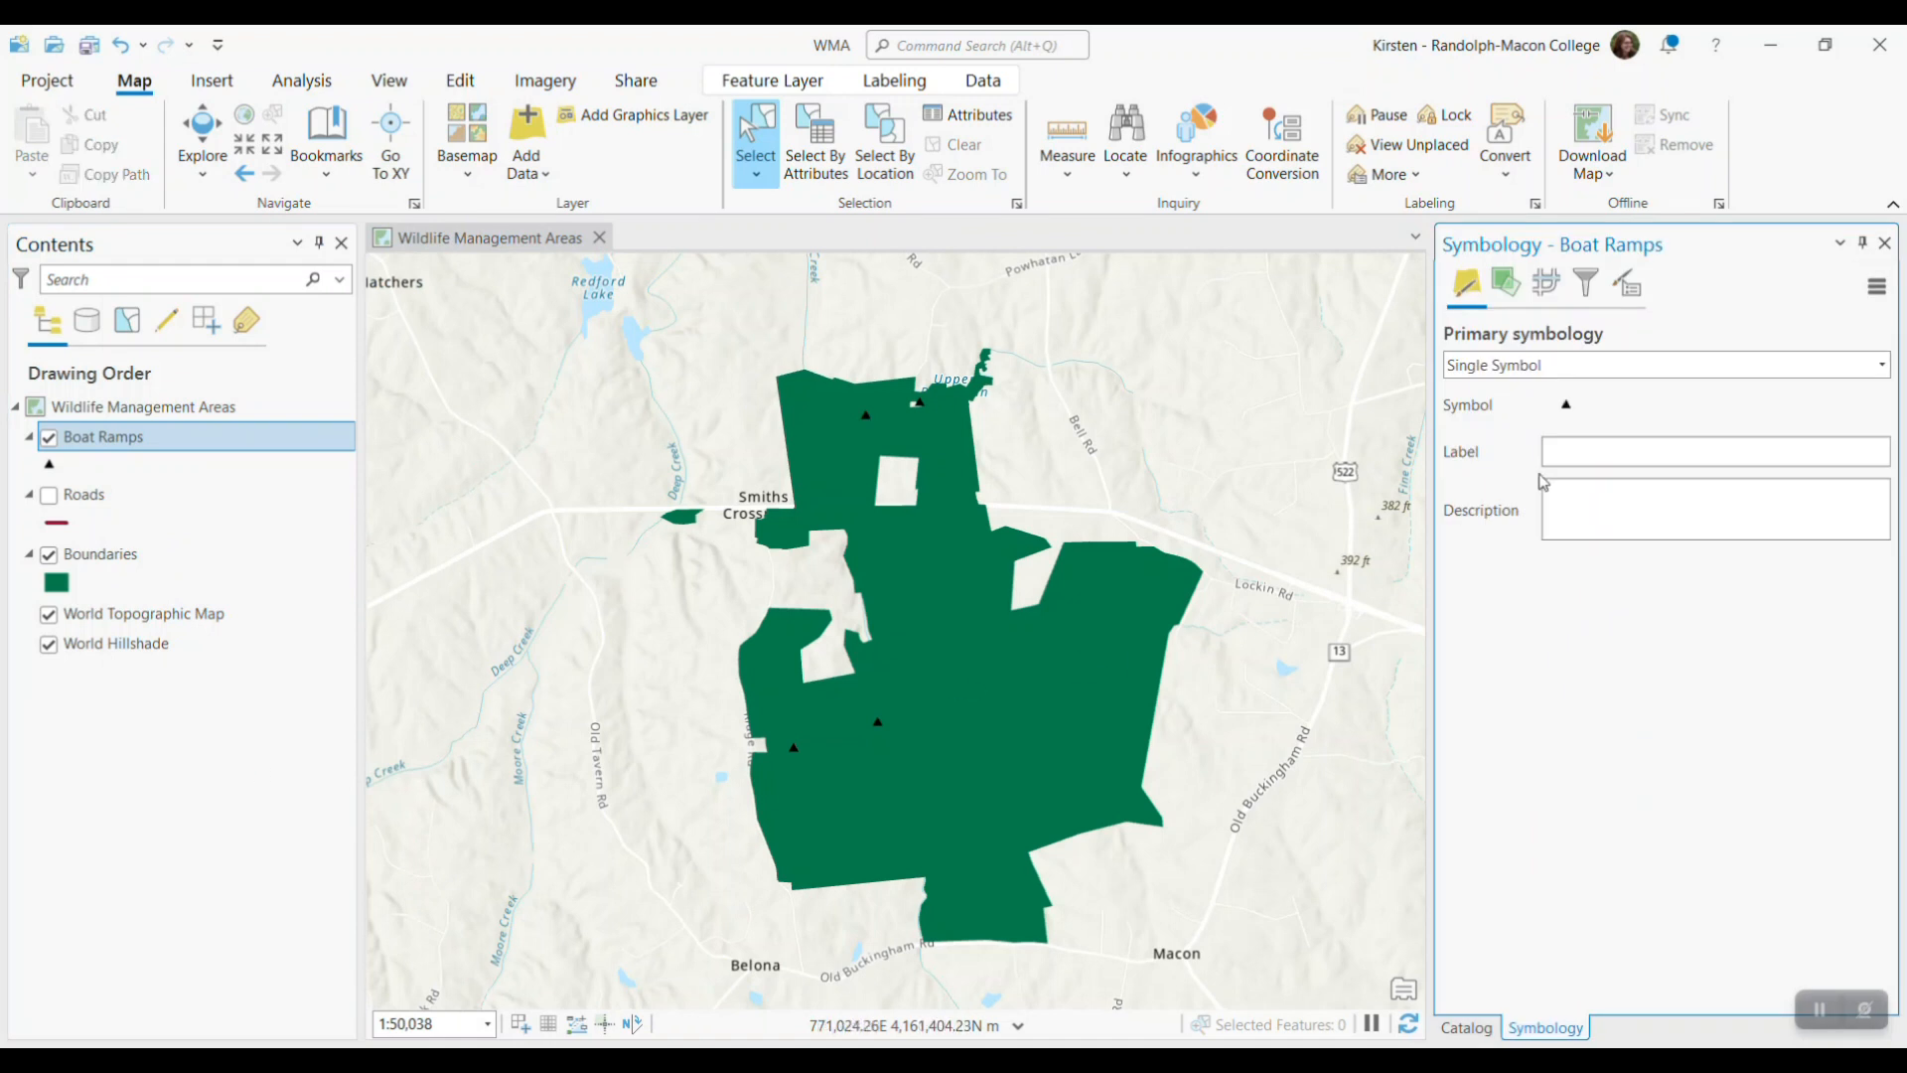
{"action": "left_click", "coordinate": [1567, 406]}
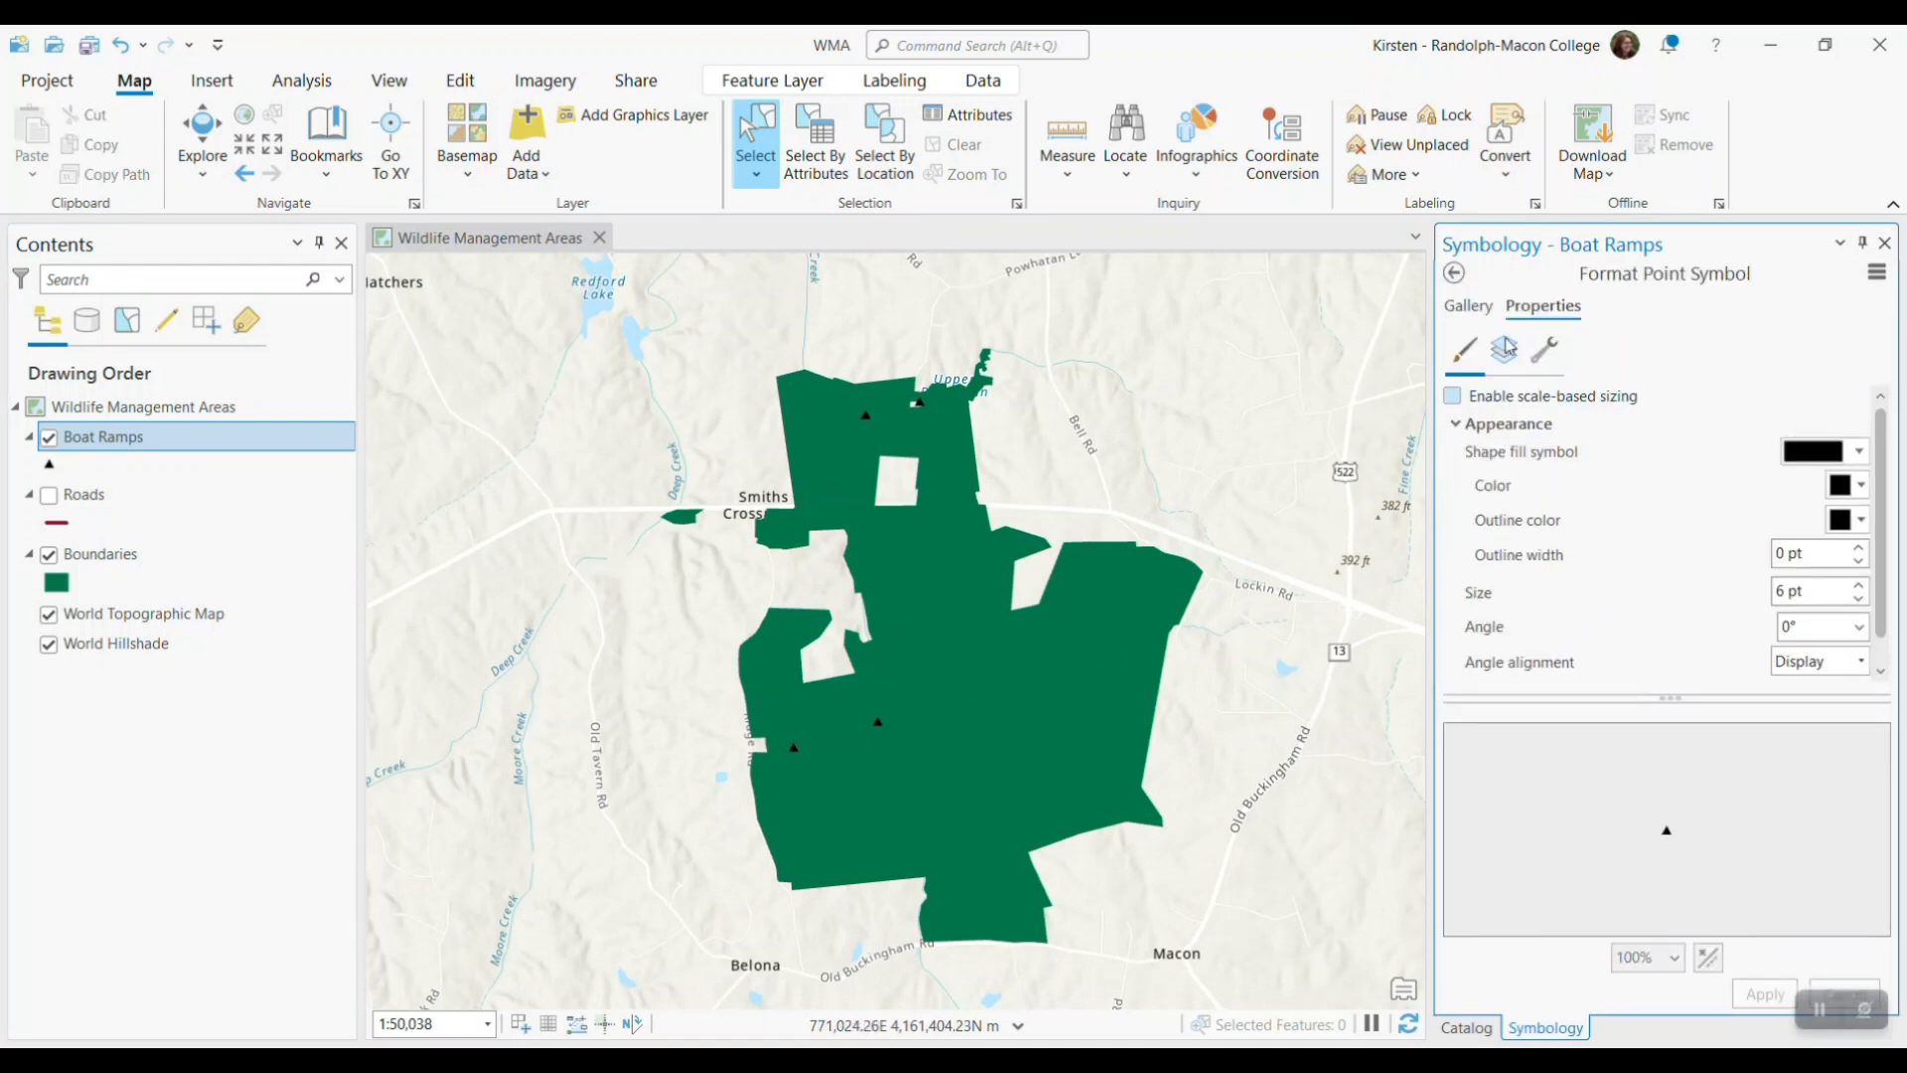
{"action": "left_click", "coordinate": [1471, 311]}
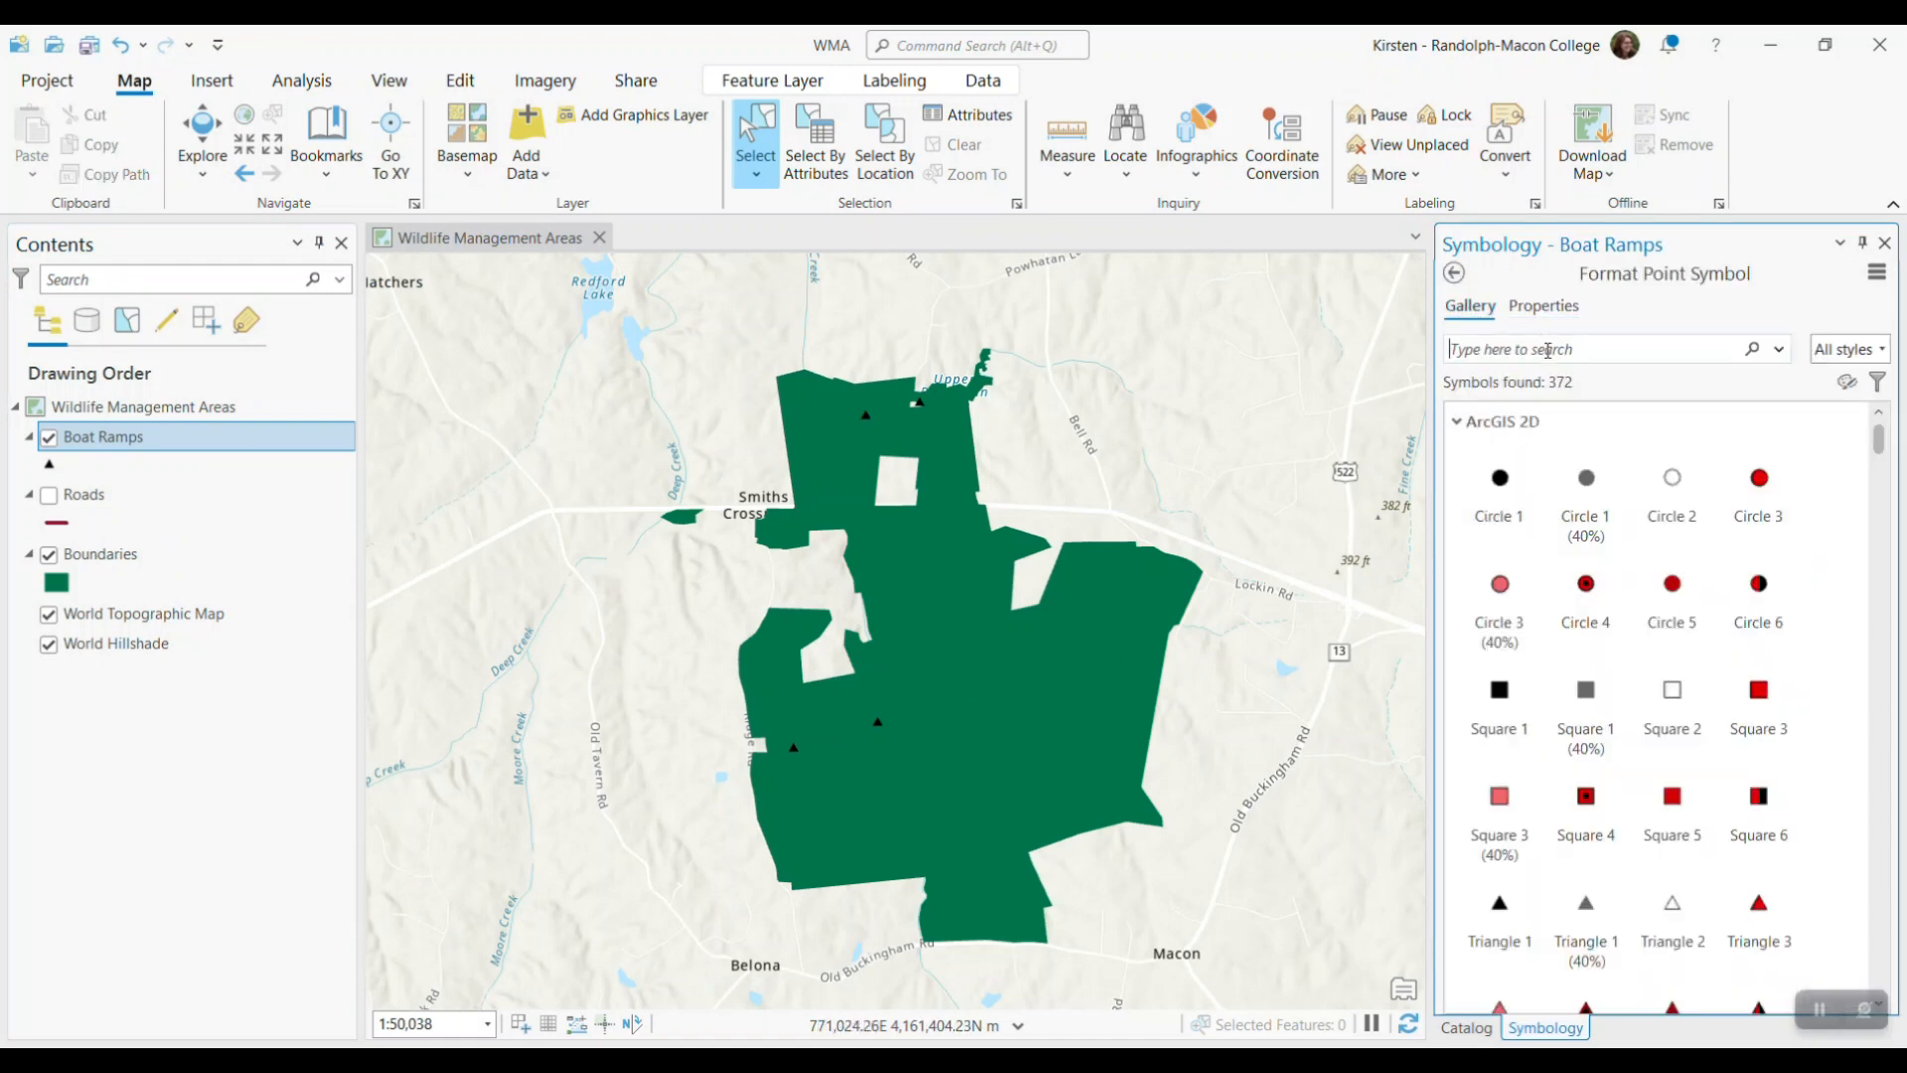
{"action": "type", "text": "boat"}
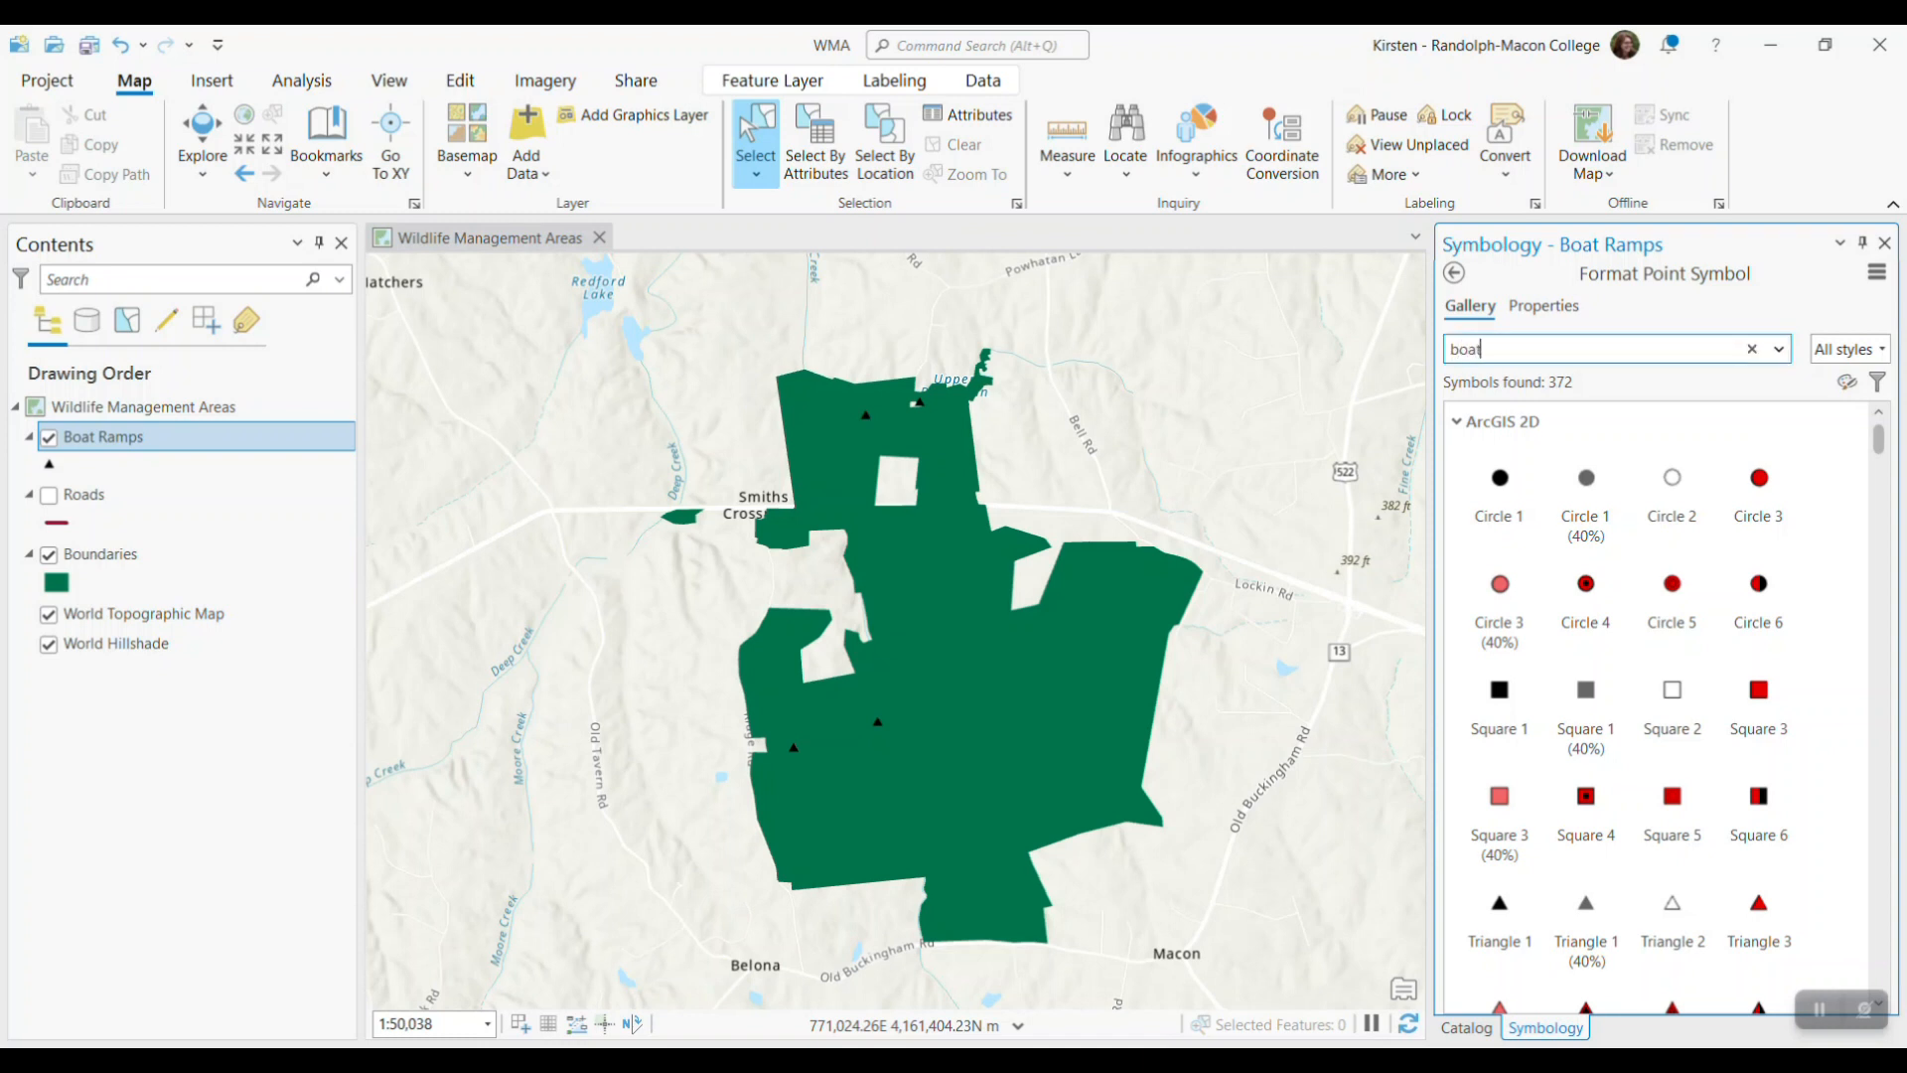
{"action": "key", "text": "Return"}
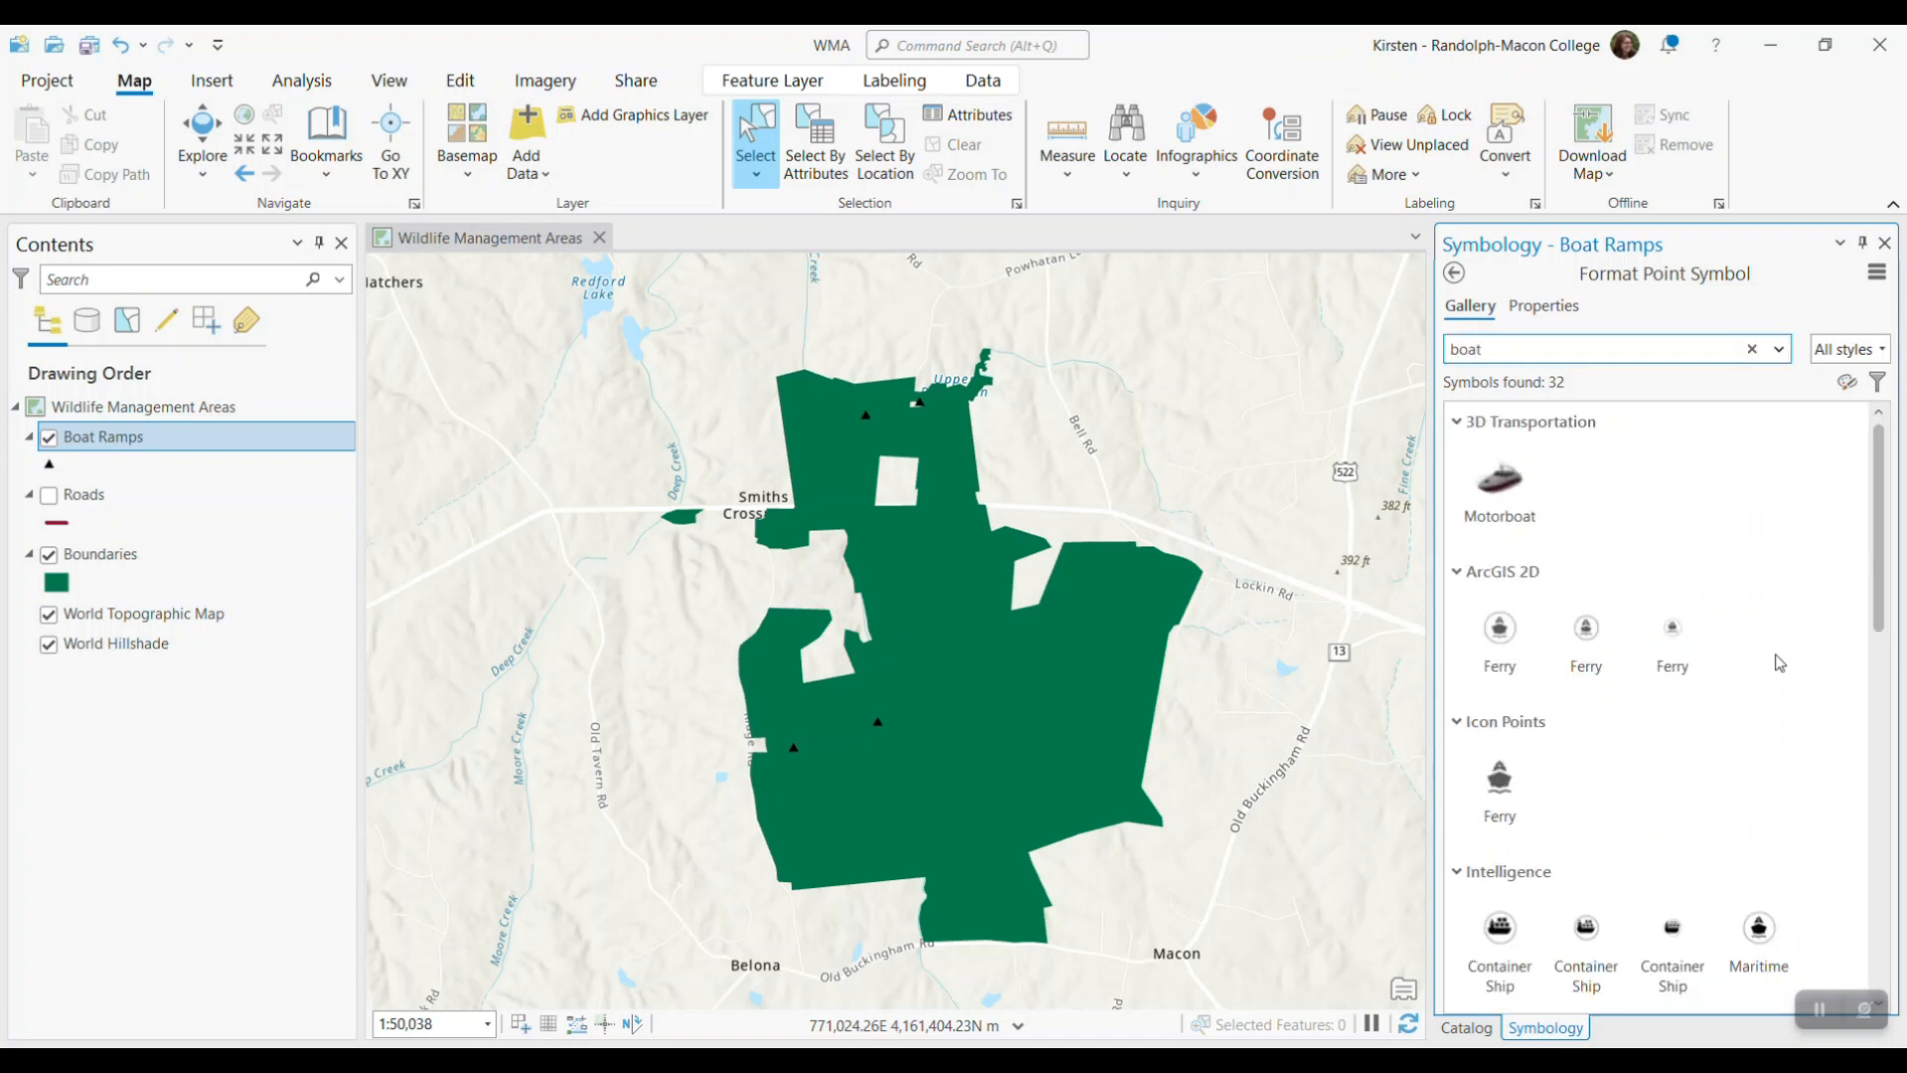
{"action": "scroll", "coordinate": [1779, 656], "scroll_direction": "down", "scroll_amount": 3}
{"action": "scroll", "coordinate": [1779, 663], "scroll_direction": "down", "scroll_amount": 1}
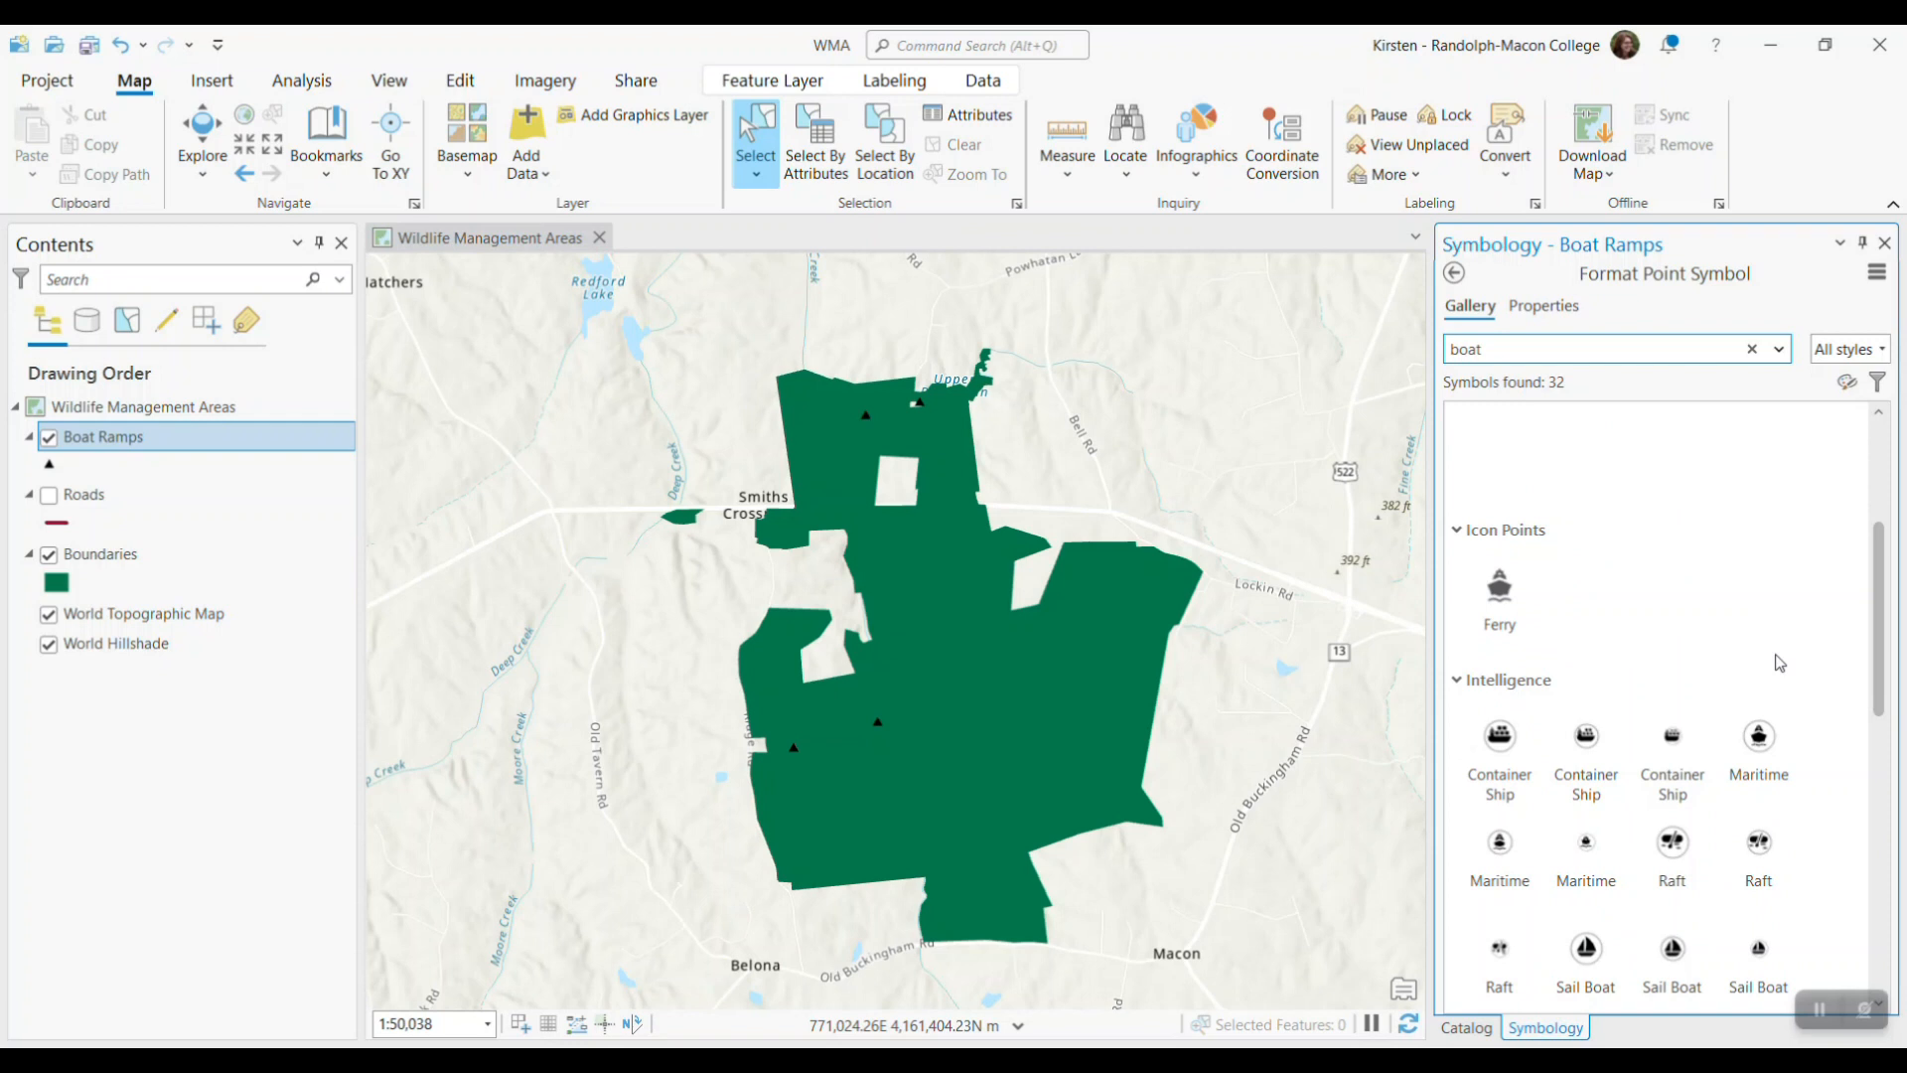
{"action": "scroll", "coordinate": [1779, 663], "scroll_direction": "down", "scroll_amount": 2}
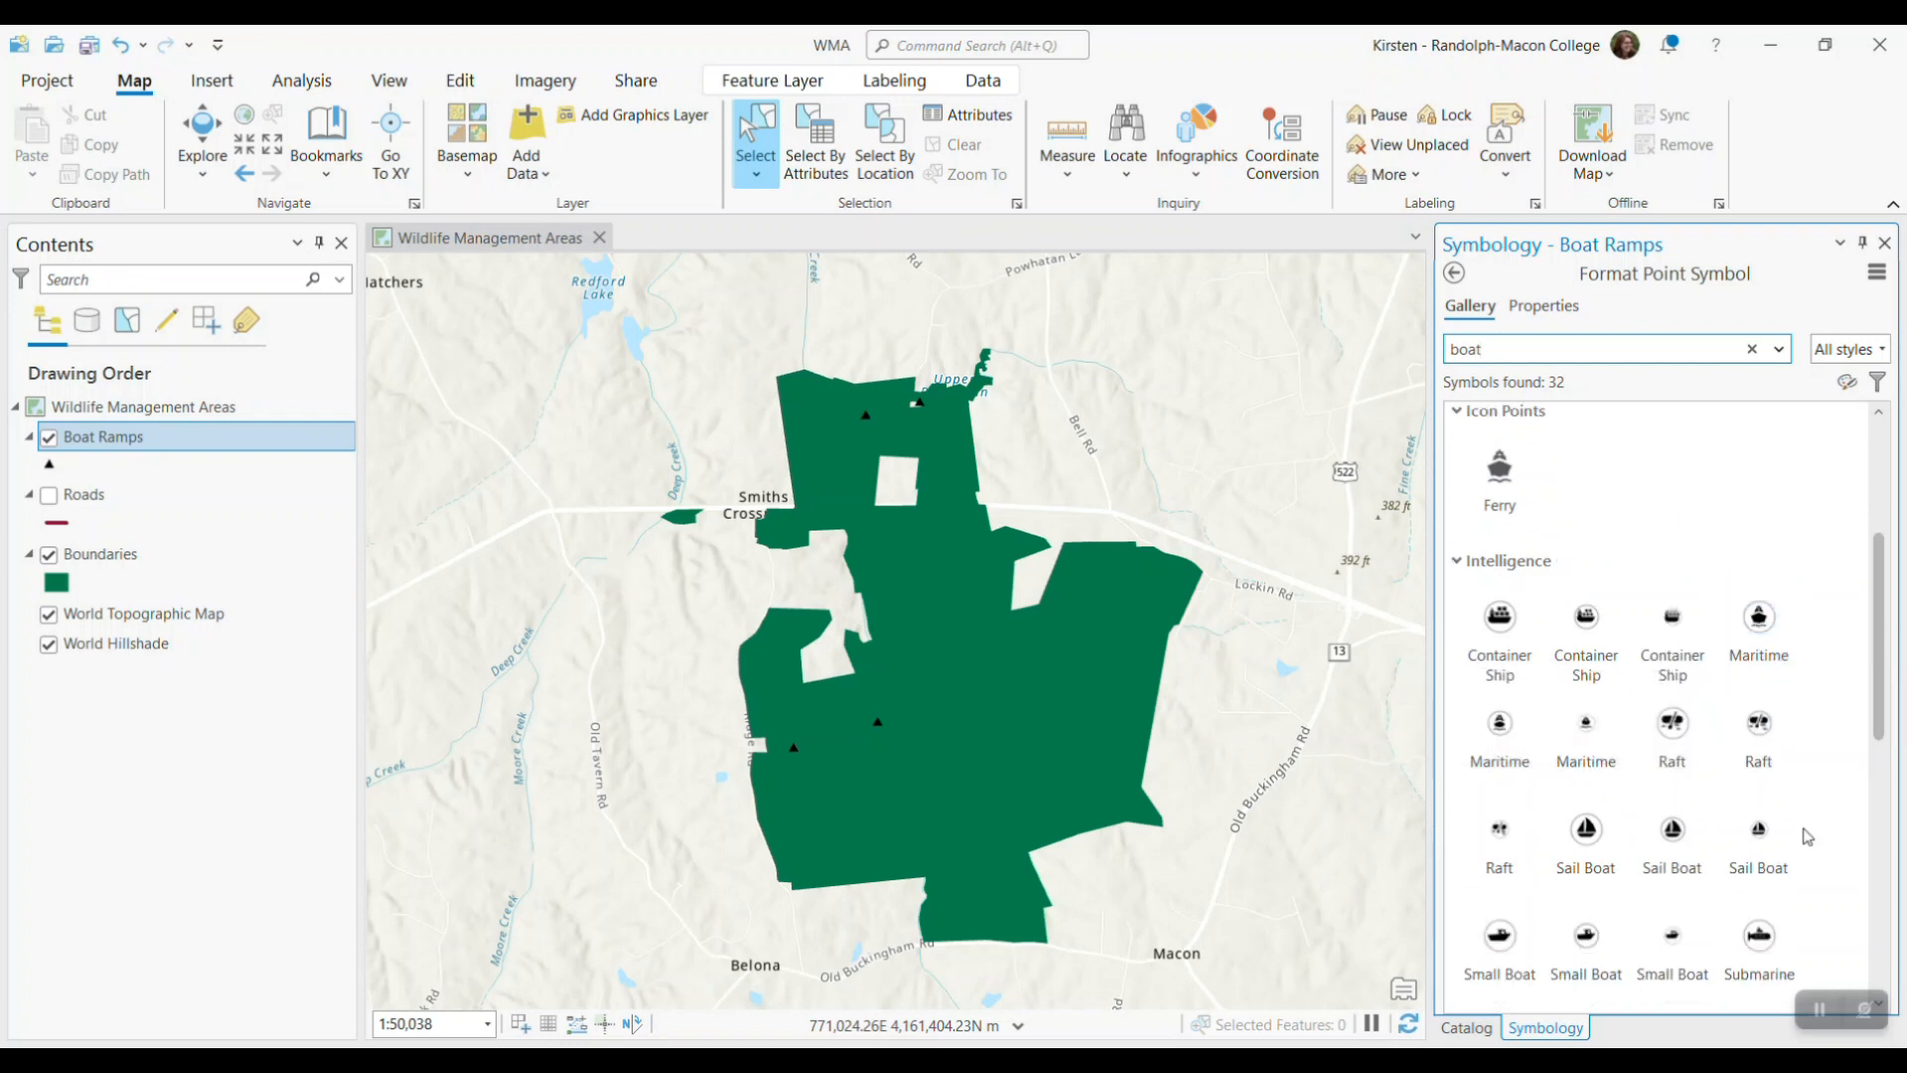
{"action": "scroll", "coordinate": [1803, 832], "scroll_direction": "down", "scroll_amount": 1}
{"action": "left_click", "coordinate": [1671, 887]}
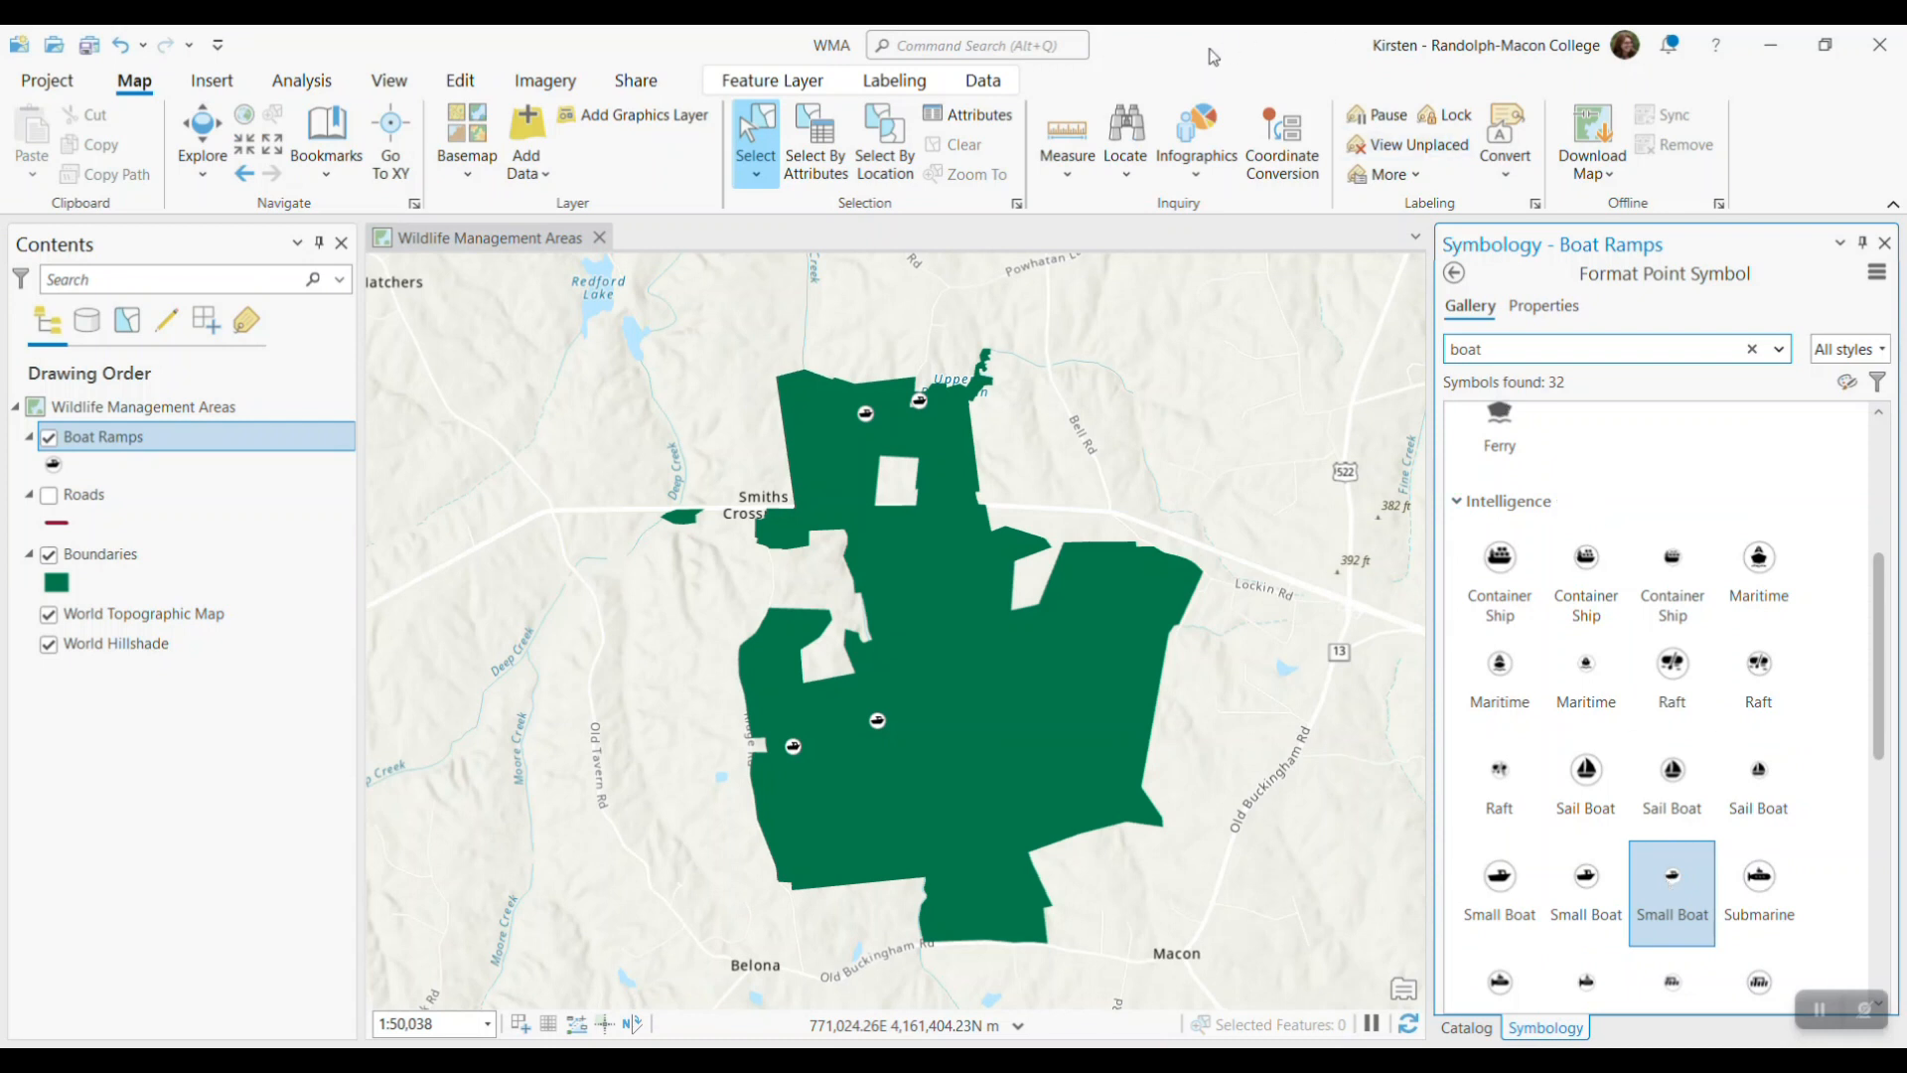
Return to the project catalog and check the details of the Facilities.shp source file
{"action": "left_click", "coordinate": [1466, 1027]}
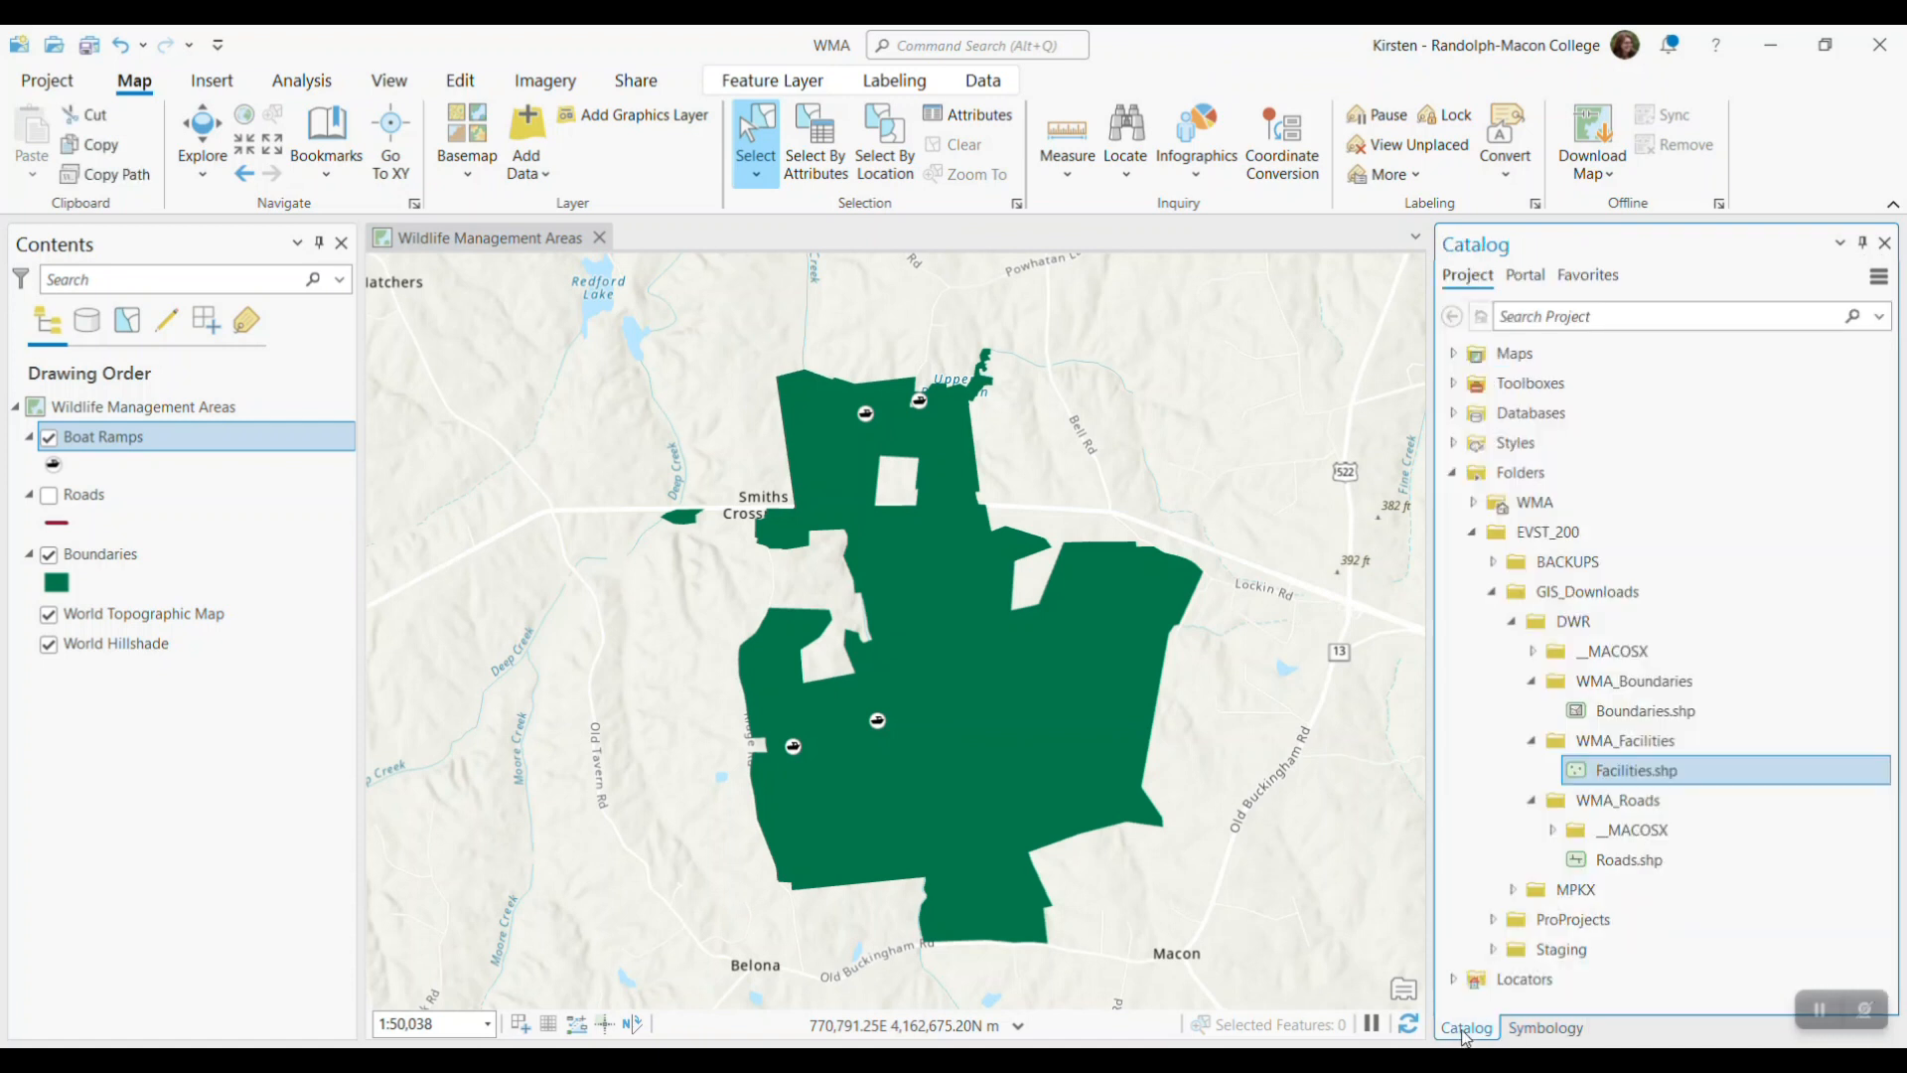
{"action": "mouse_move", "coordinate": [1659, 785]}
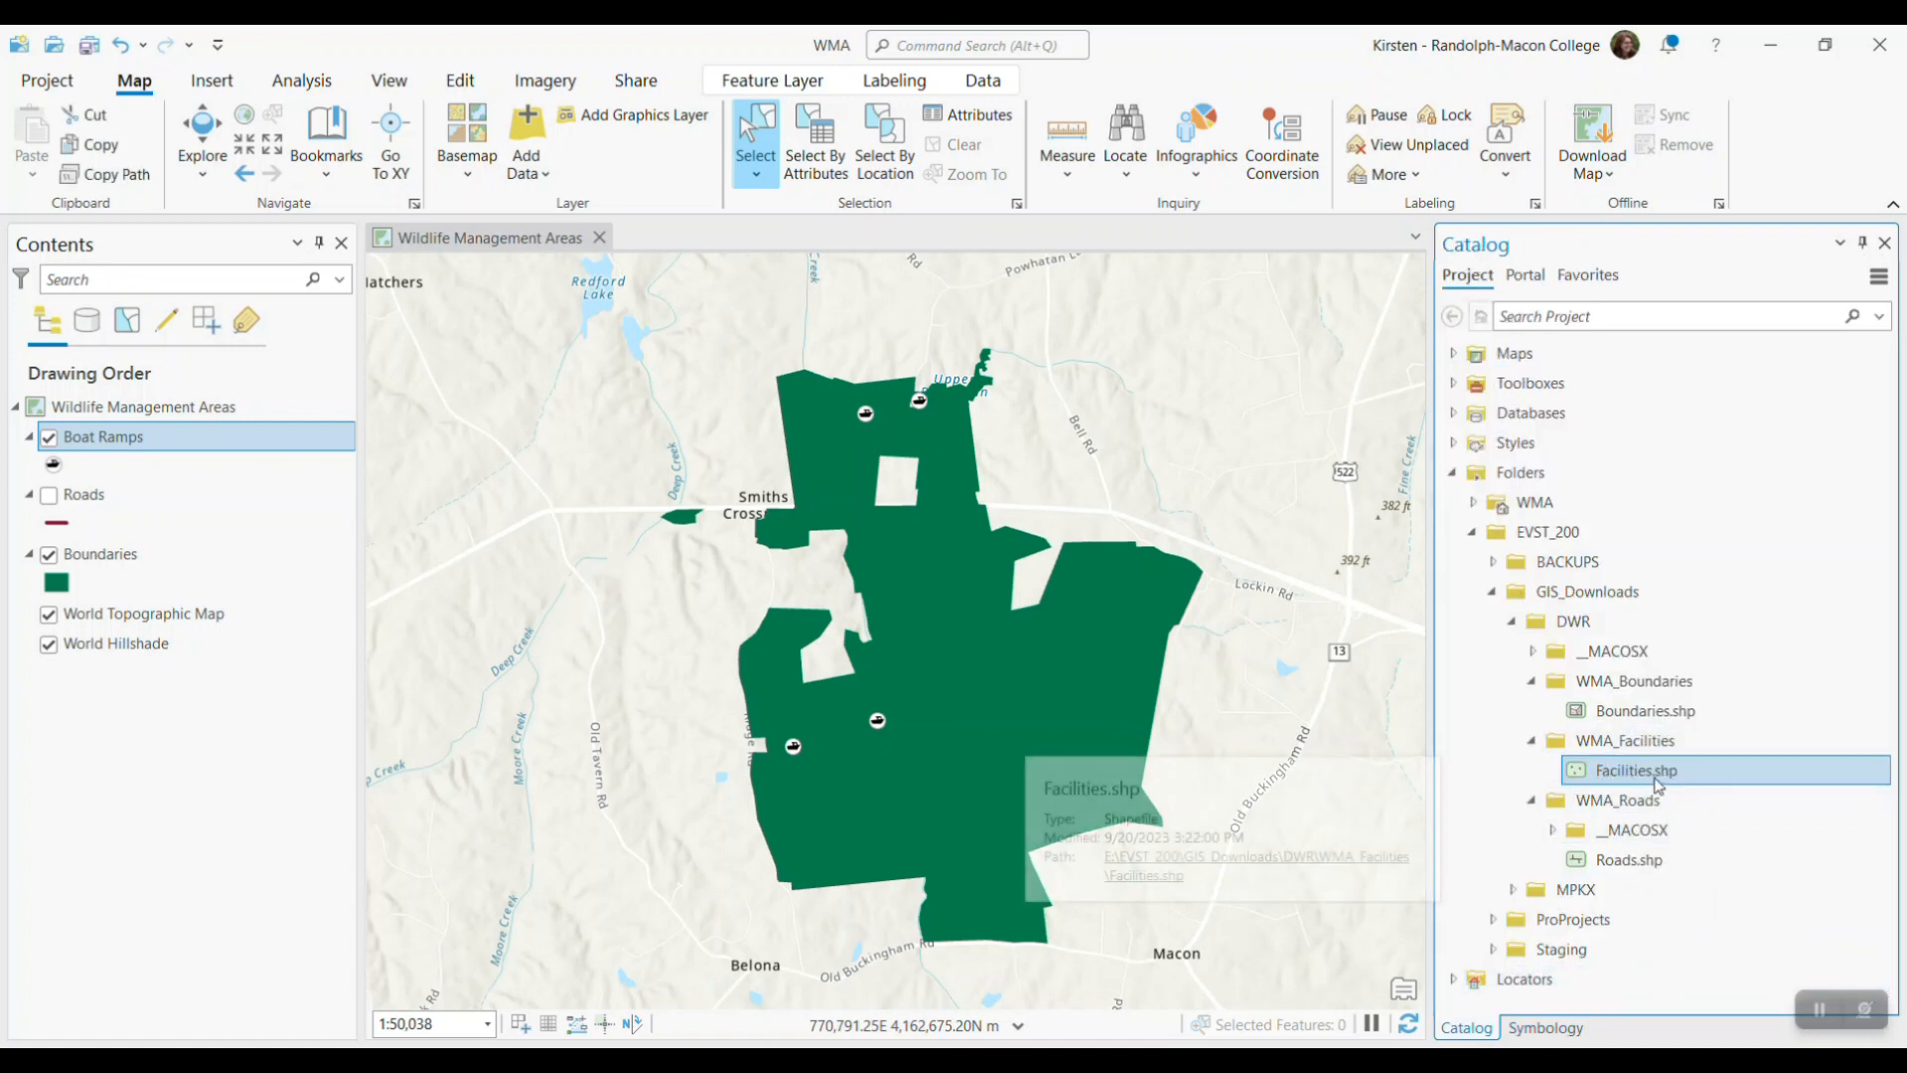
Inspect the full shapefile path of the Boat Ramps layer's data source in its layer properties
{"action": "right_click", "coordinate": [132, 446]}
{"action": "left_click", "coordinate": [208, 1011]}
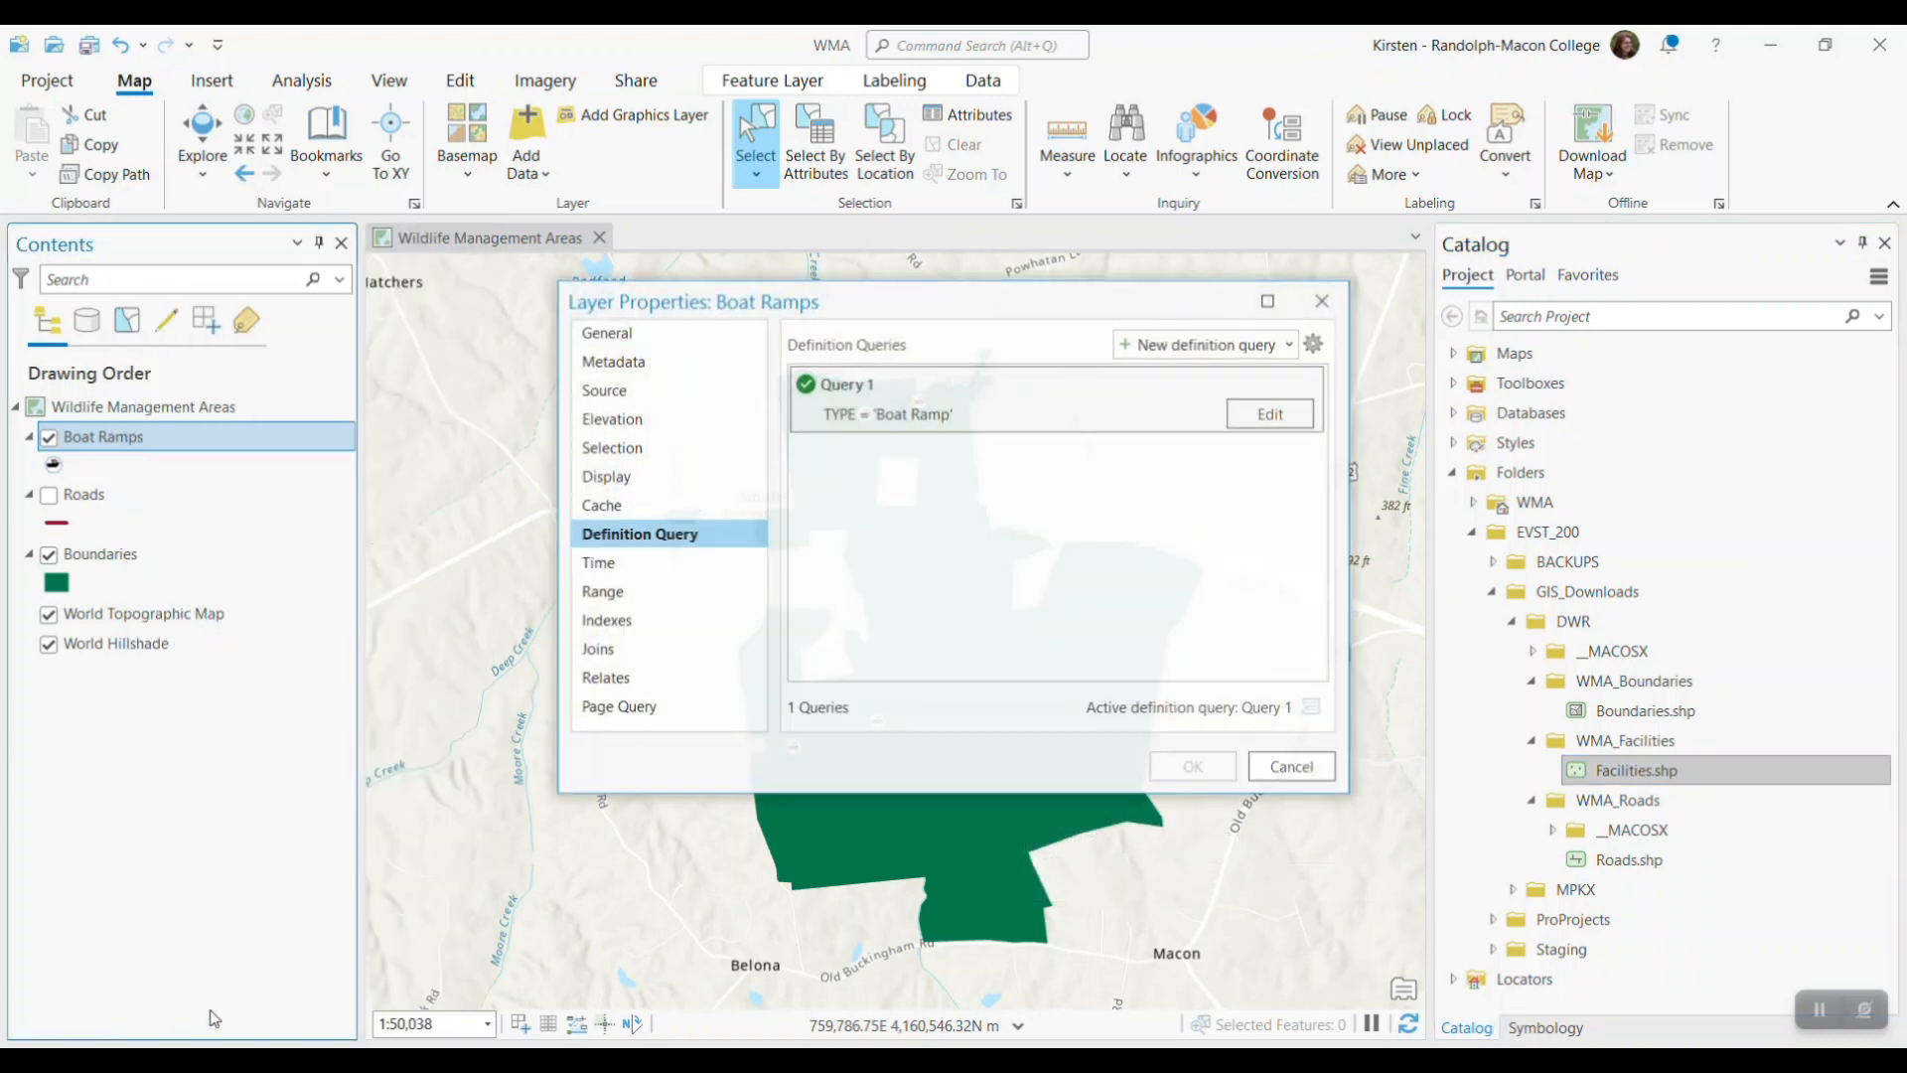
{"action": "left_click", "coordinate": [604, 392]}
{"action": "left_click_drag", "start_coordinate": [1023, 417], "coordinate": [1560, 436]}
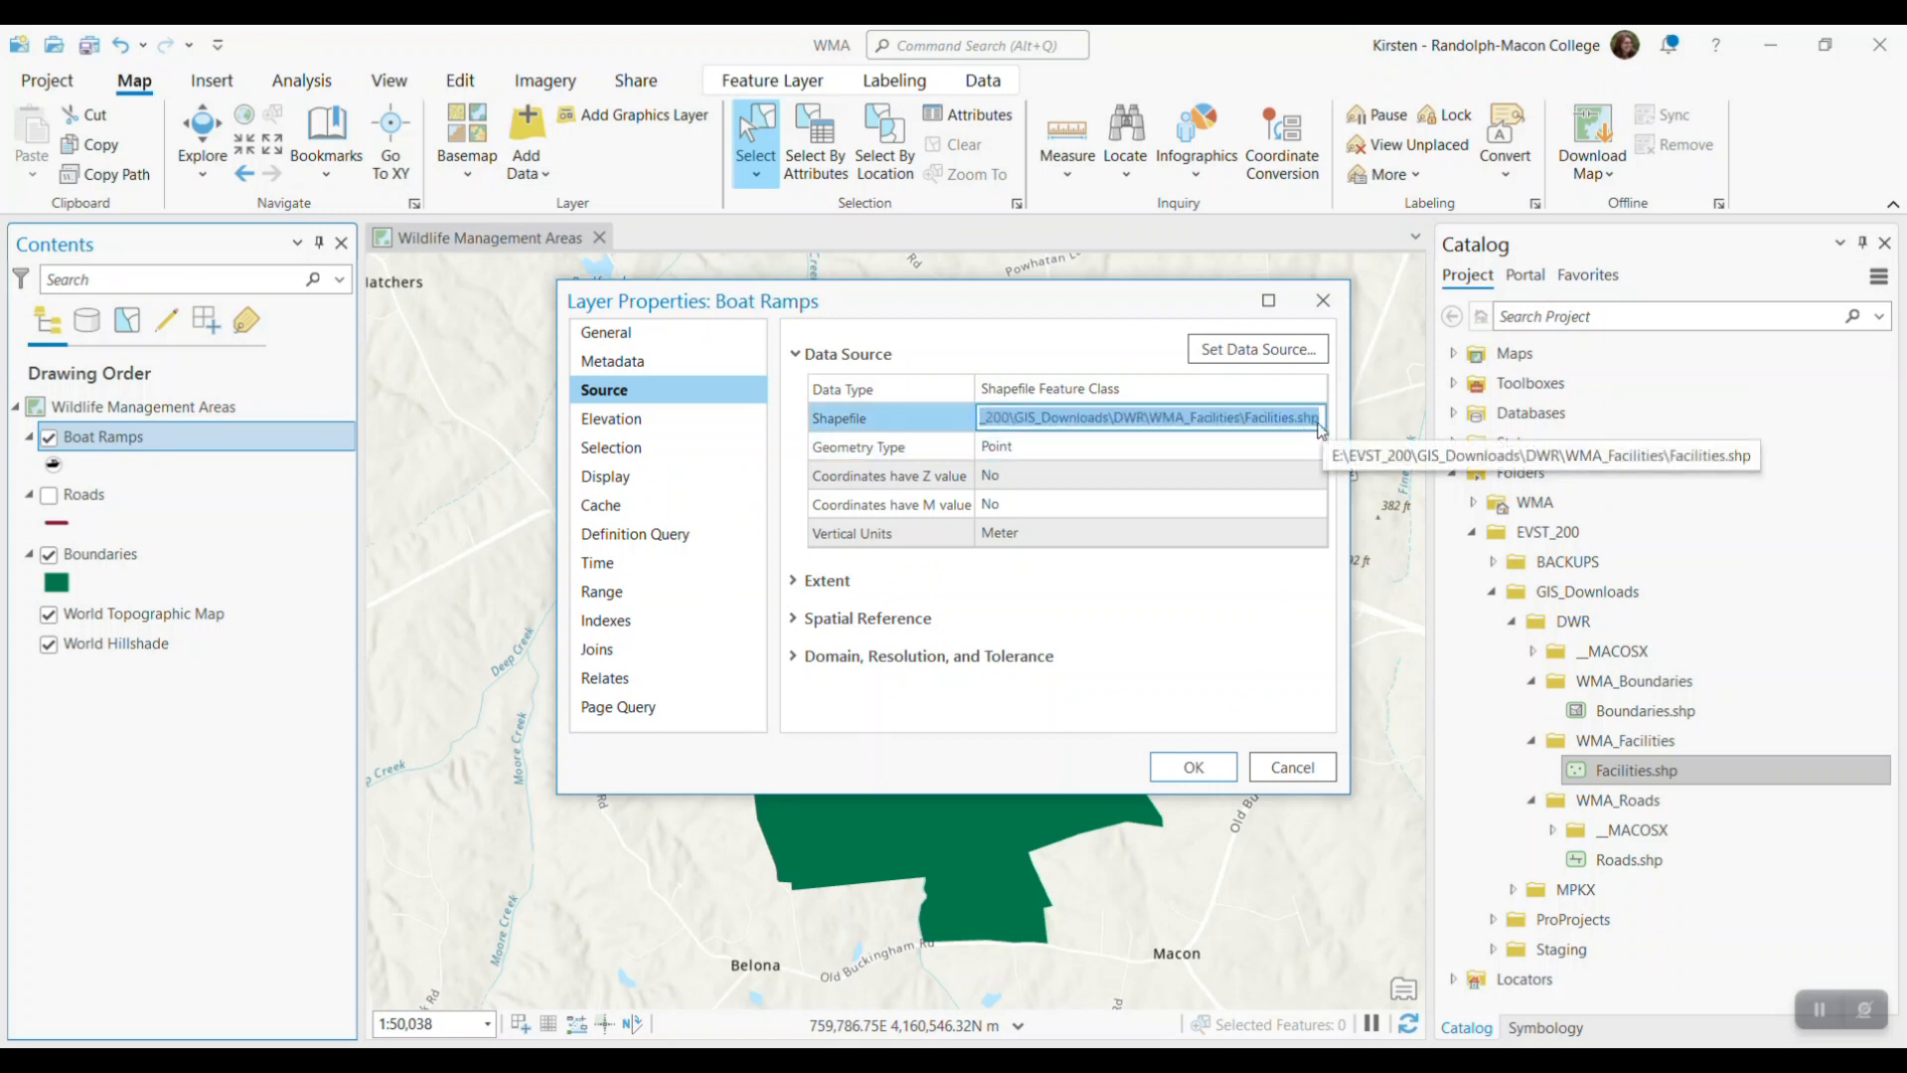
{"action": "left_click", "coordinate": [1291, 766]}
Add the Facilities.shp shapefile to the current map again as a separate layer
{"action": "right_click", "coordinate": [1651, 778]}
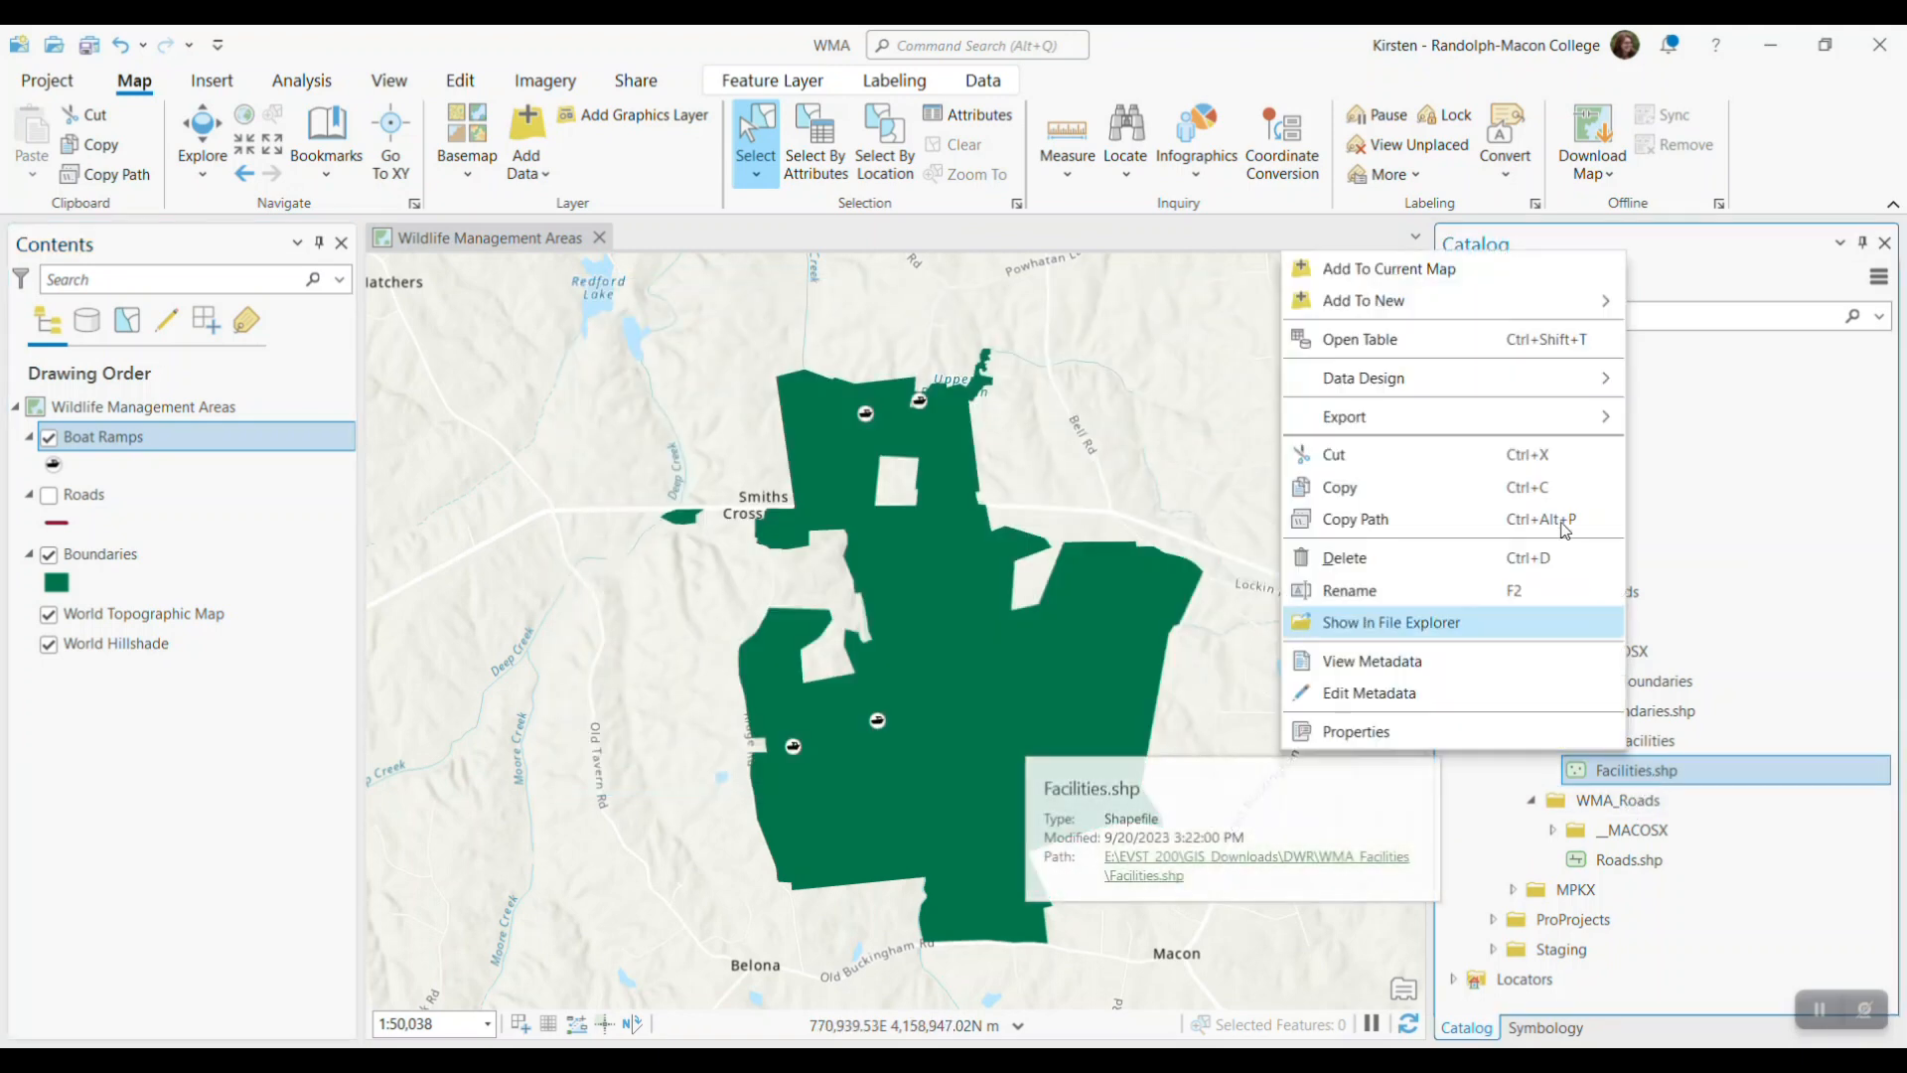
{"action": "left_click", "coordinate": [1413, 270]}
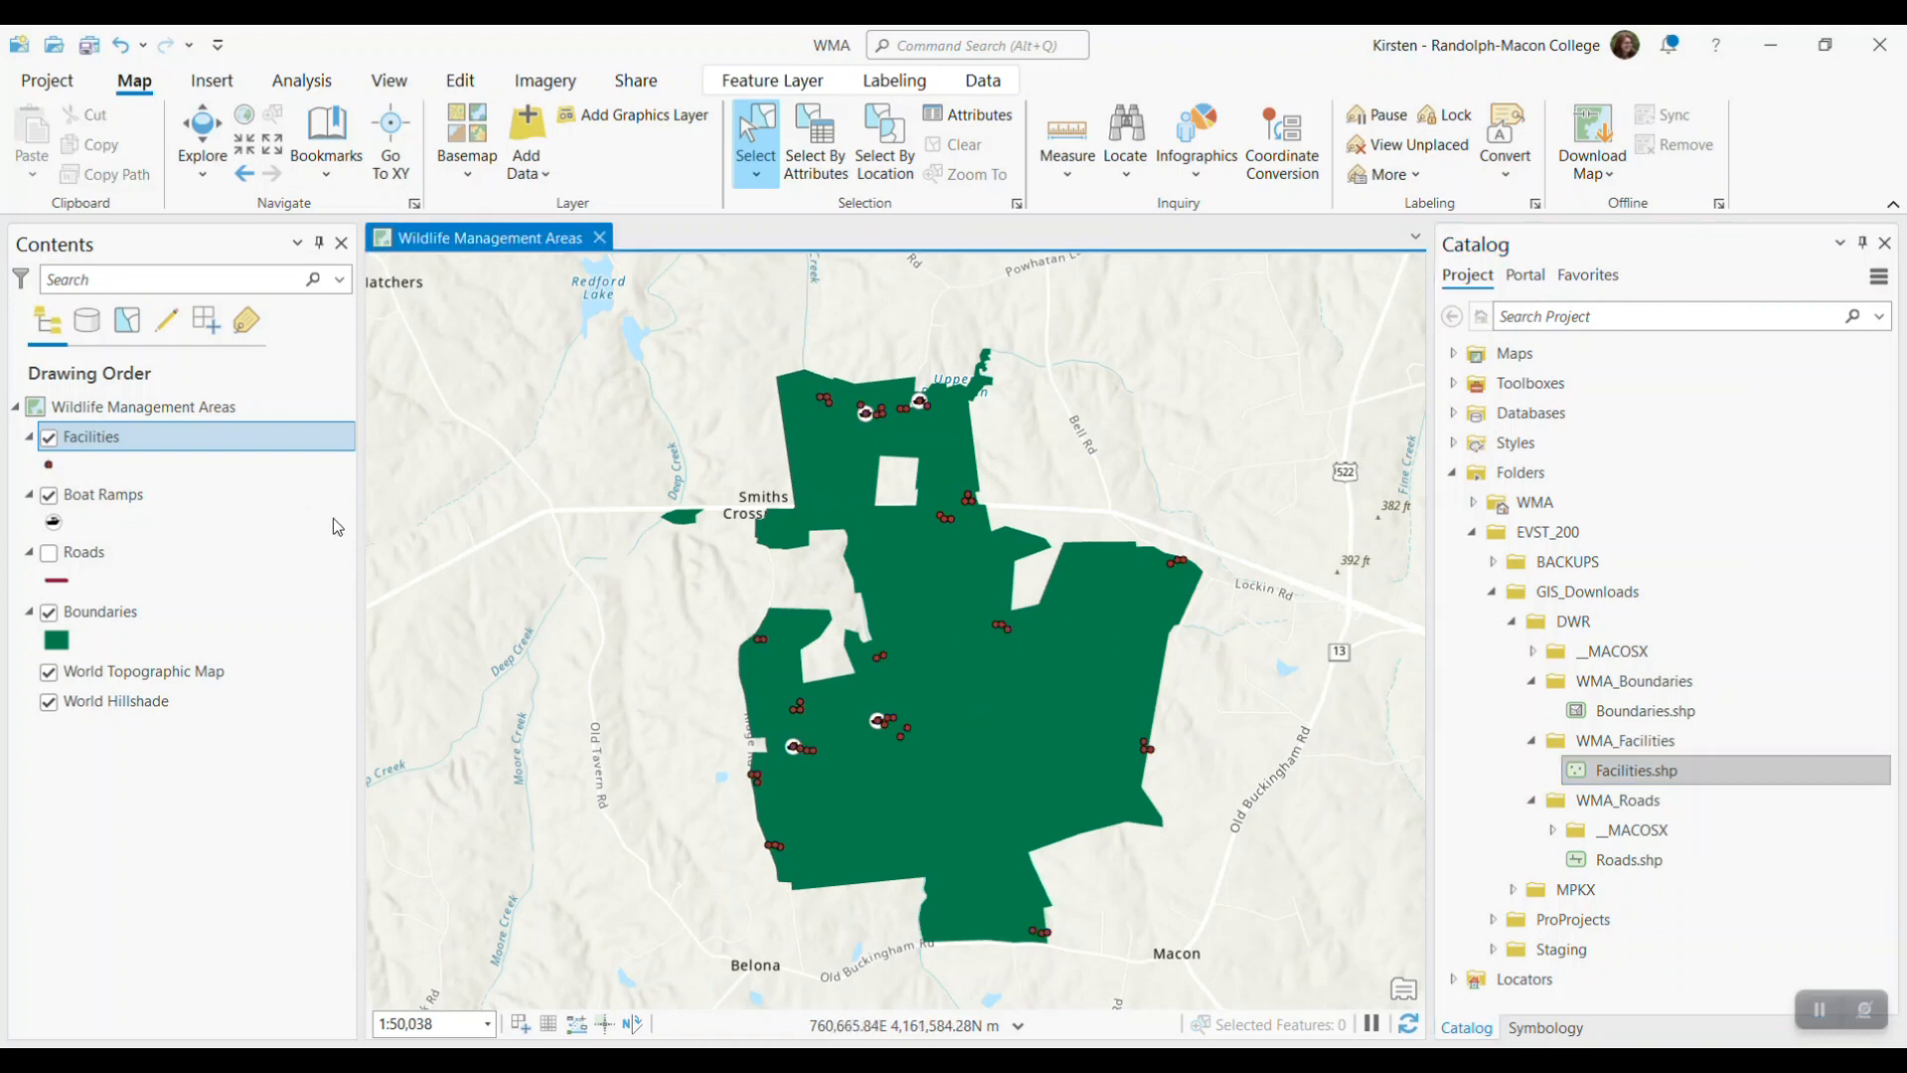
Filter the new Facilities layer with a definition query where TYPE is equal to Parking
{"action": "right_click", "coordinate": [159, 450]}
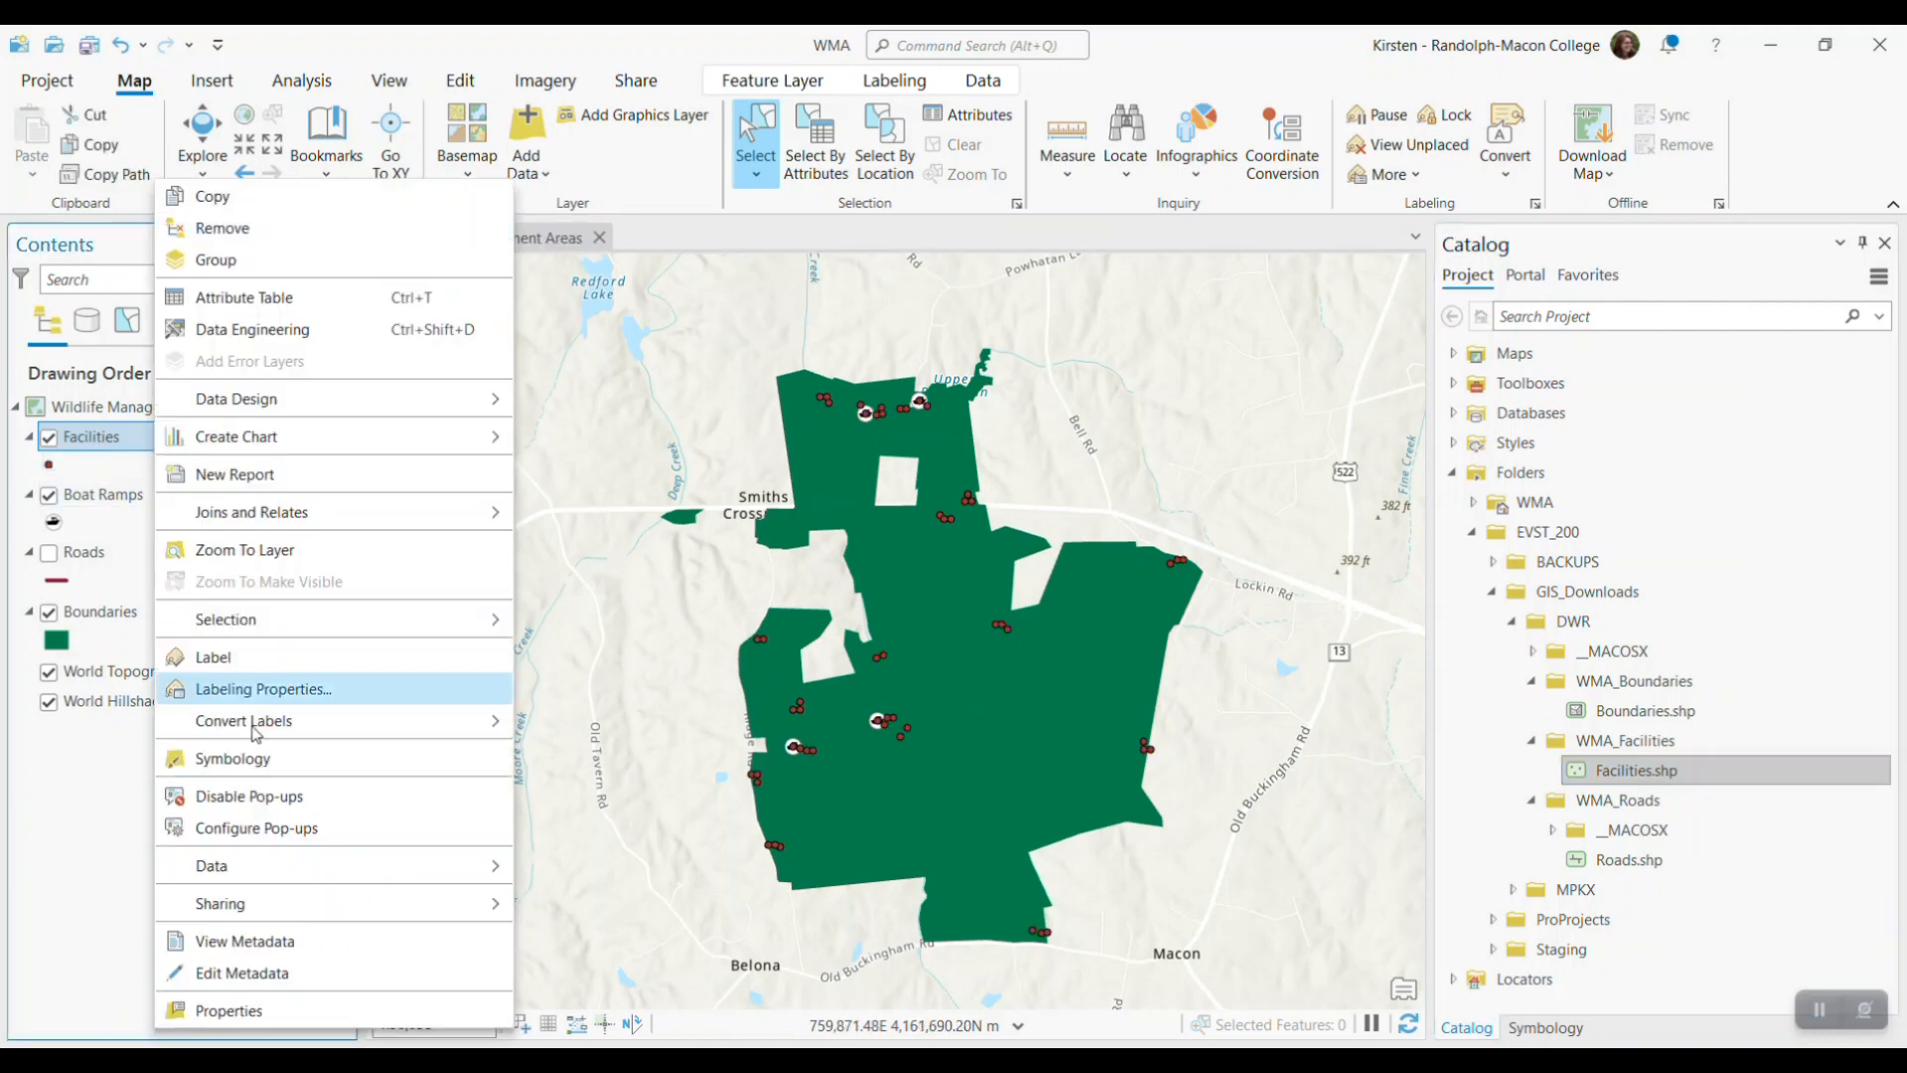
{"action": "left_click", "coordinate": [285, 1013]}
{"action": "left_click", "coordinate": [735, 541]}
{"action": "left_click", "coordinate": [1098, 539]}
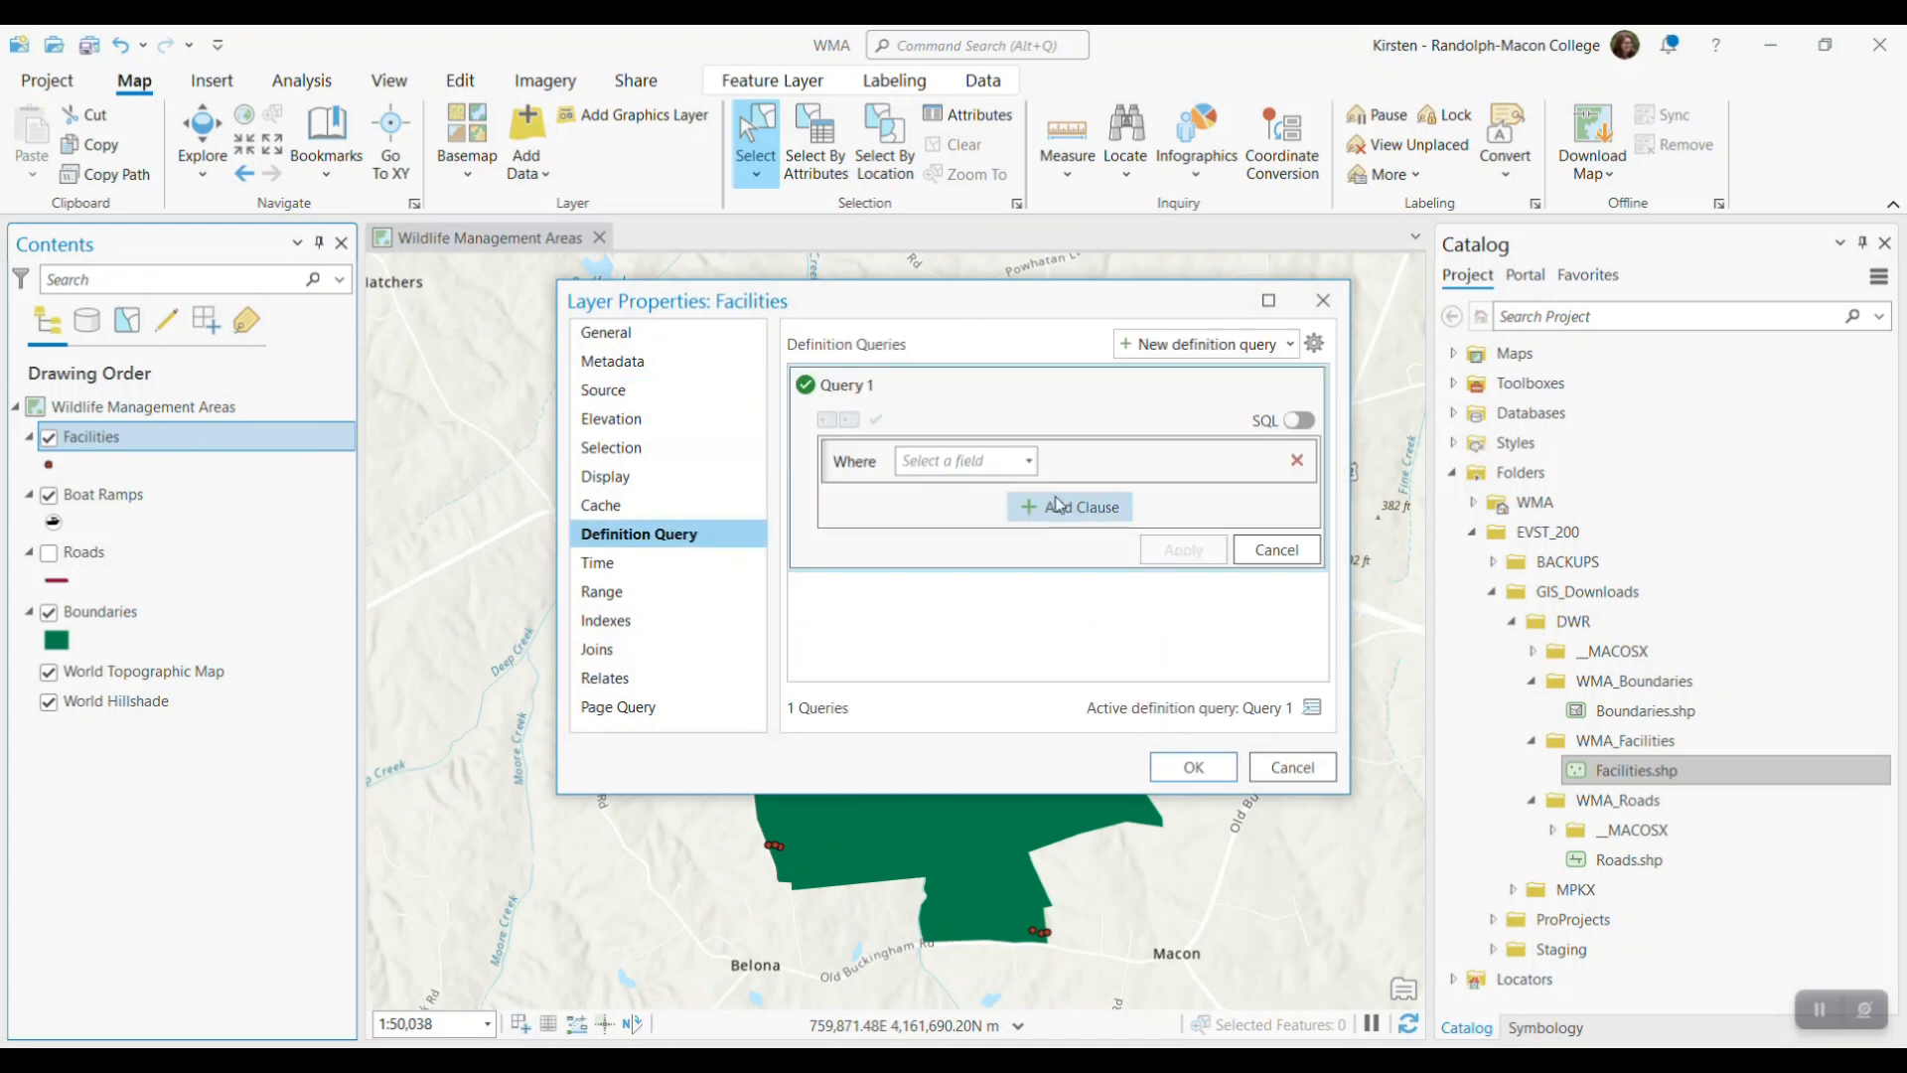
{"action": "left_click", "coordinate": [1026, 463]}
{"action": "left_click", "coordinate": [924, 539]}
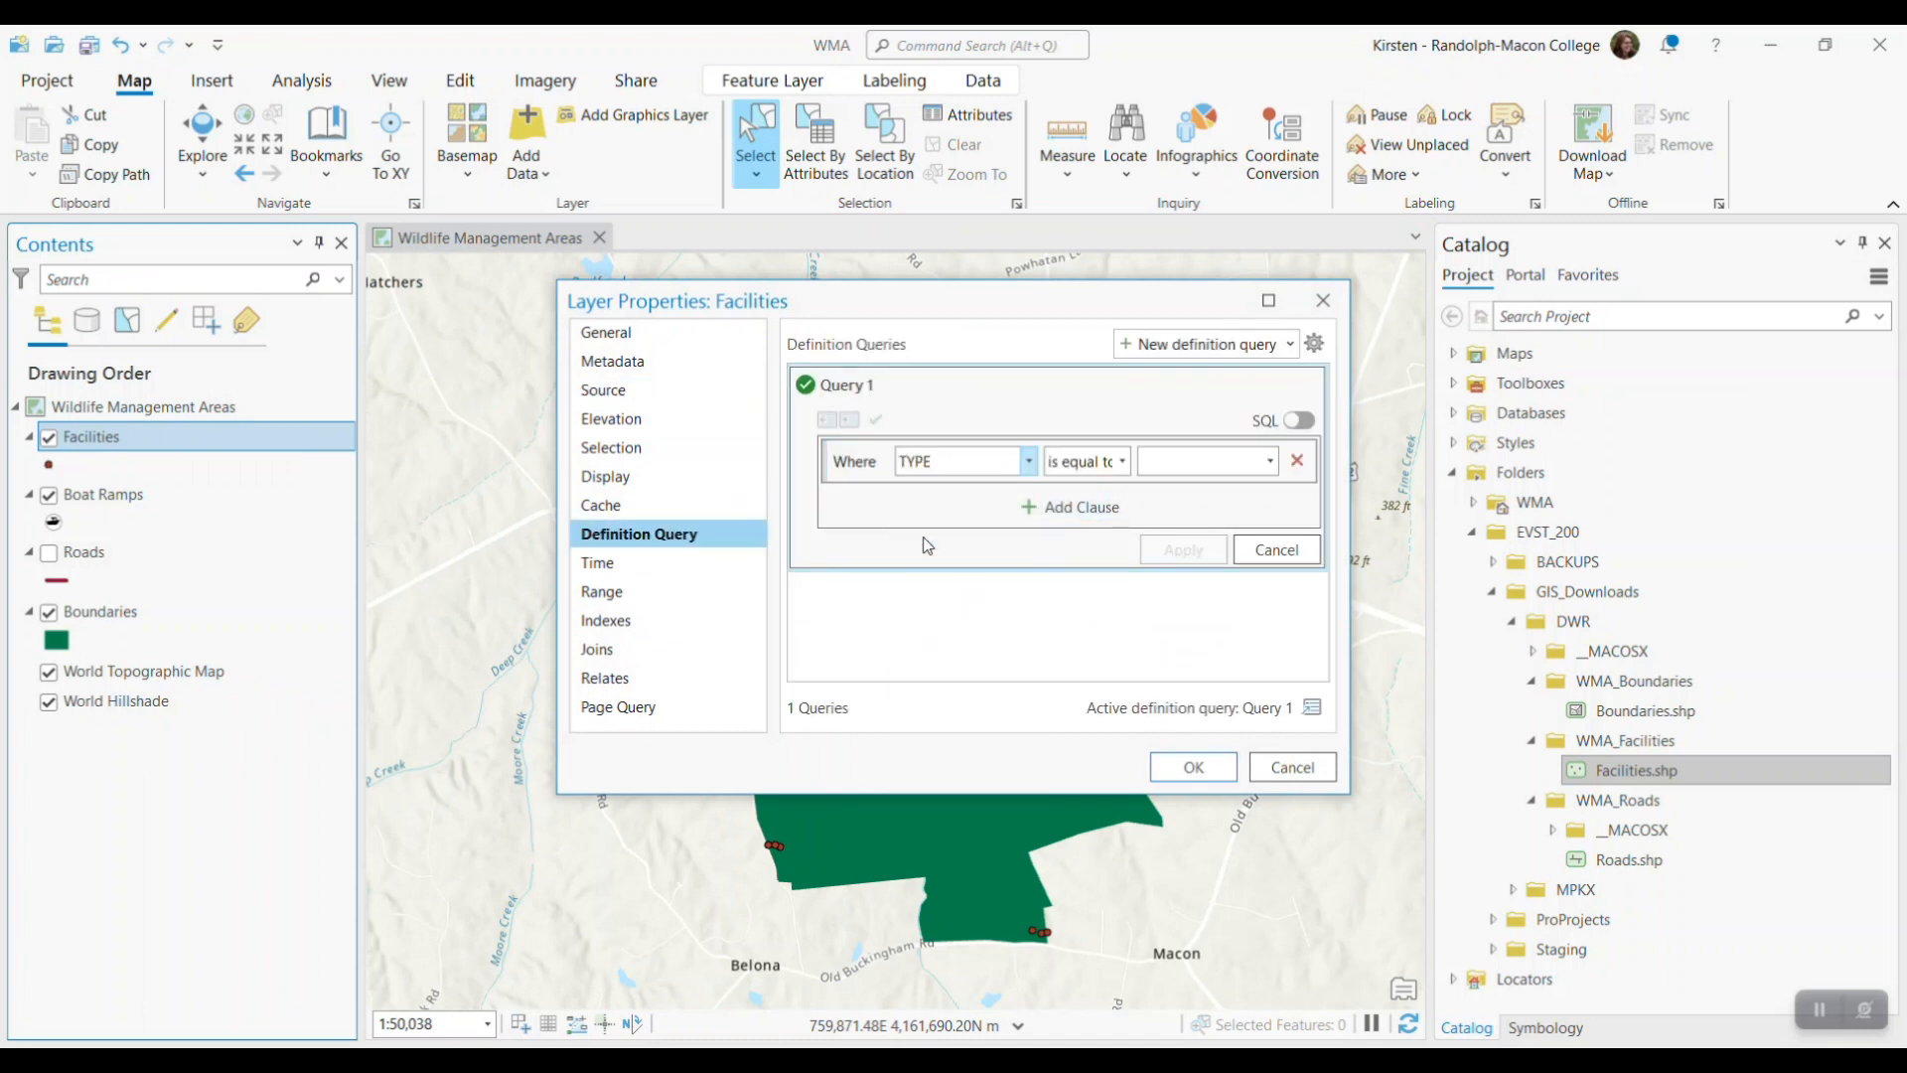
{"action": "left_click", "coordinate": [1271, 461]}
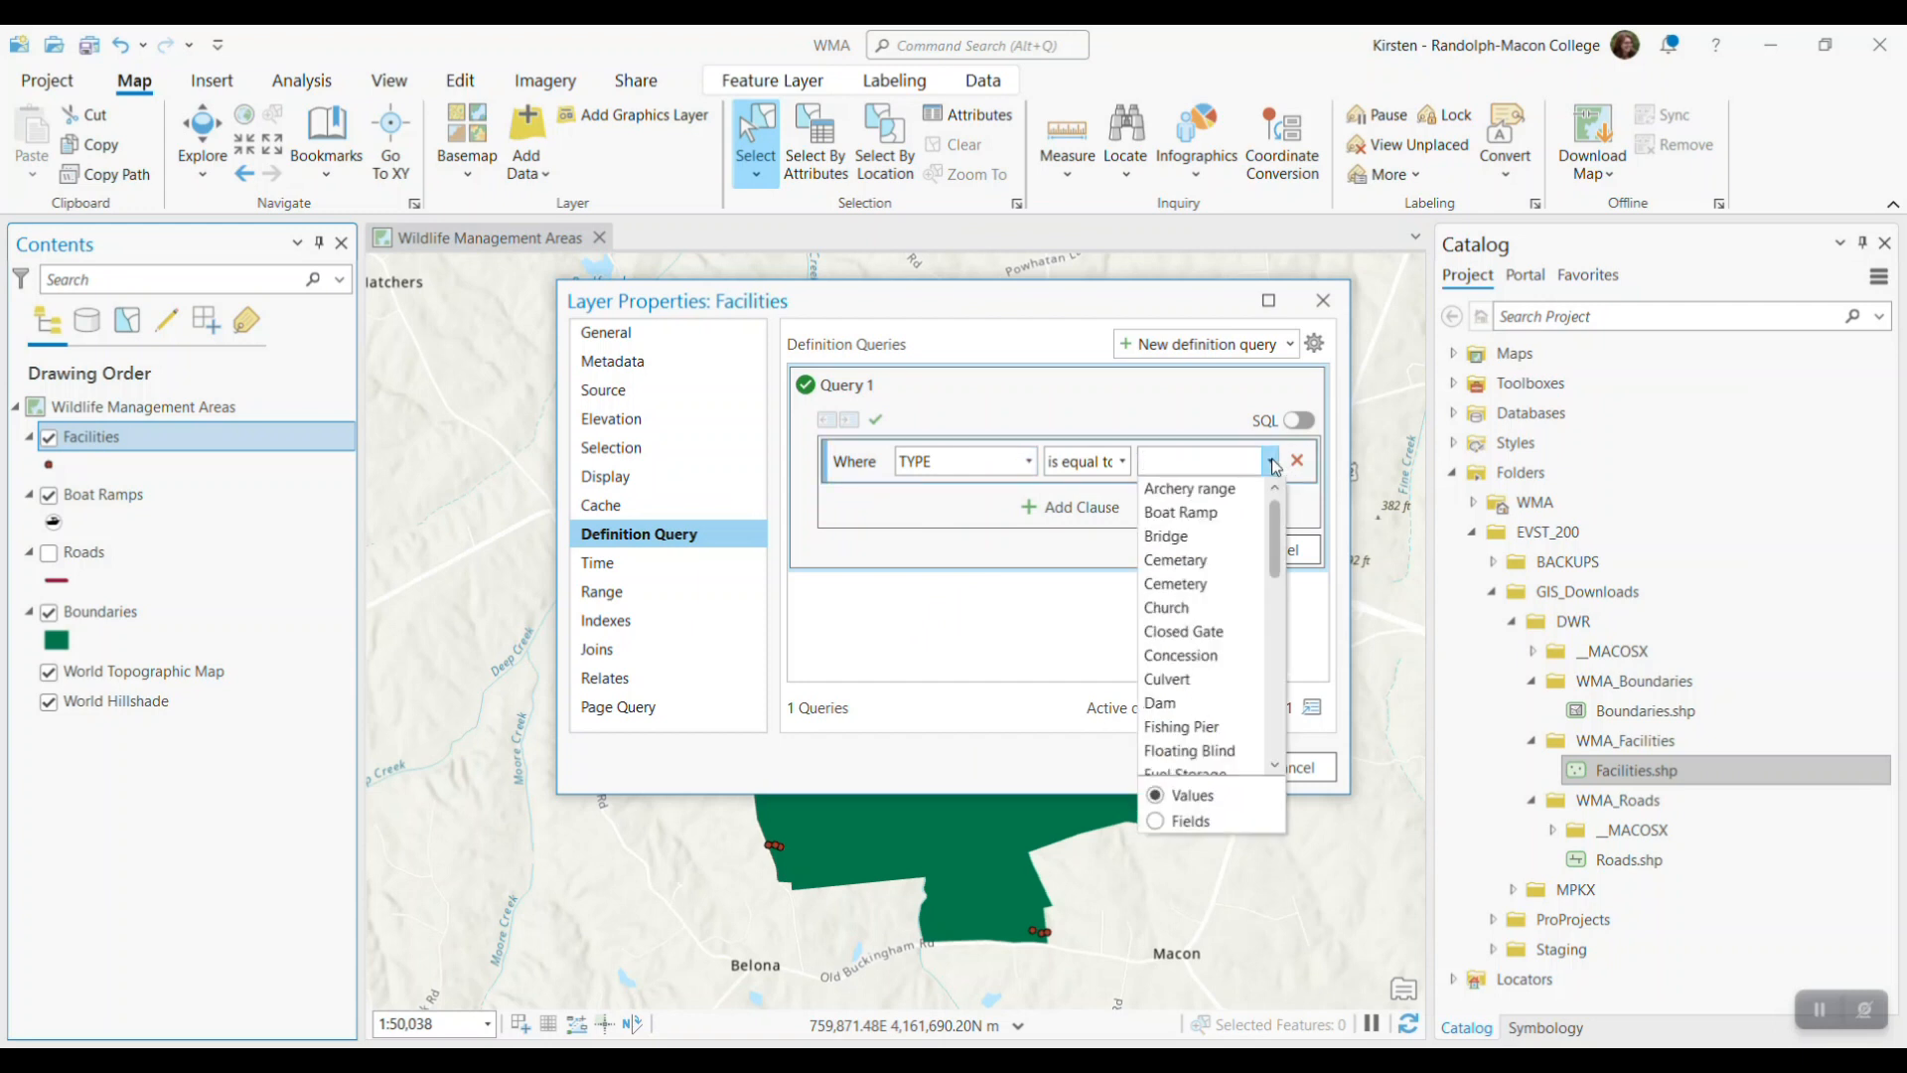
{"action": "scroll", "coordinate": [1209, 621], "scroll_direction": "down", "scroll_amount": 2}
{"action": "scroll", "coordinate": [1209, 626], "scroll_direction": "down", "scroll_amount": 5}
{"action": "scroll", "coordinate": [1209, 628], "scroll_direction": "up", "scroll_amount": 1}
{"action": "left_click", "coordinate": [1170, 584]}
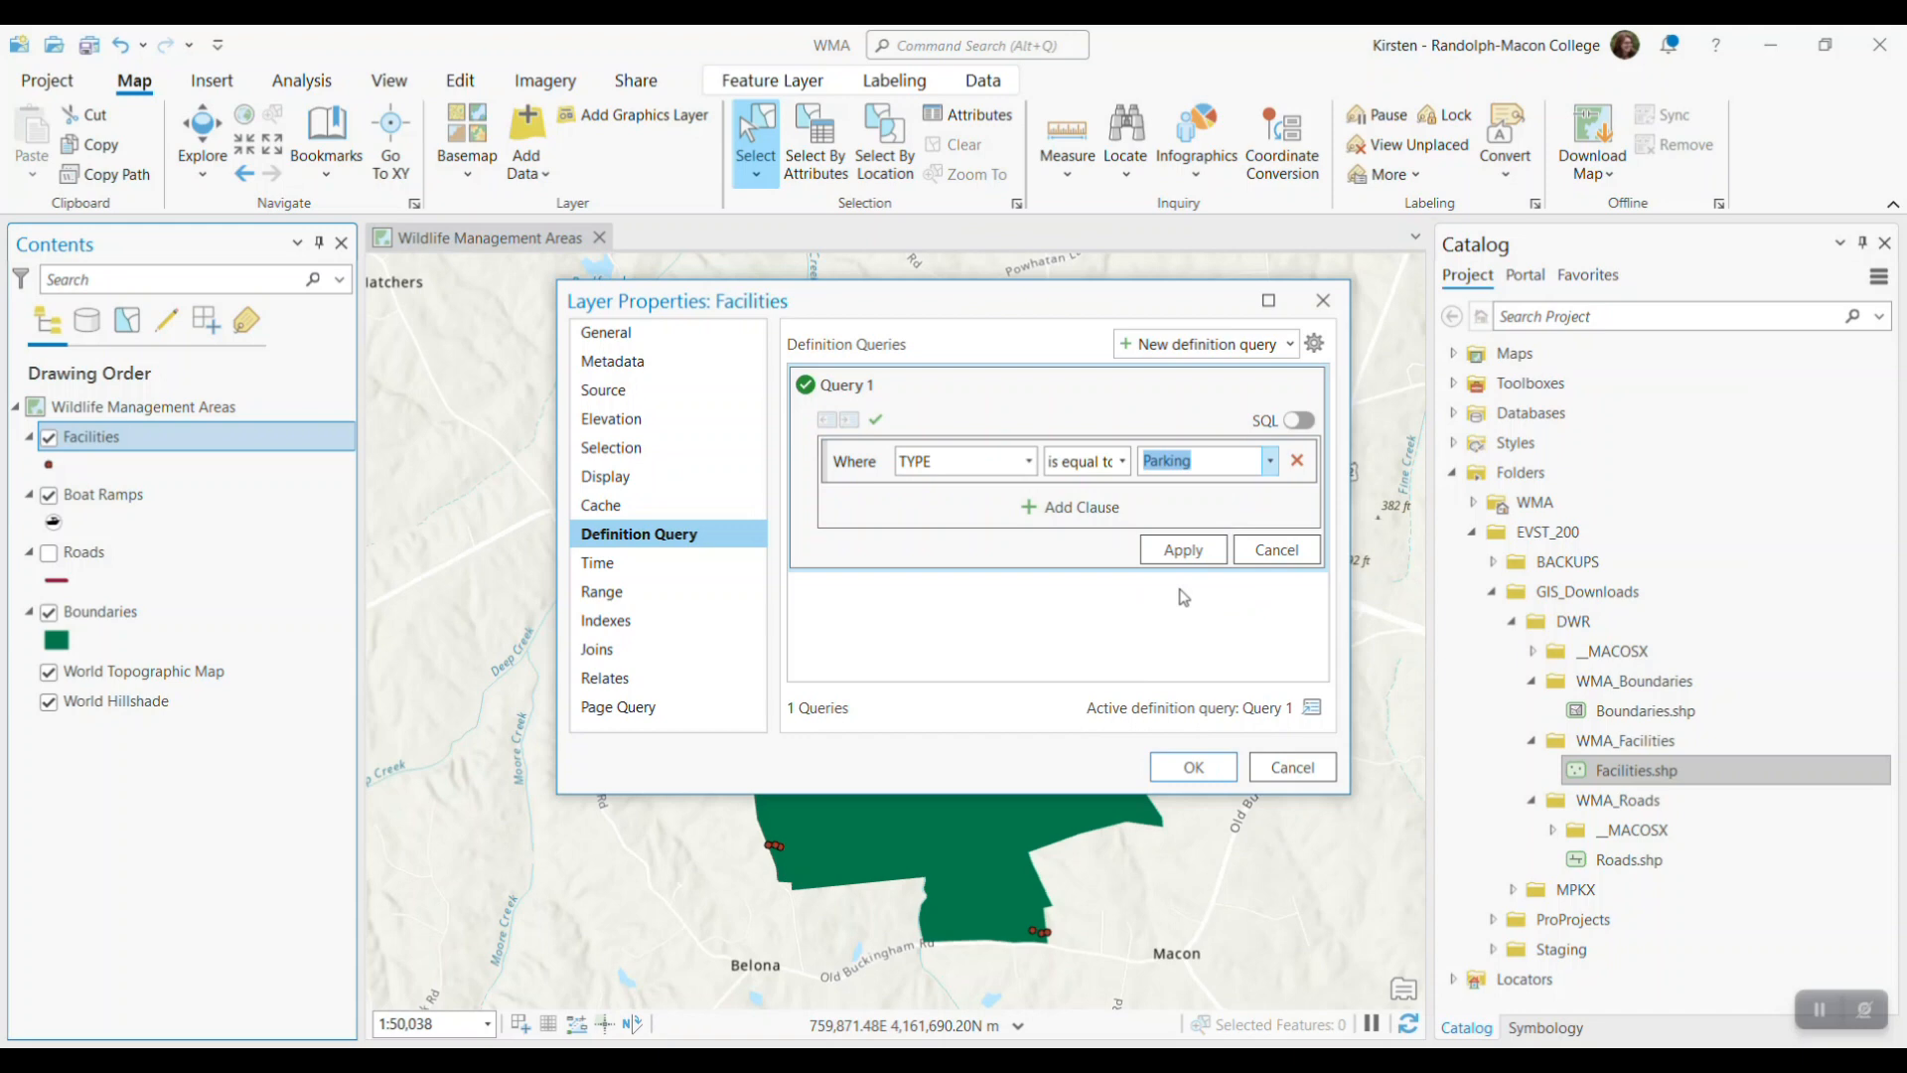
{"action": "left_click", "coordinate": [1195, 767]}
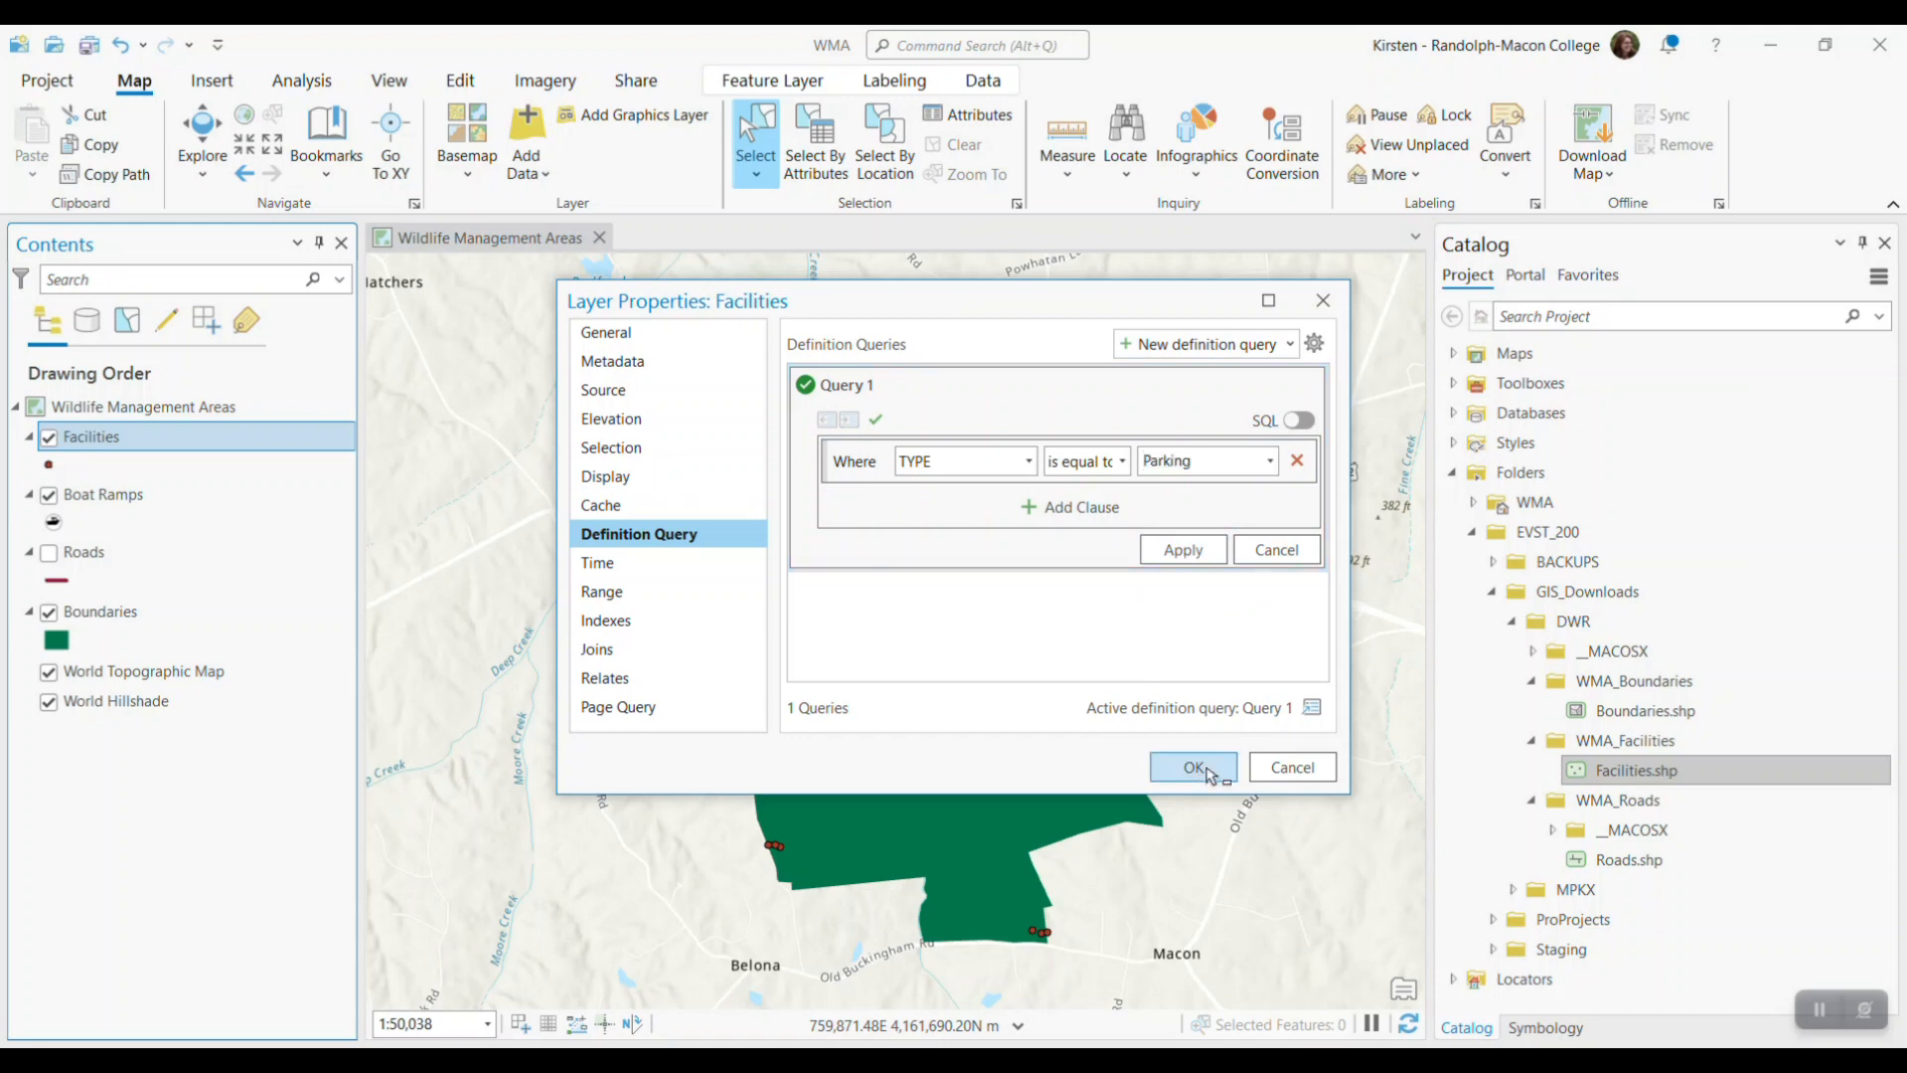
Rename the filtered Facilities layer as Parking
{"action": "left_click", "coordinate": [136, 448]}
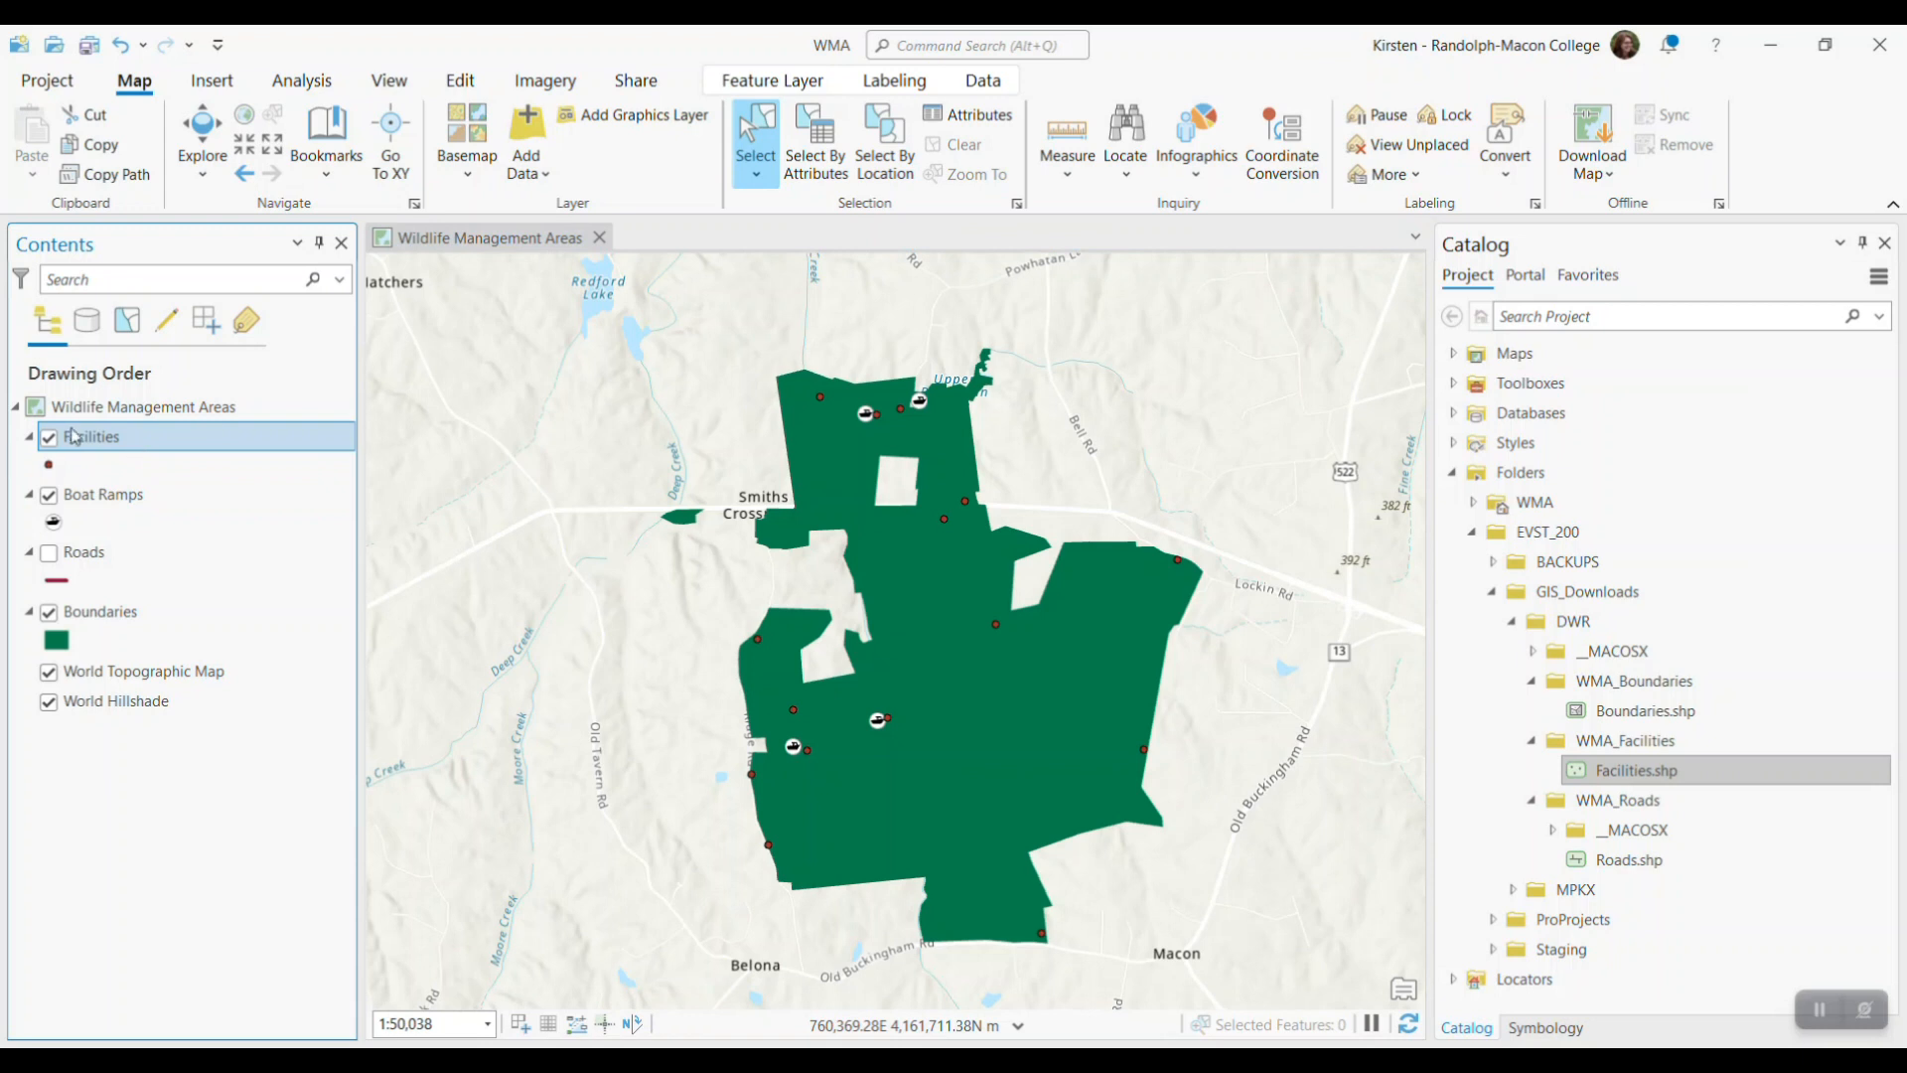
{"action": "left_click", "coordinate": [109, 447]}
{"action": "type", "text": "Parking"}
{"action": "left_click", "coordinate": [97, 831]}
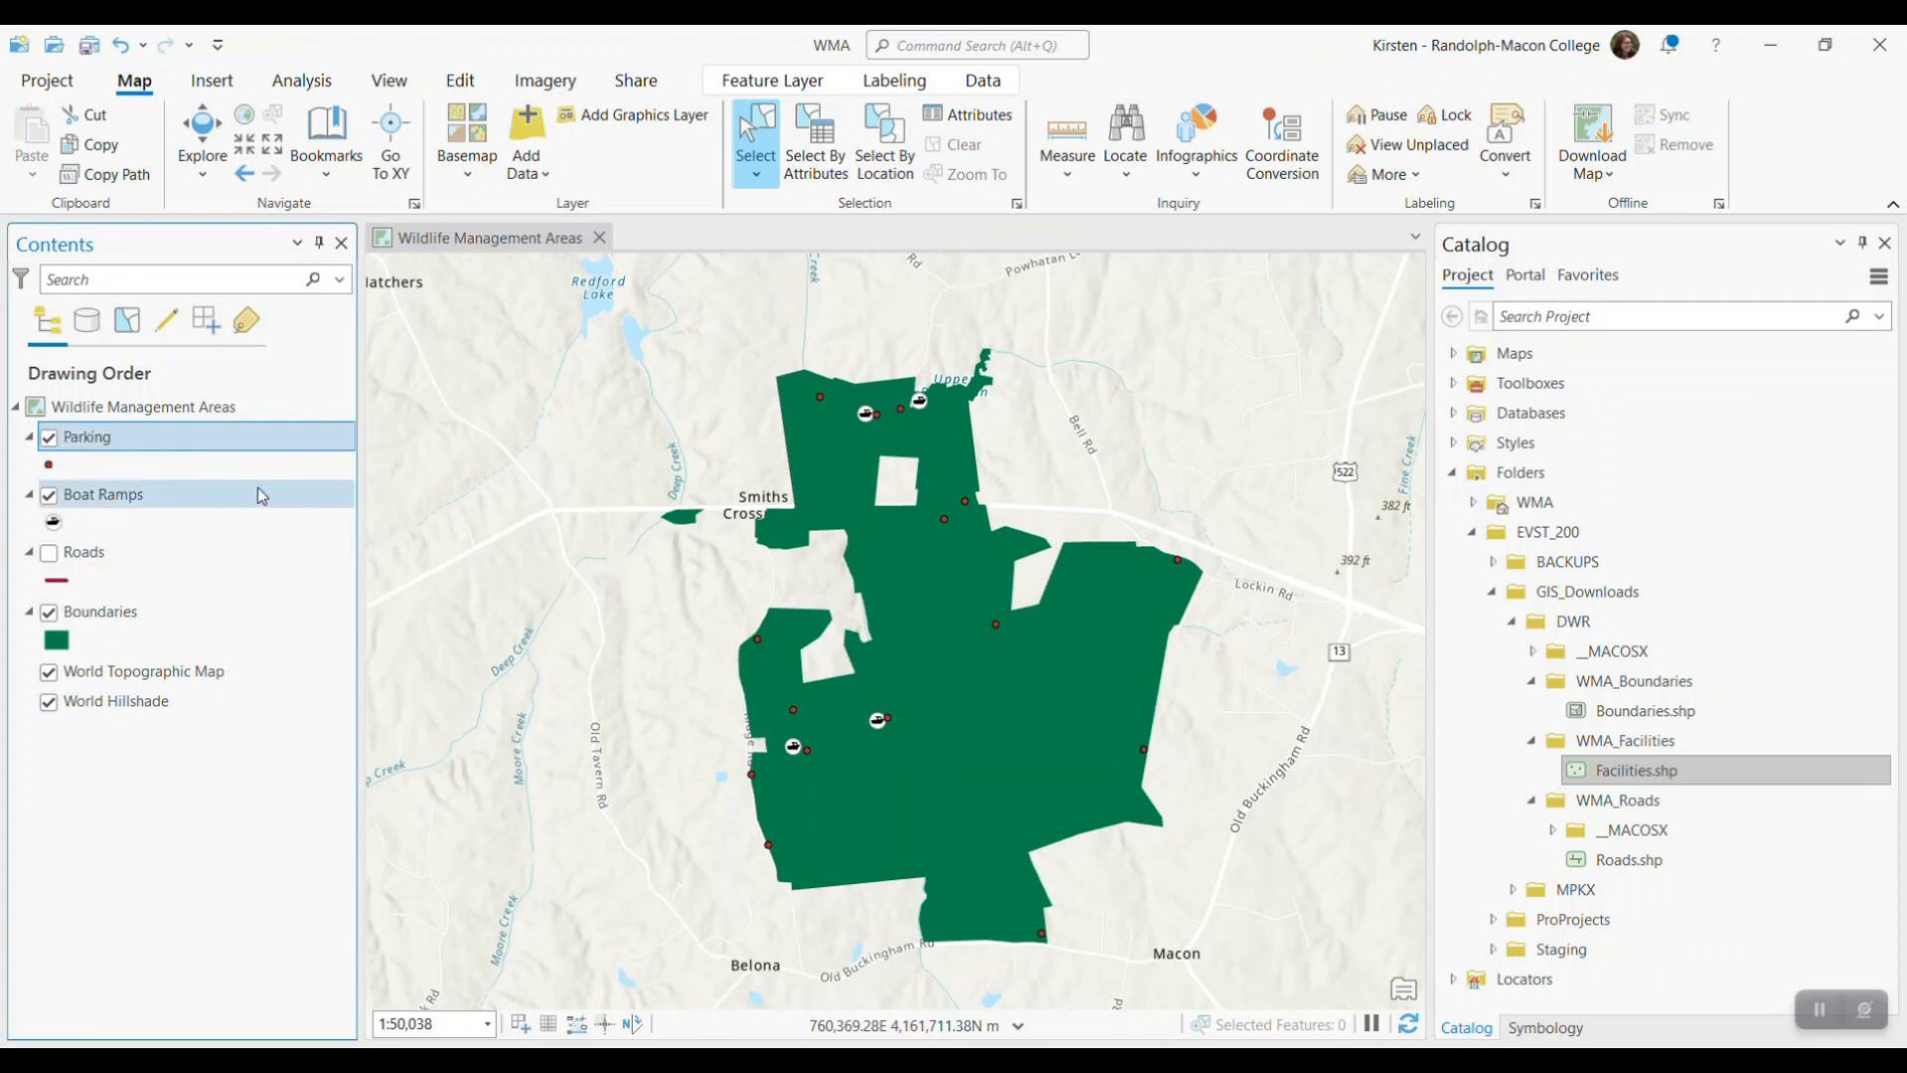
Search the symbol gallery for parking and apply the smallest Parking pushpin symbol to the Parking layer
{"action": "right_click", "coordinate": [104, 442]}
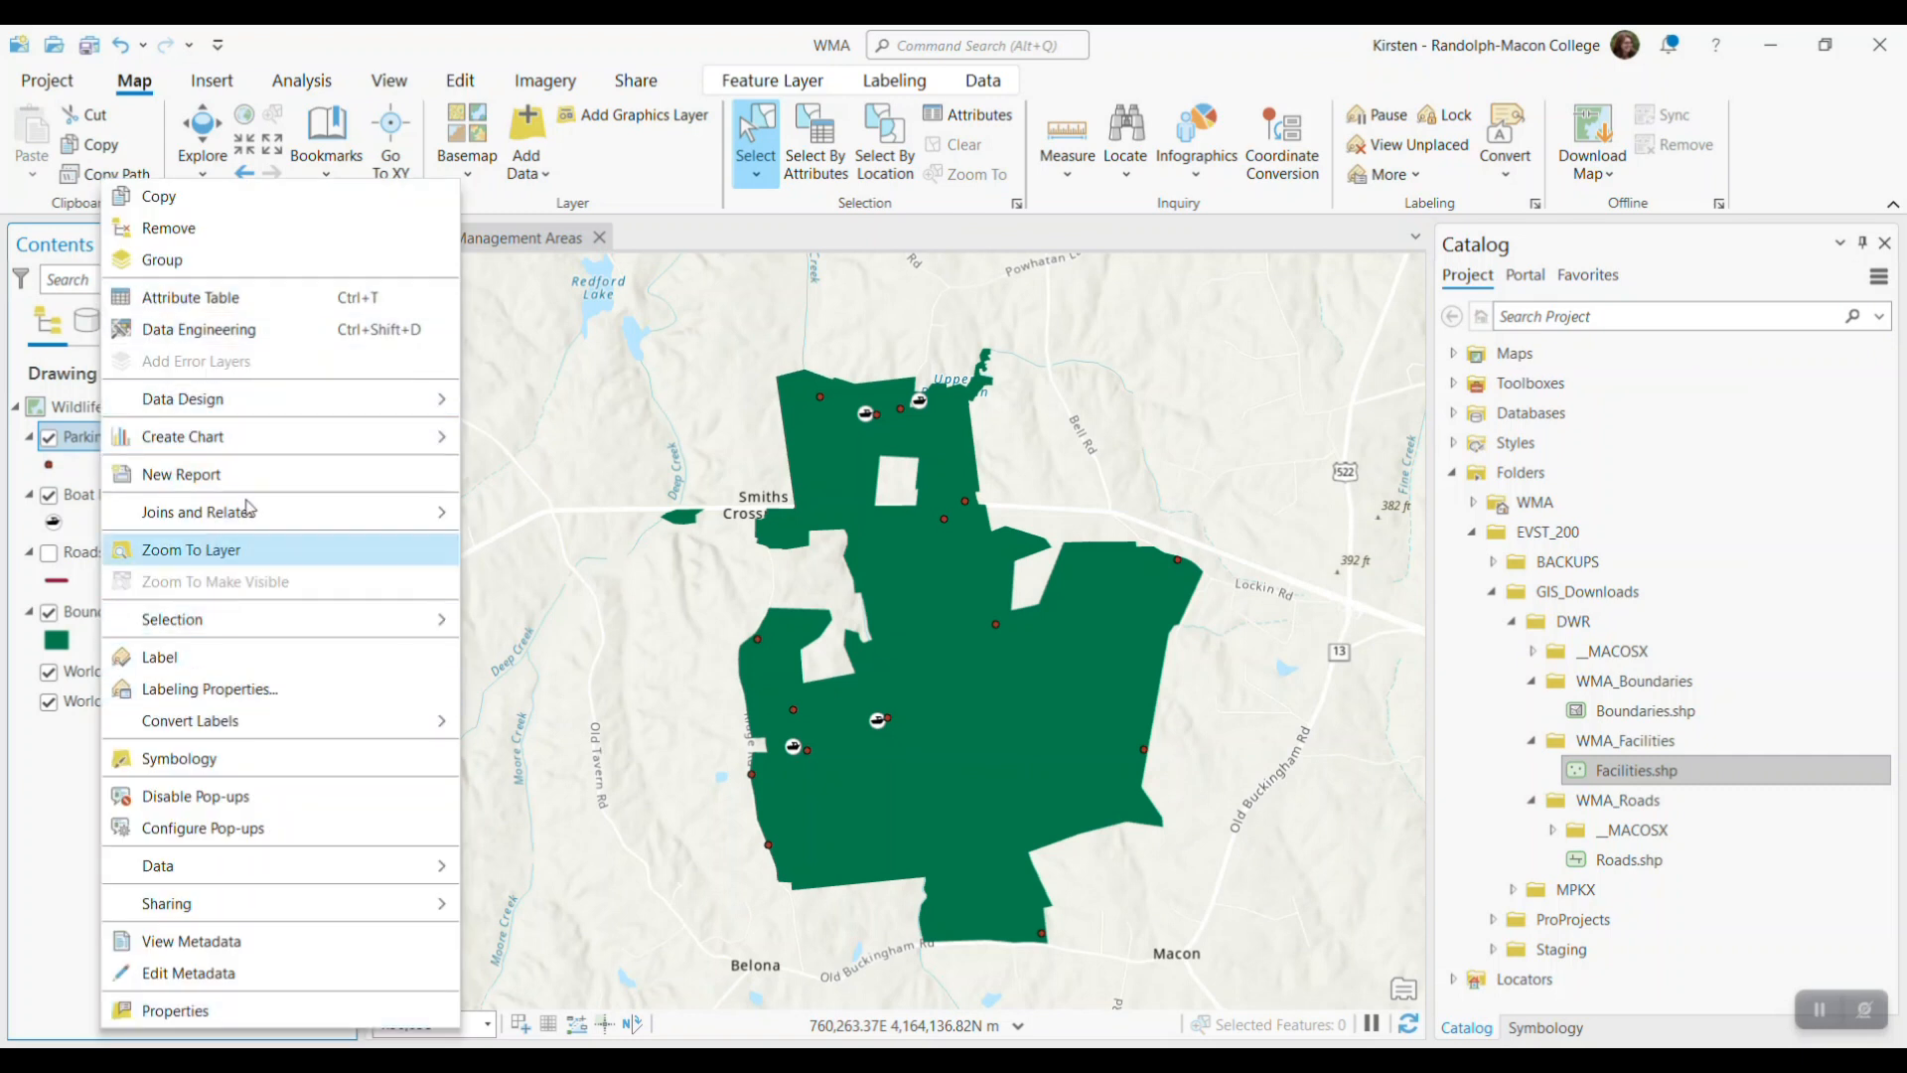
{"action": "left_click", "coordinate": [235, 761]}
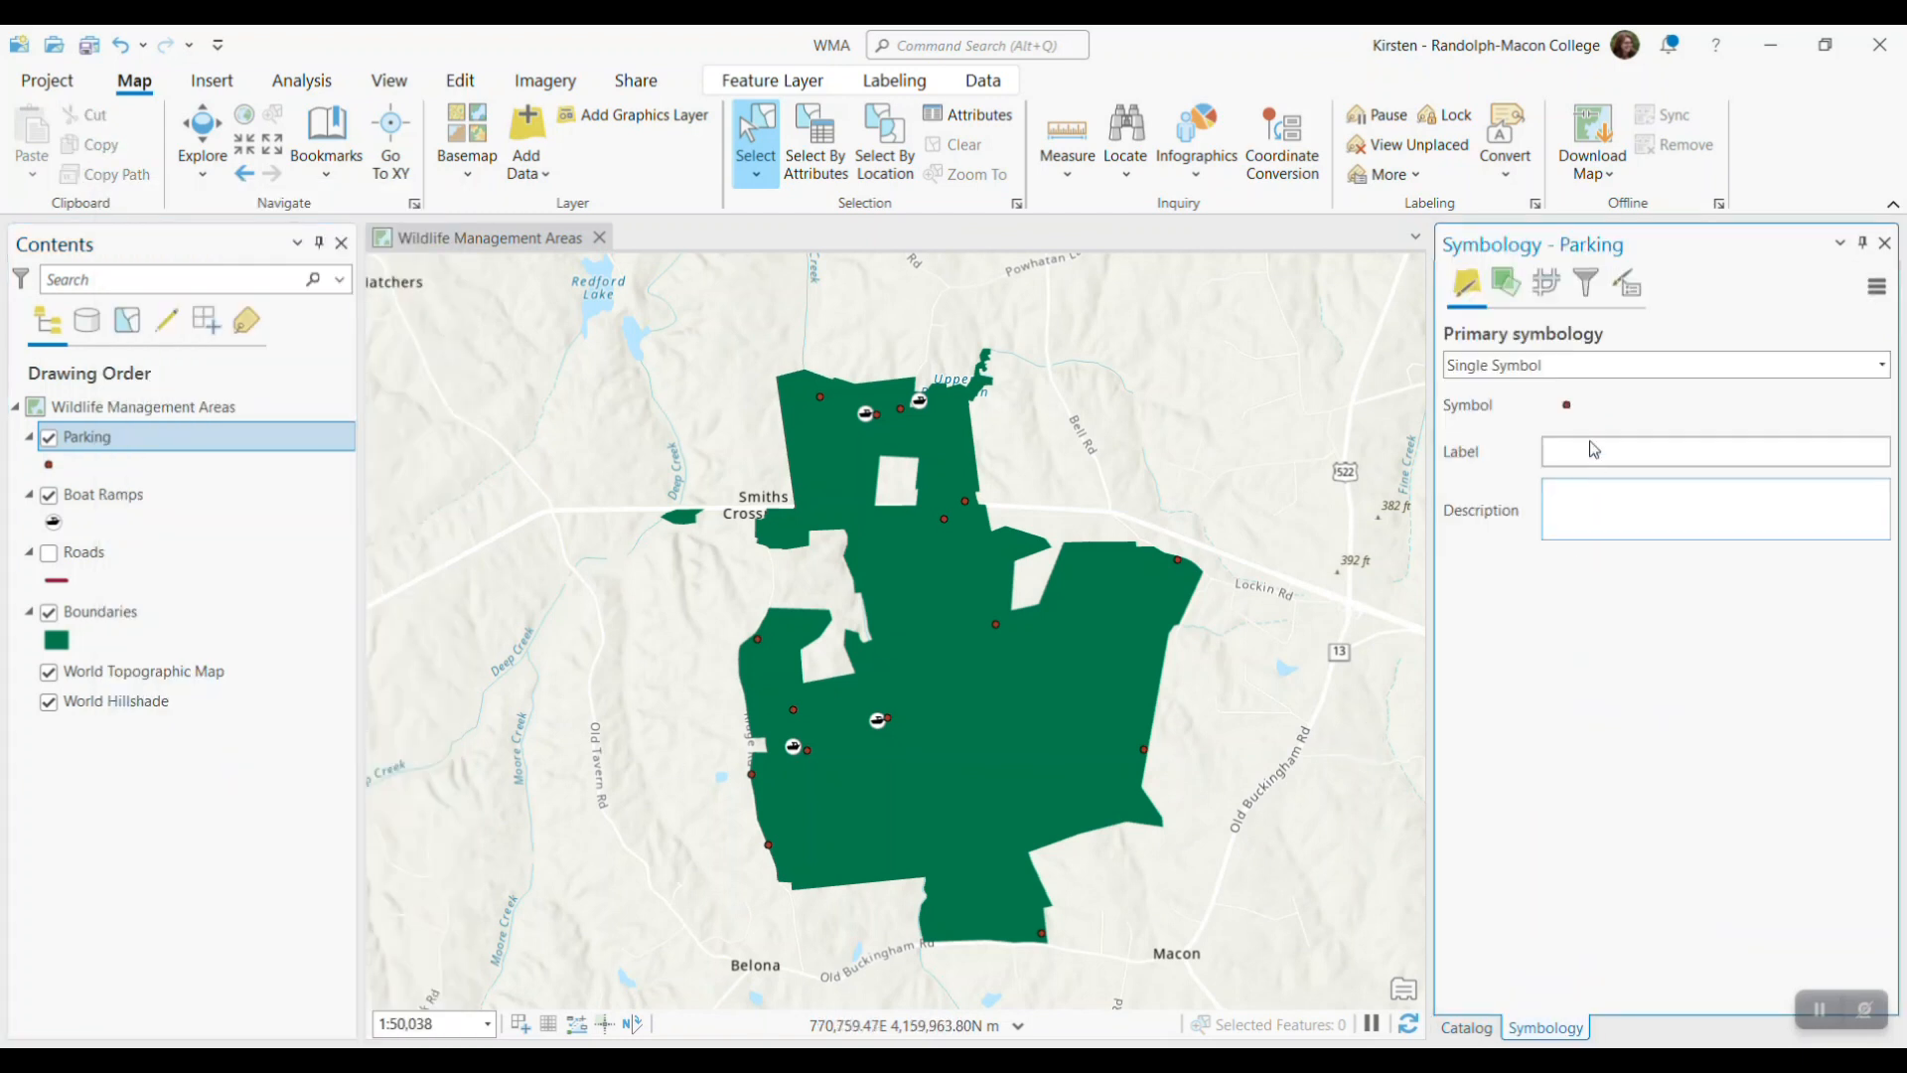
{"action": "left_click", "coordinate": [1567, 404]}
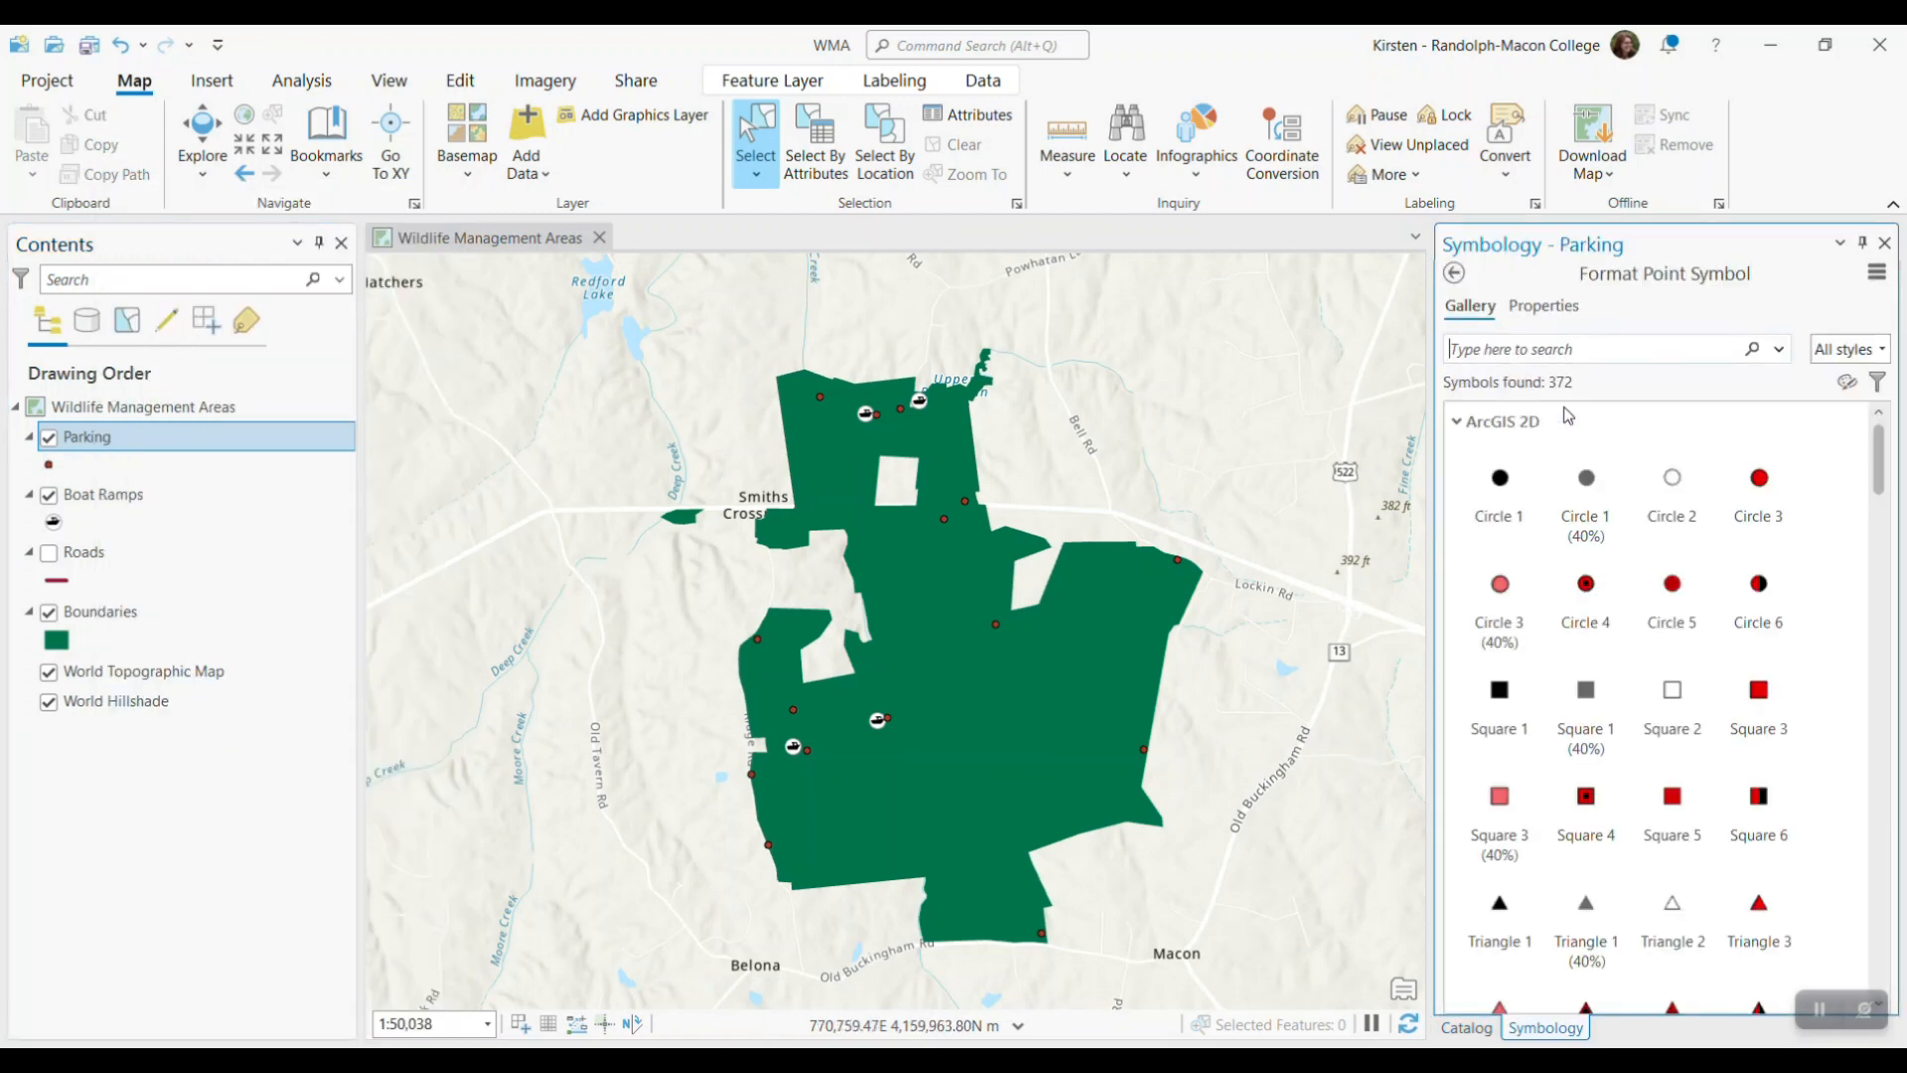
{"action": "left_click", "coordinate": [1571, 348]}
{"action": "type", "text": "parking"}
{"action": "key", "text": "Return"}
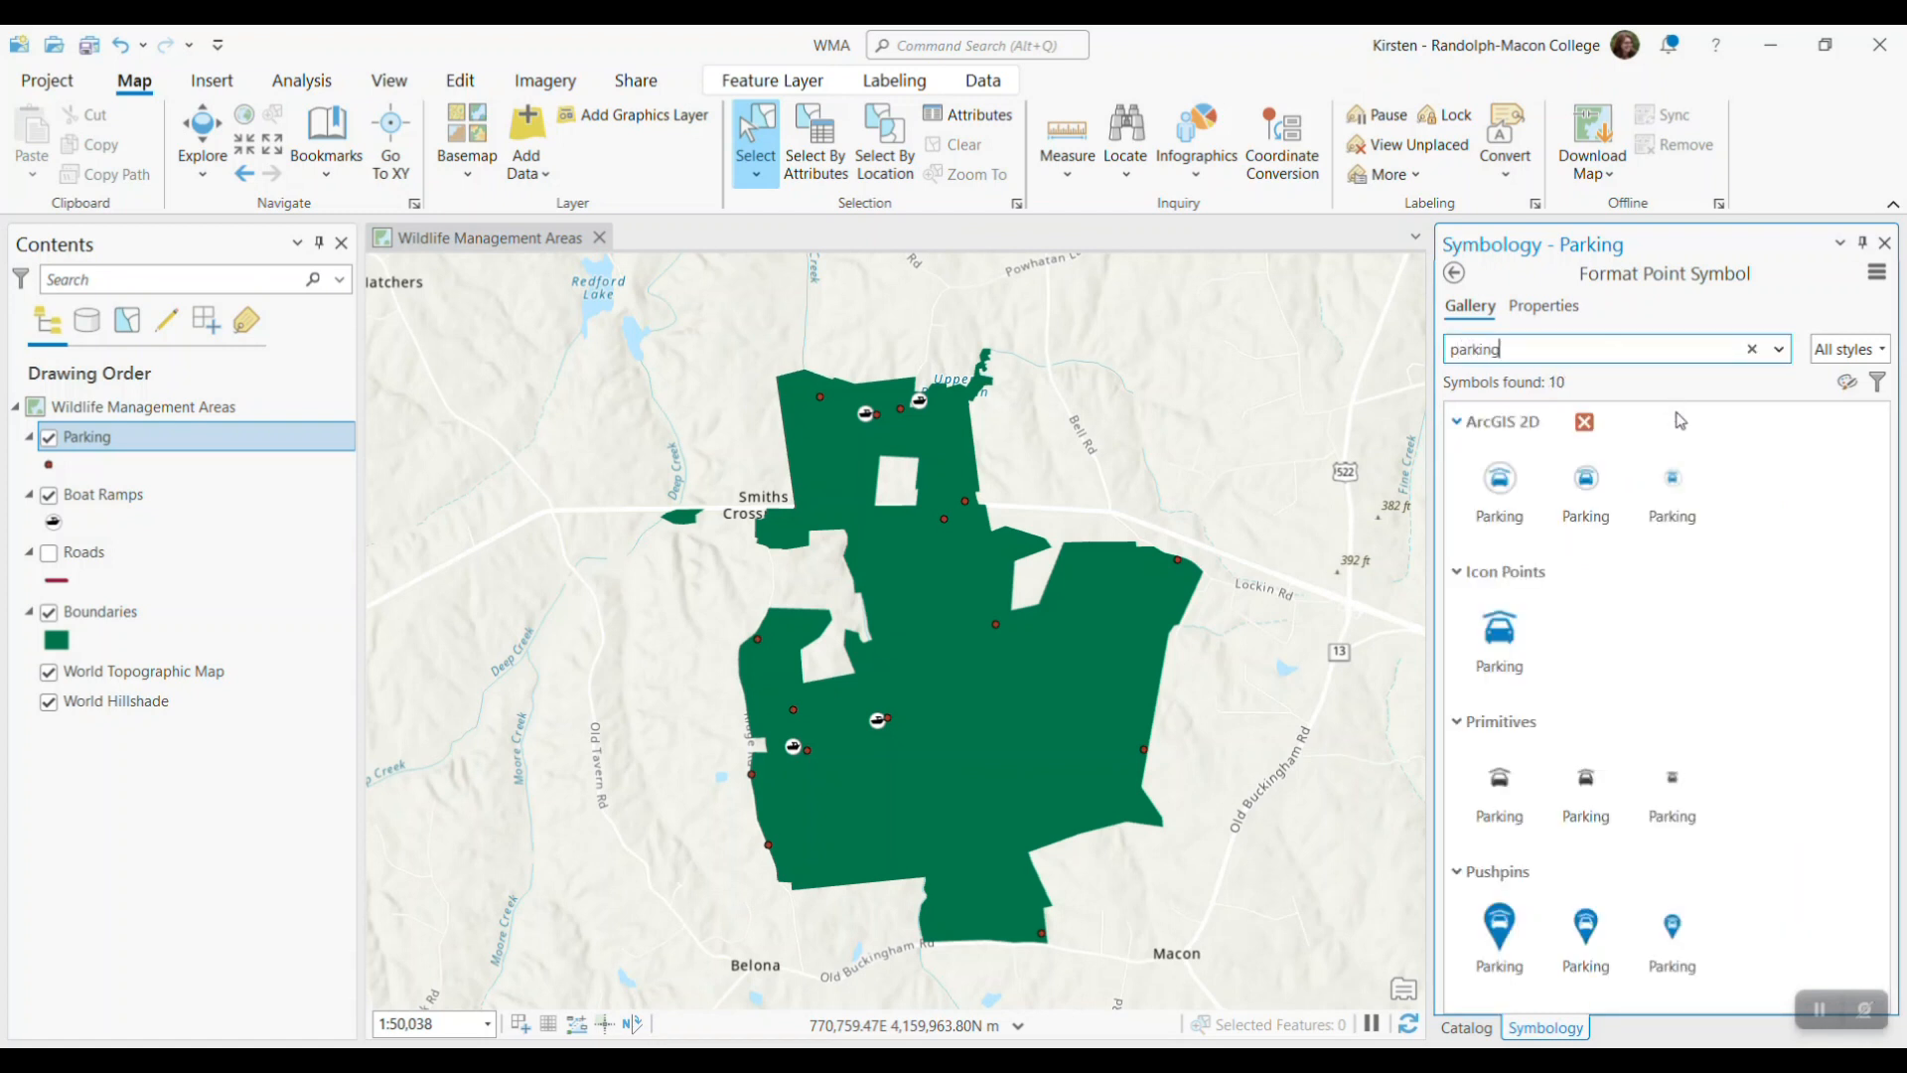
{"action": "left_click", "coordinate": [1684, 933]}
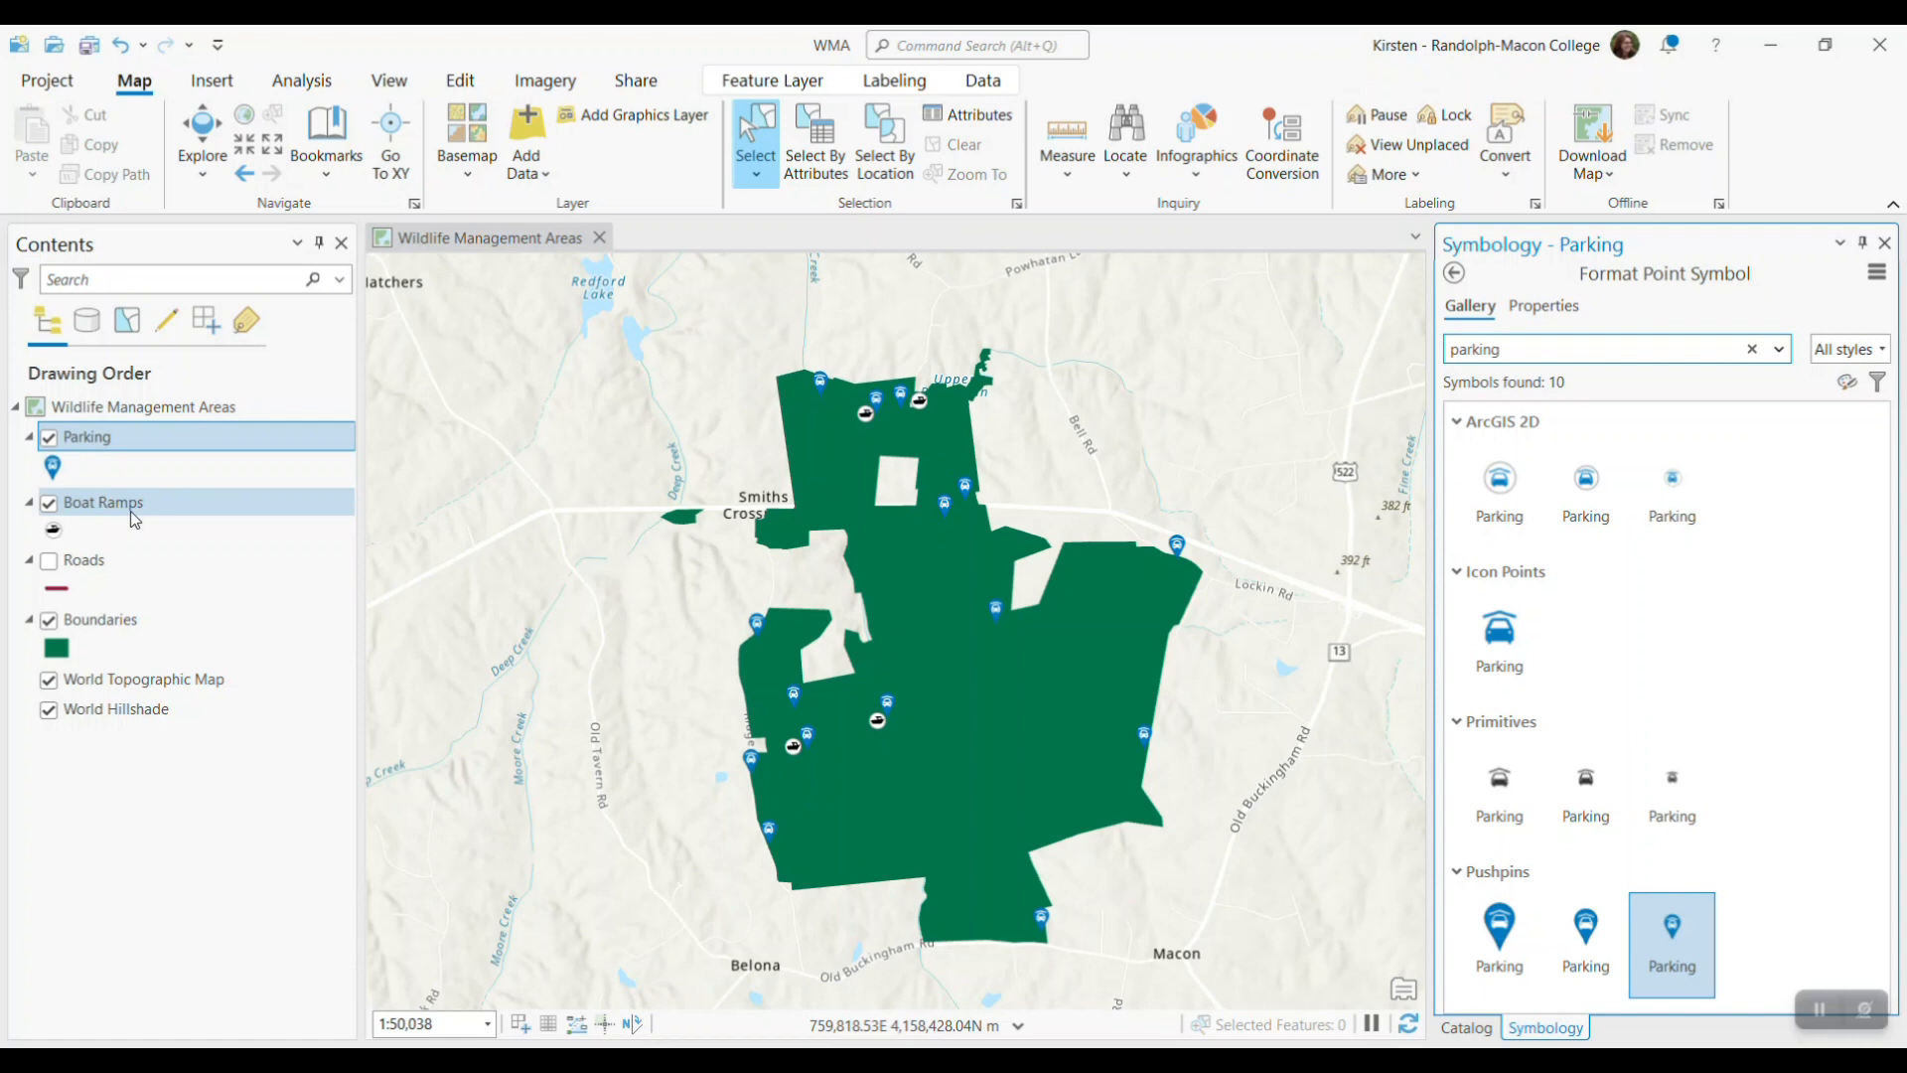
Go back to the project catalog and view the details of the Facilities.shp shapefile
{"action": "left_click", "coordinate": [1467, 1027]}
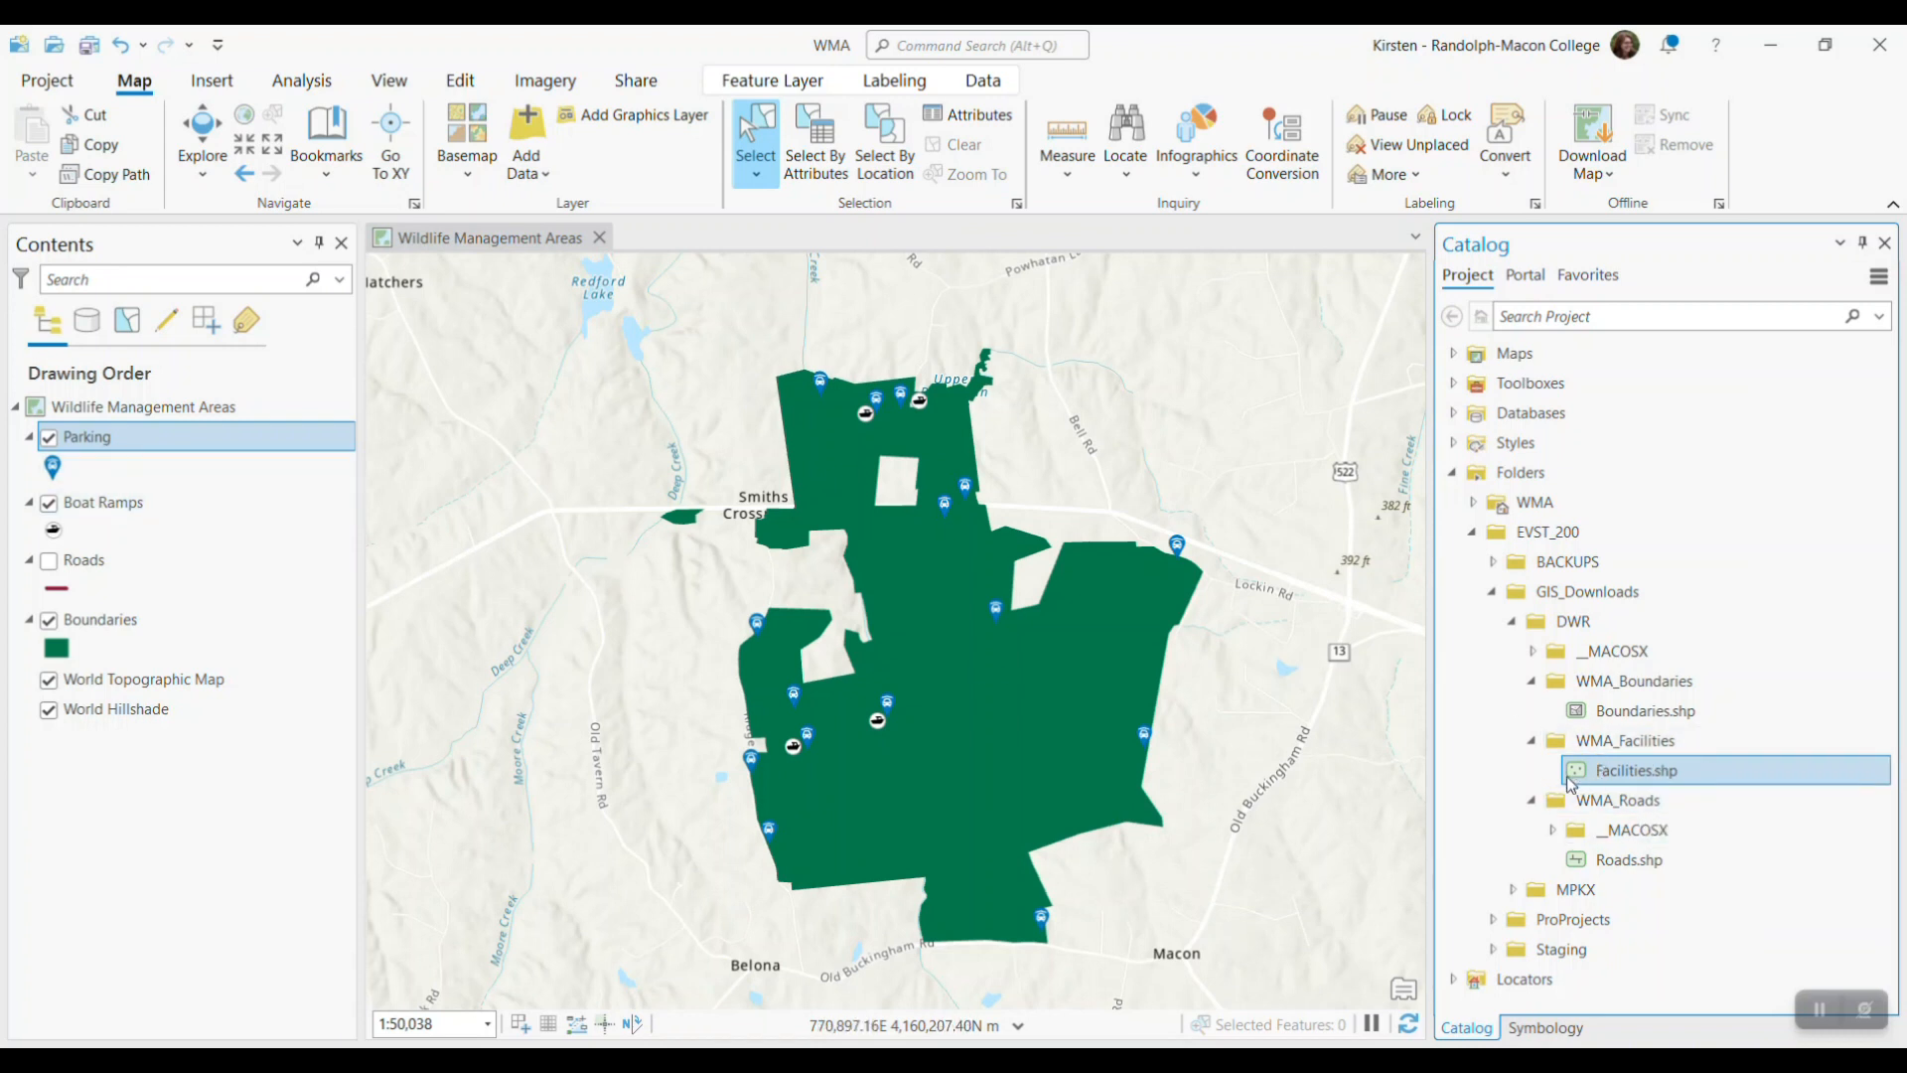
{"action": "mouse_move", "coordinate": [1689, 780]}
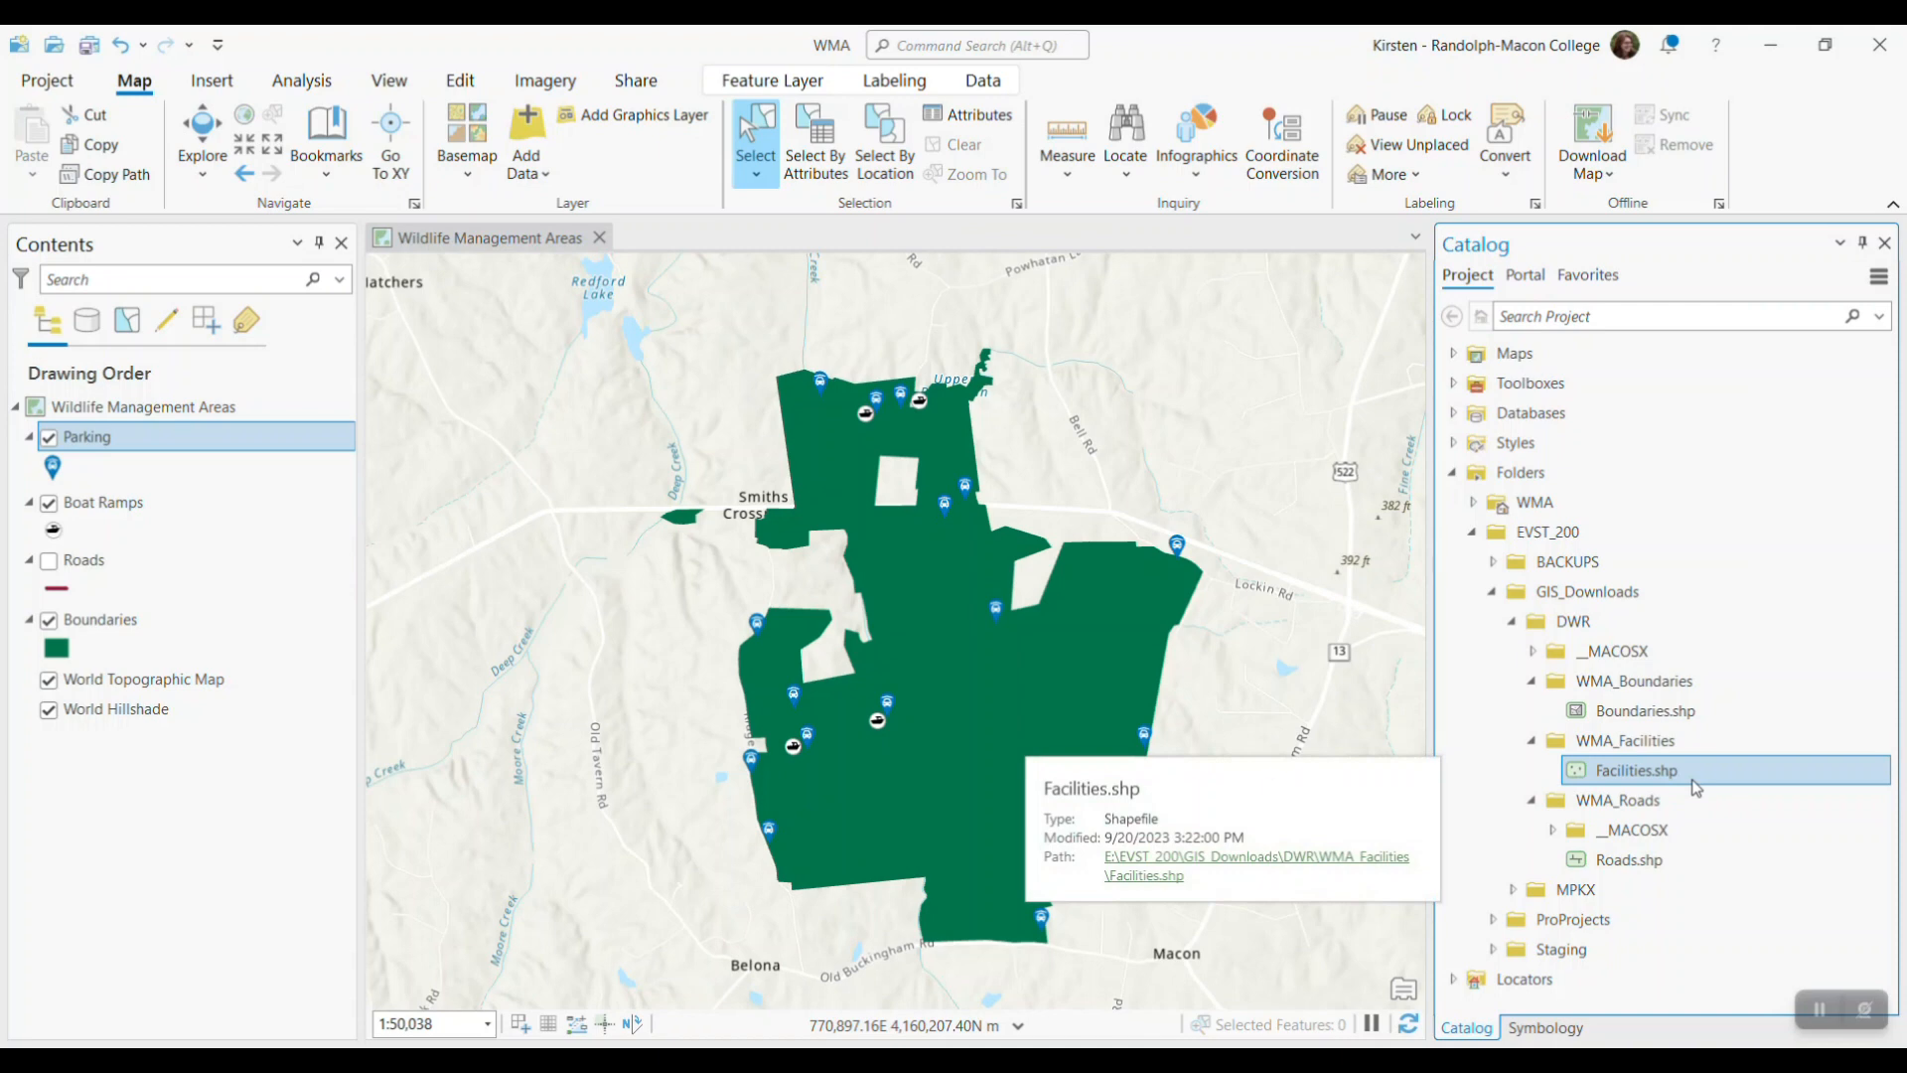